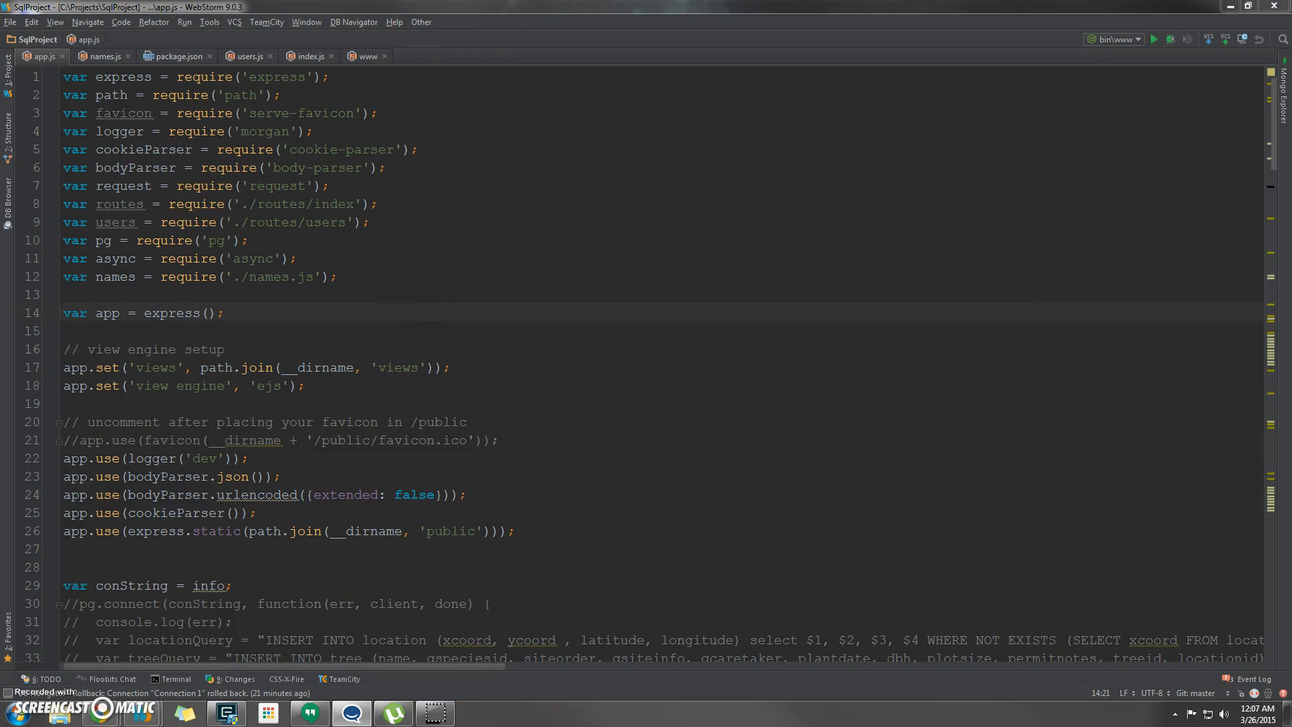
# Open the plugin settings and filter the installed plugins by "db".
pyautogui.click(11, 22)
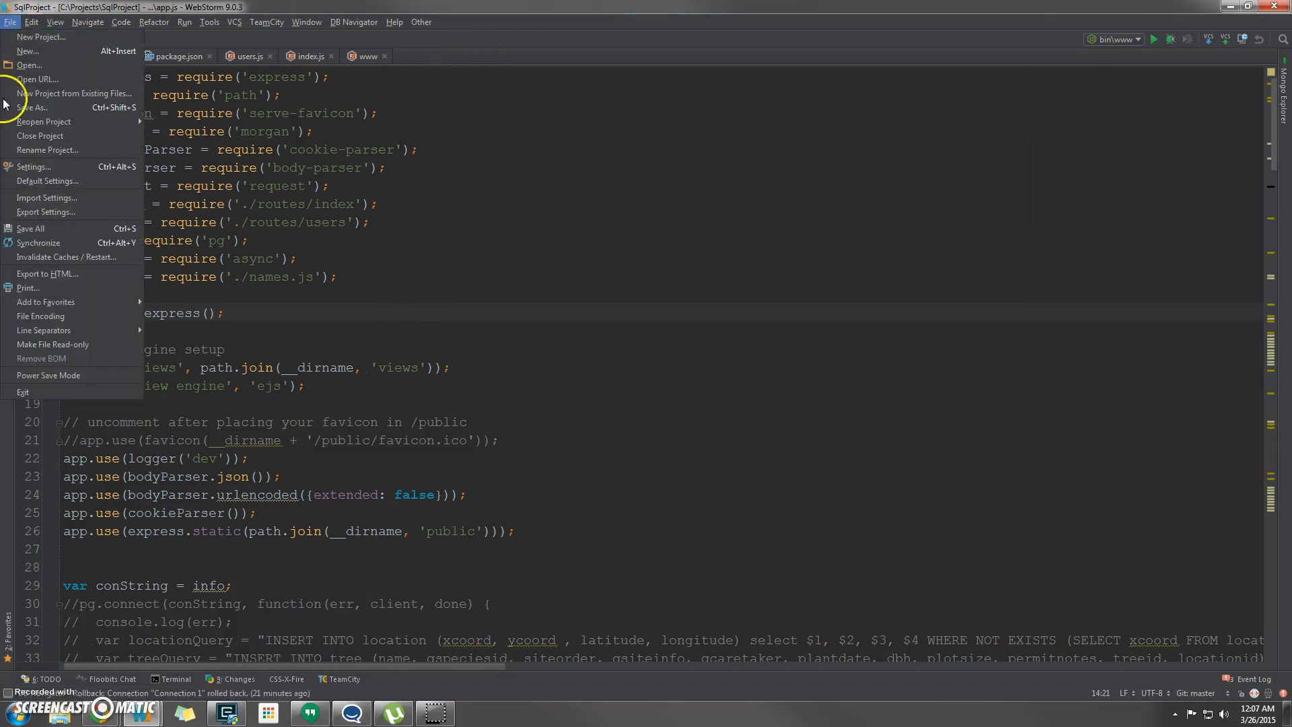
pyautogui.click(37, 167)
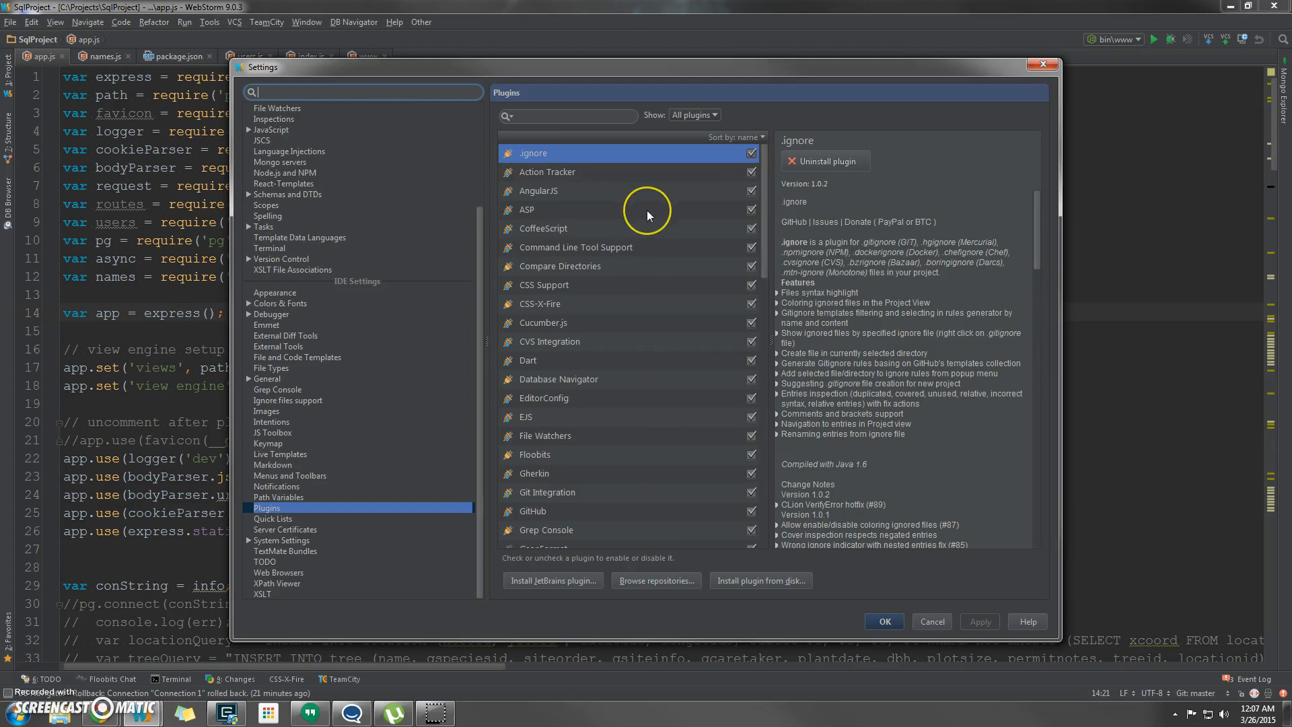
pyautogui.write('plug')
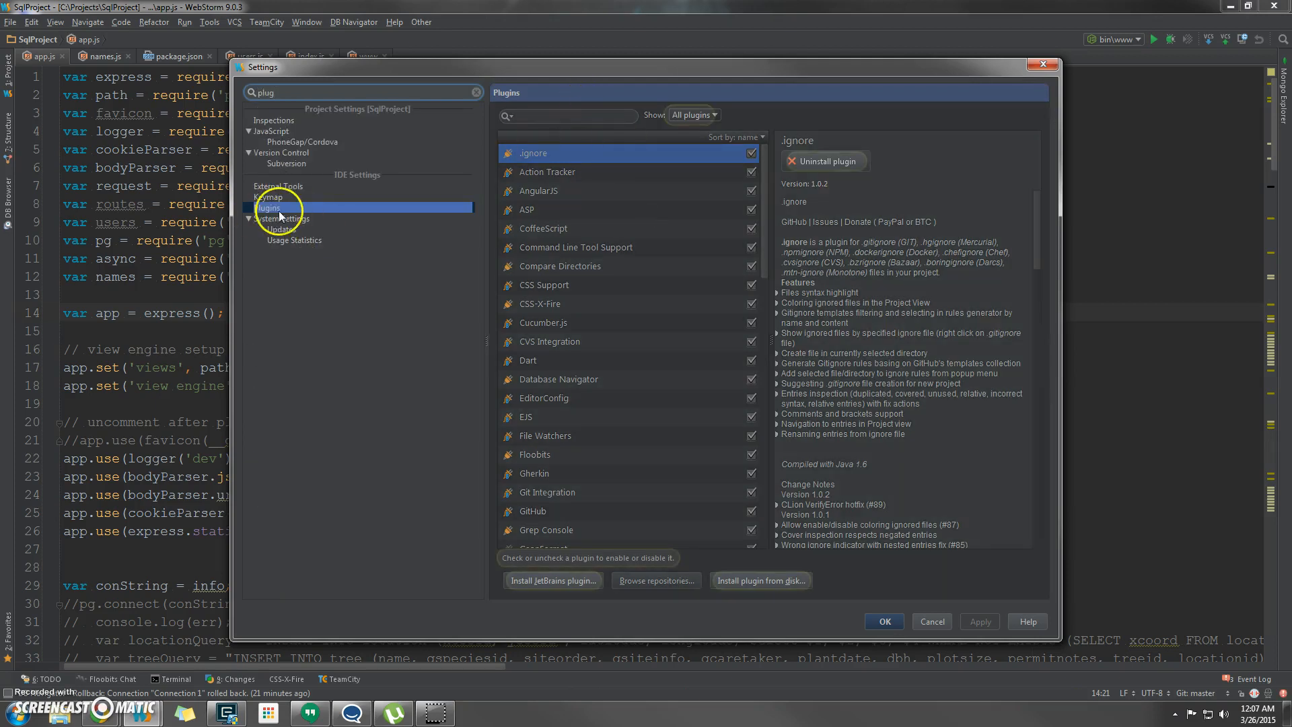
pyautogui.click(286, 210)
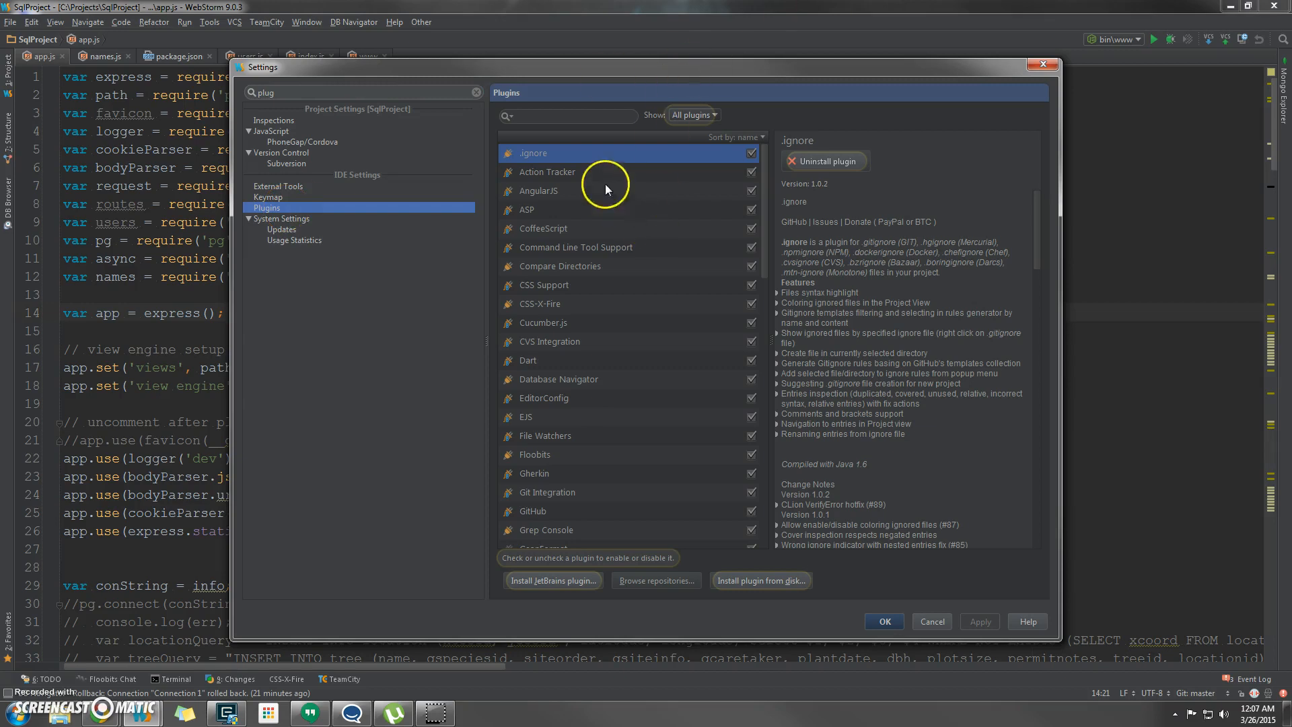
pyautogui.click(598, 116)
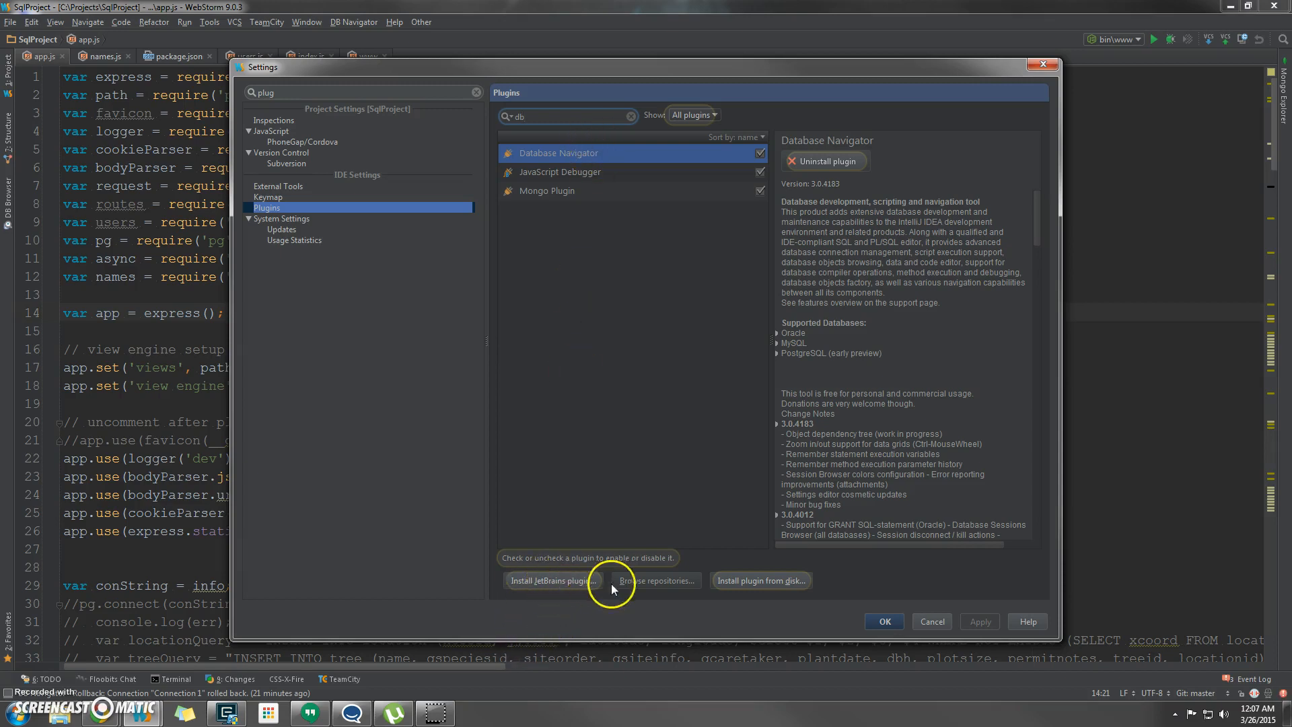
# Search the plugin repositories for "database", view the Database Navigator plugin, and close the settings.
pyautogui.click(628, 581)
pyautogui.click(418, 146)
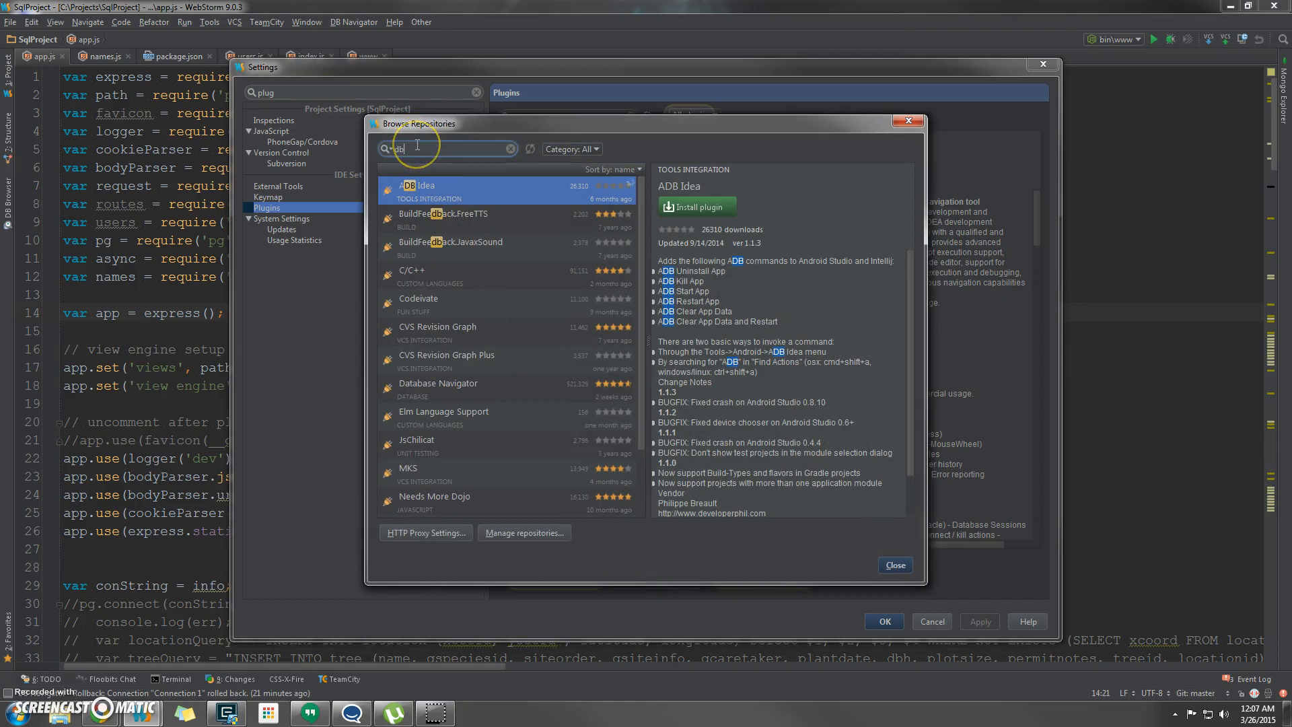
pyautogui.press('BackSpace')
pyautogui.write('atabase')
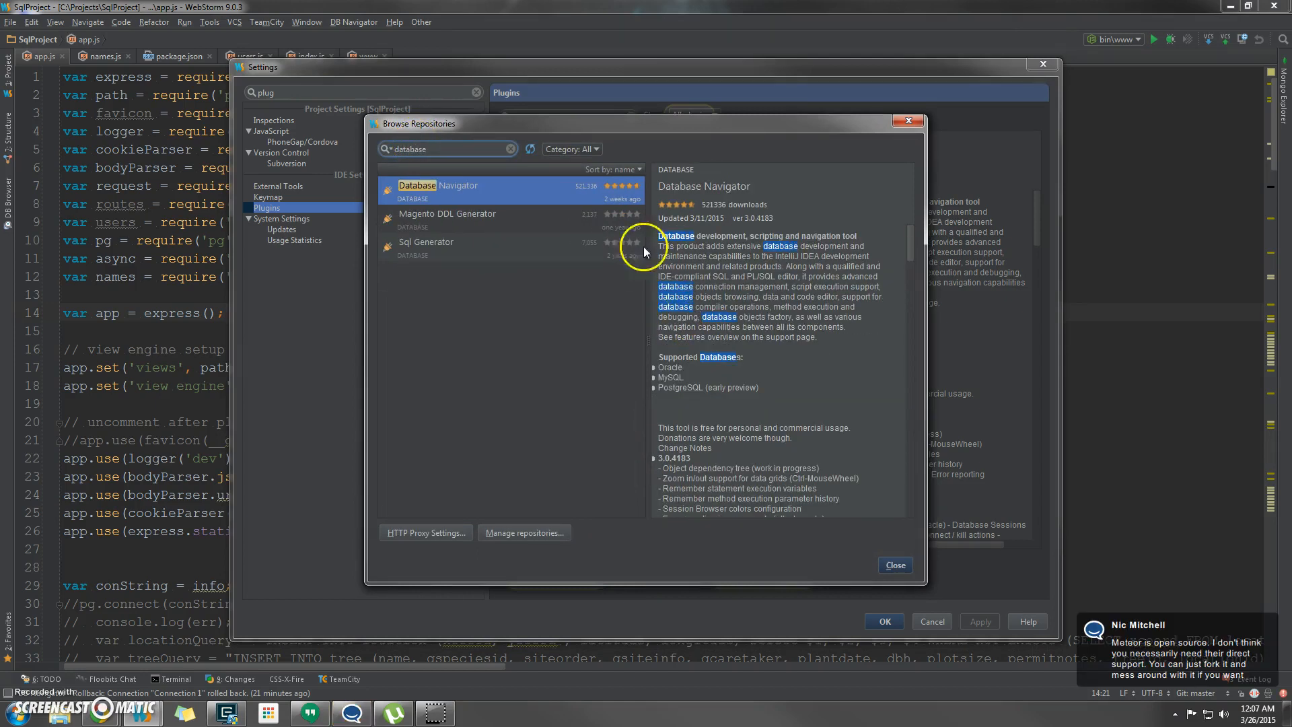
pyautogui.click(580, 193)
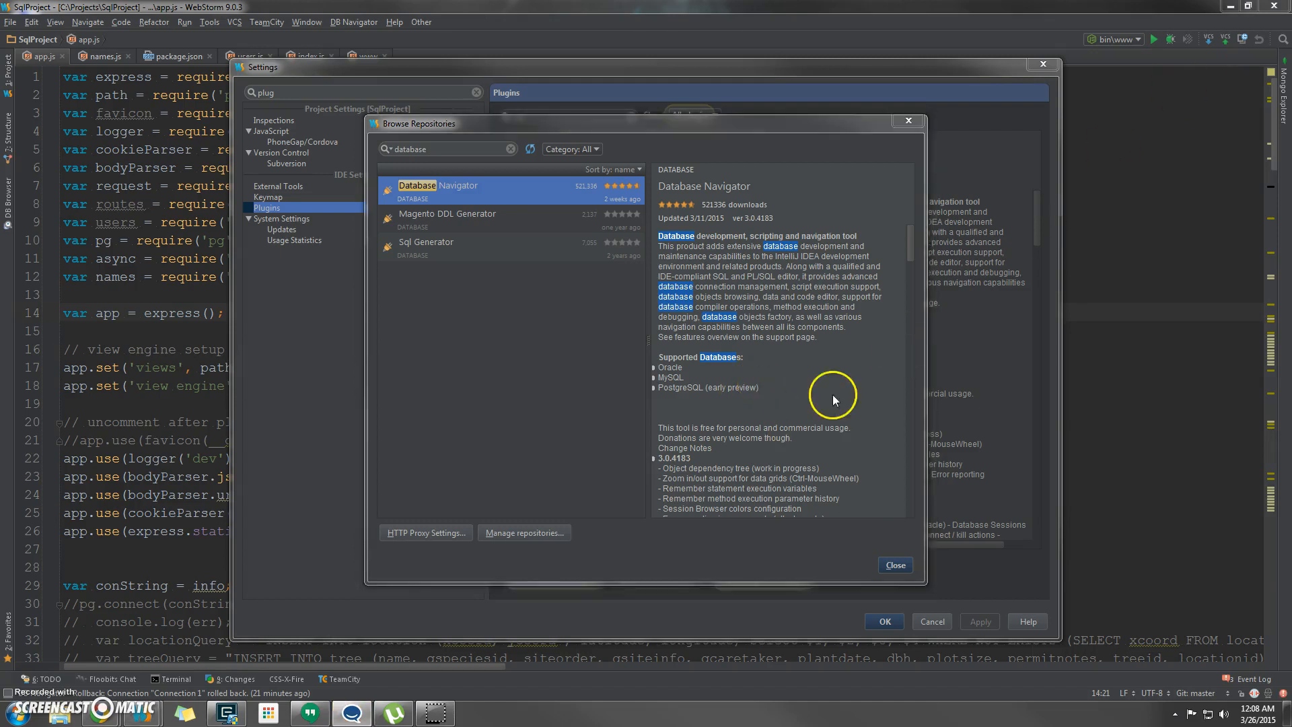
pyautogui.click(896, 565)
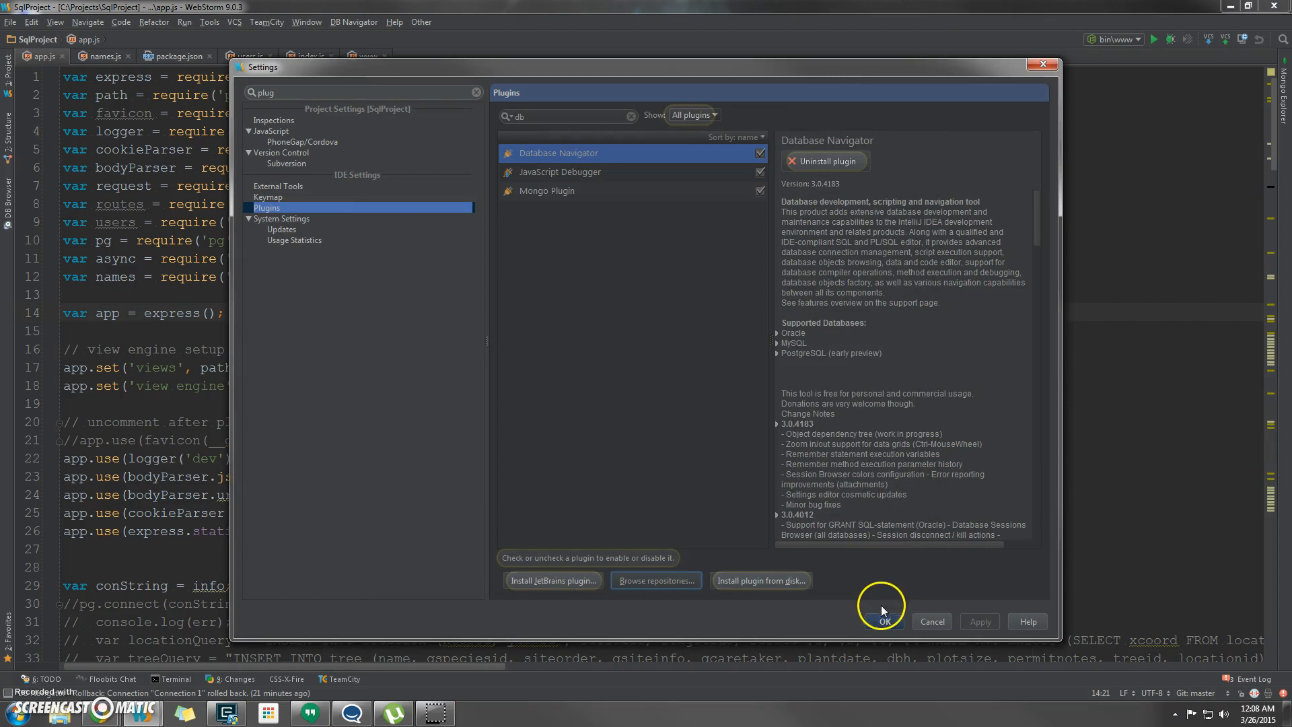
pyautogui.click(883, 620)
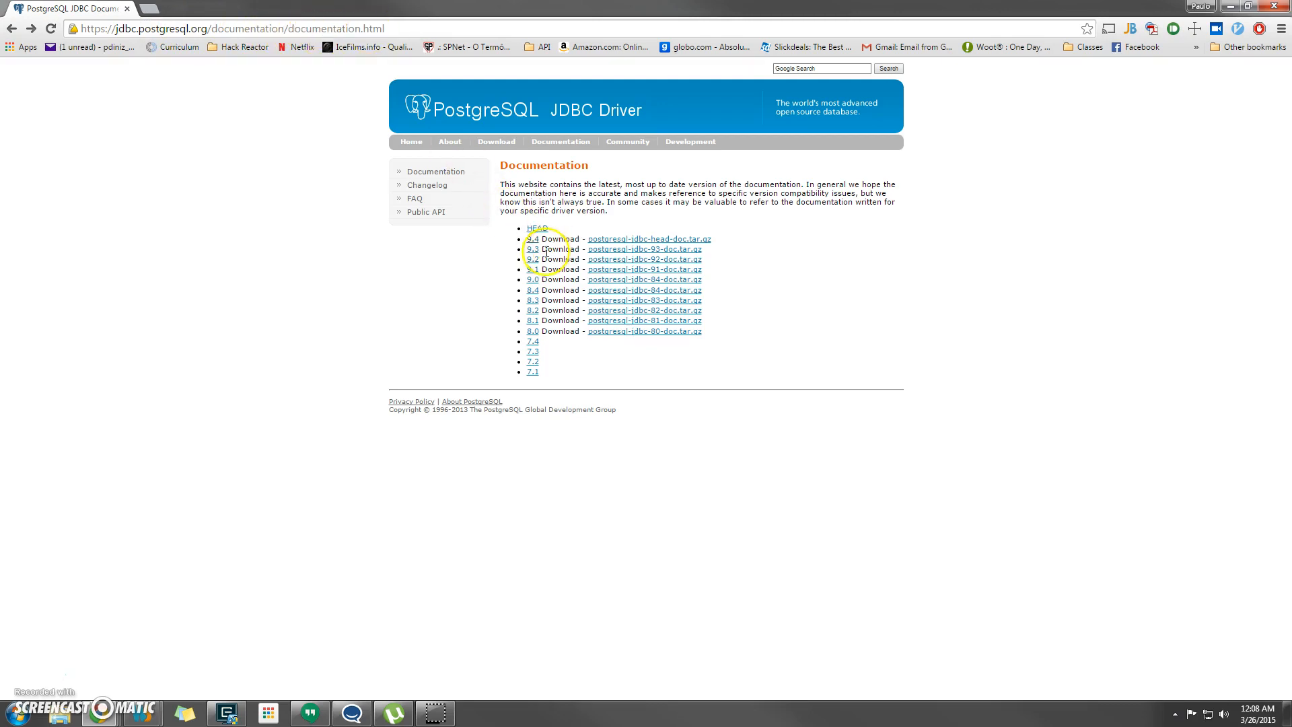
# Look at the 9.4 documentation on the PostgreSQL JDBC Driver site, go back to the version list, and return to WebStorm.
pyautogui.click(529, 240)
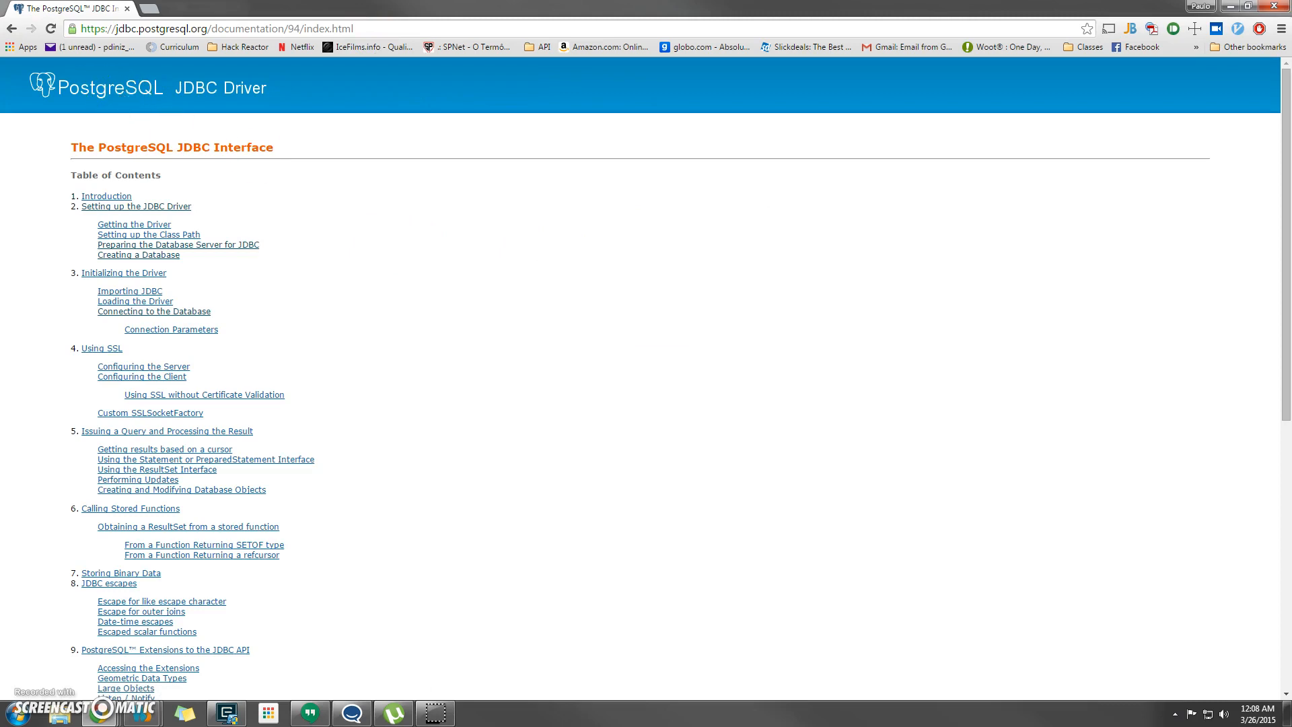
pyautogui.click(11, 30)
pyautogui.click(656, 241)
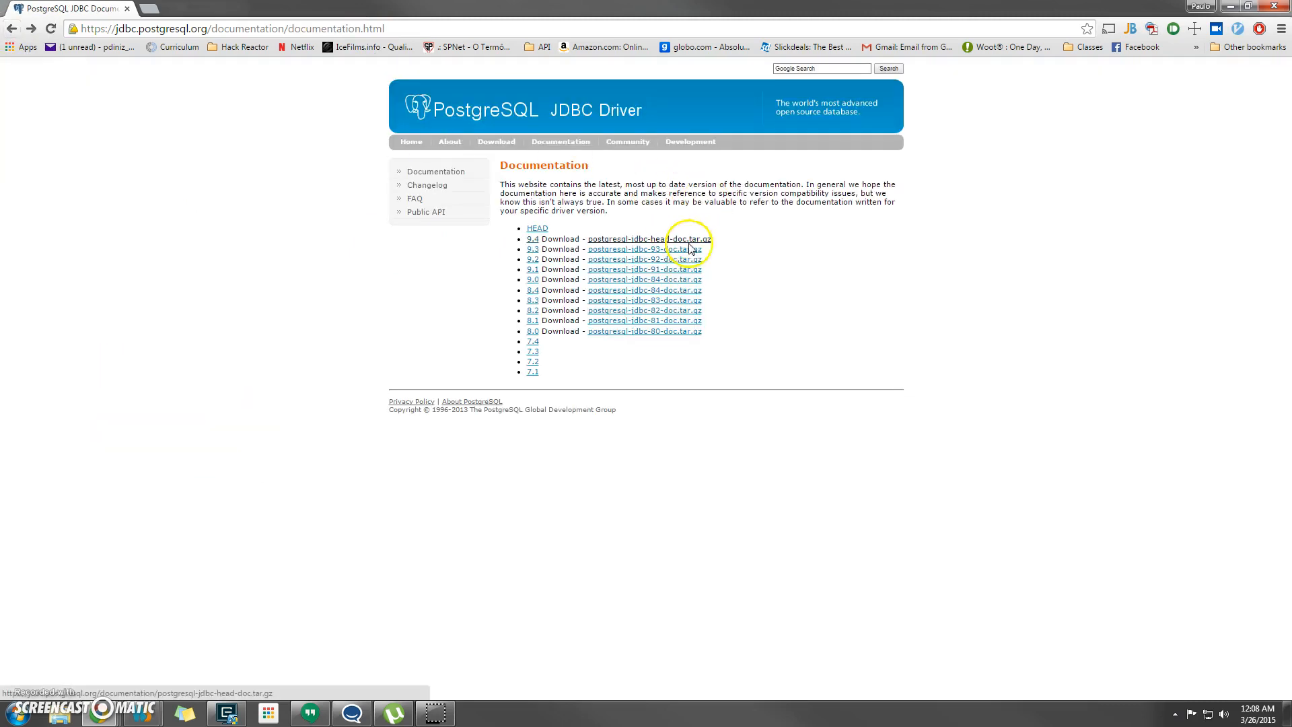
pyautogui.click(389, 300)
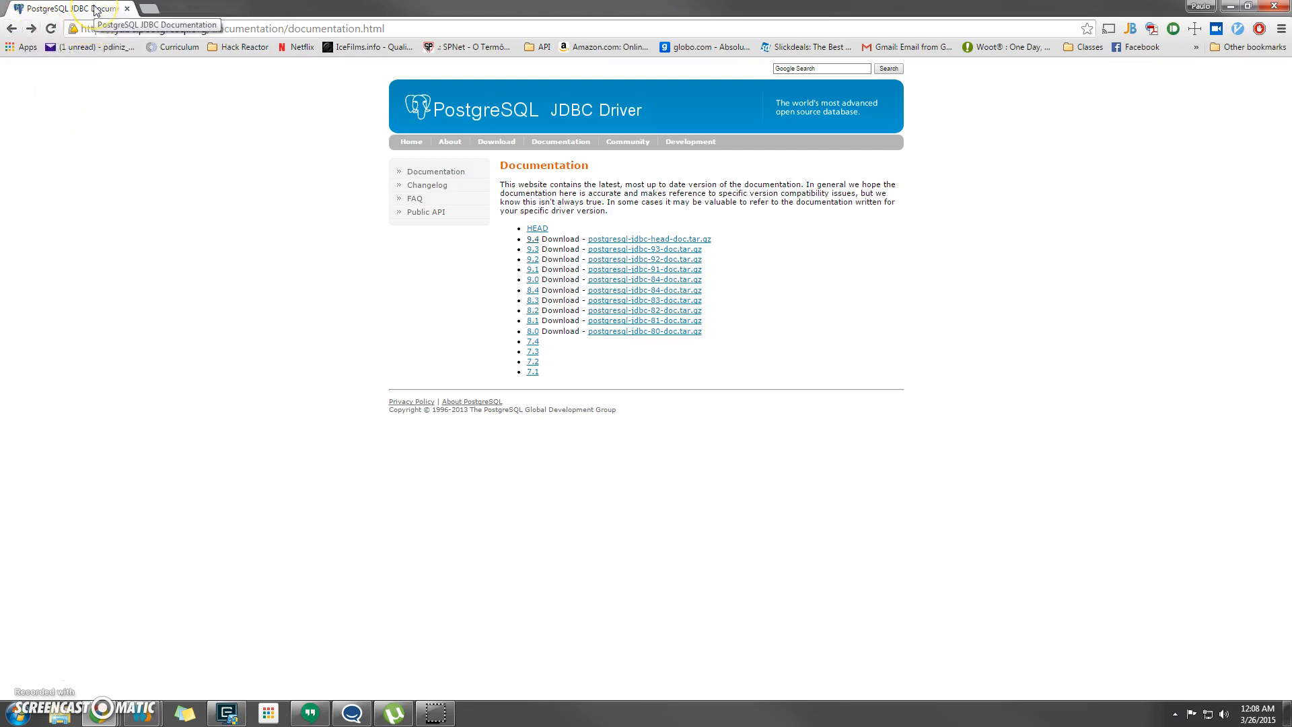
pyautogui.moveTo(94, 8); pyautogui.dragTo(369, 159)
pyautogui.moveTo(96, 9); pyautogui.dragTo(253, 0)
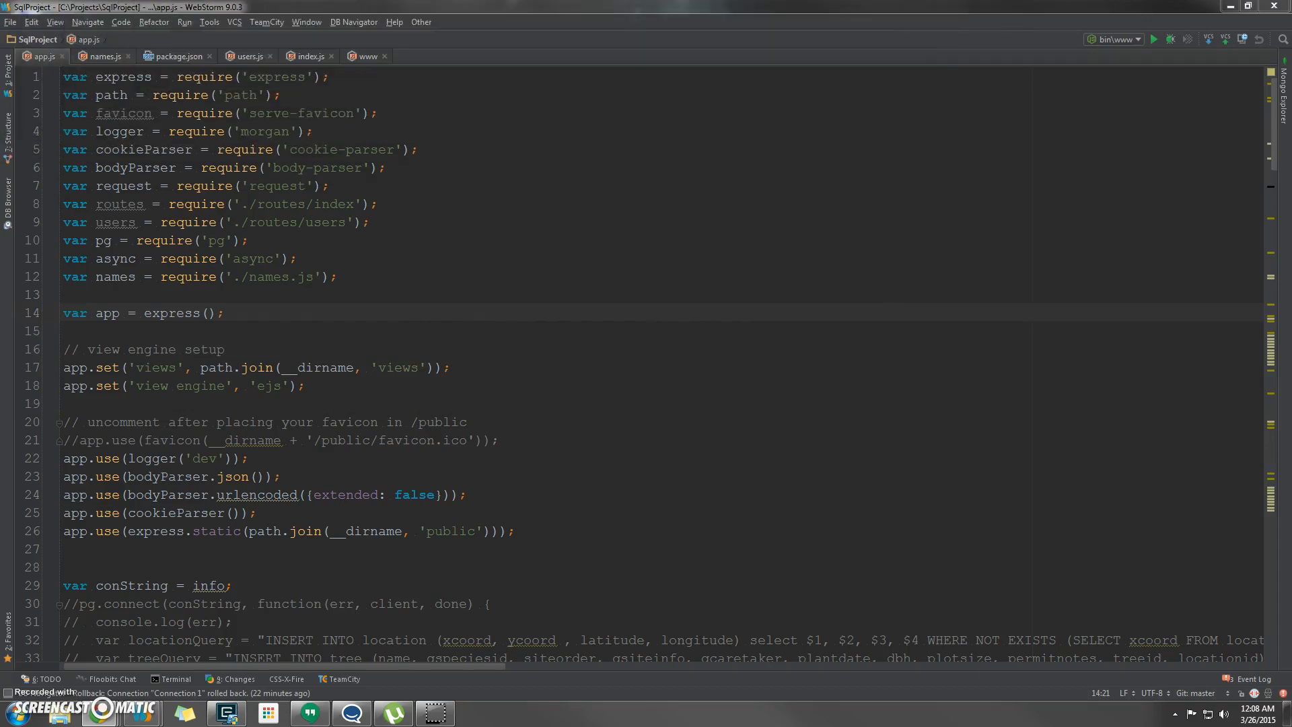
pyautogui.click(331, 168)
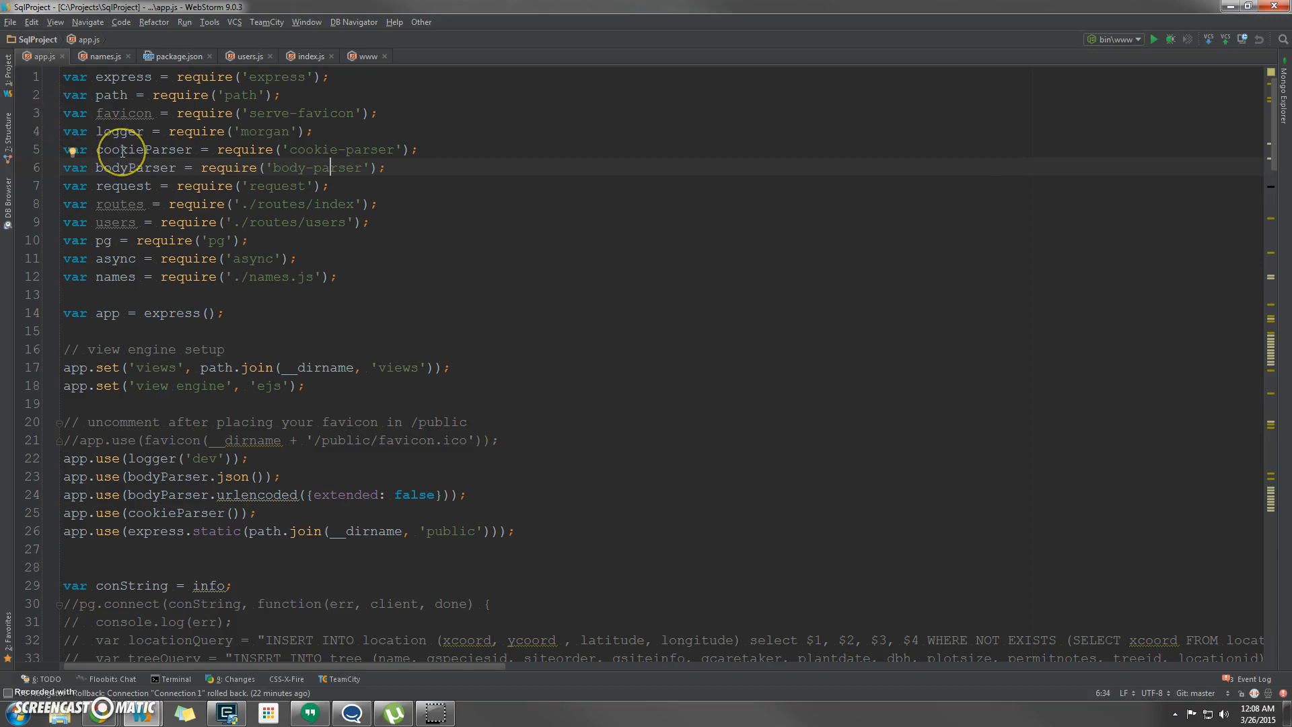
pyautogui.click(356, 22)
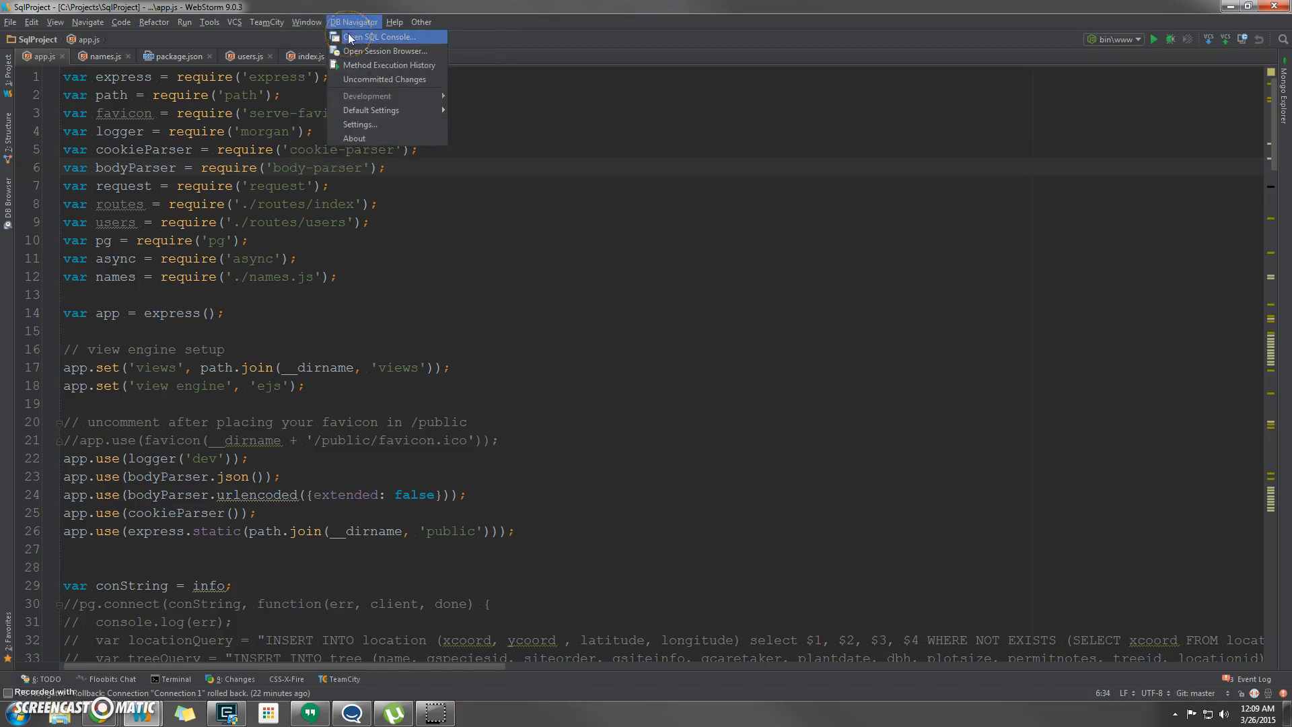
pyautogui.click(364, 37)
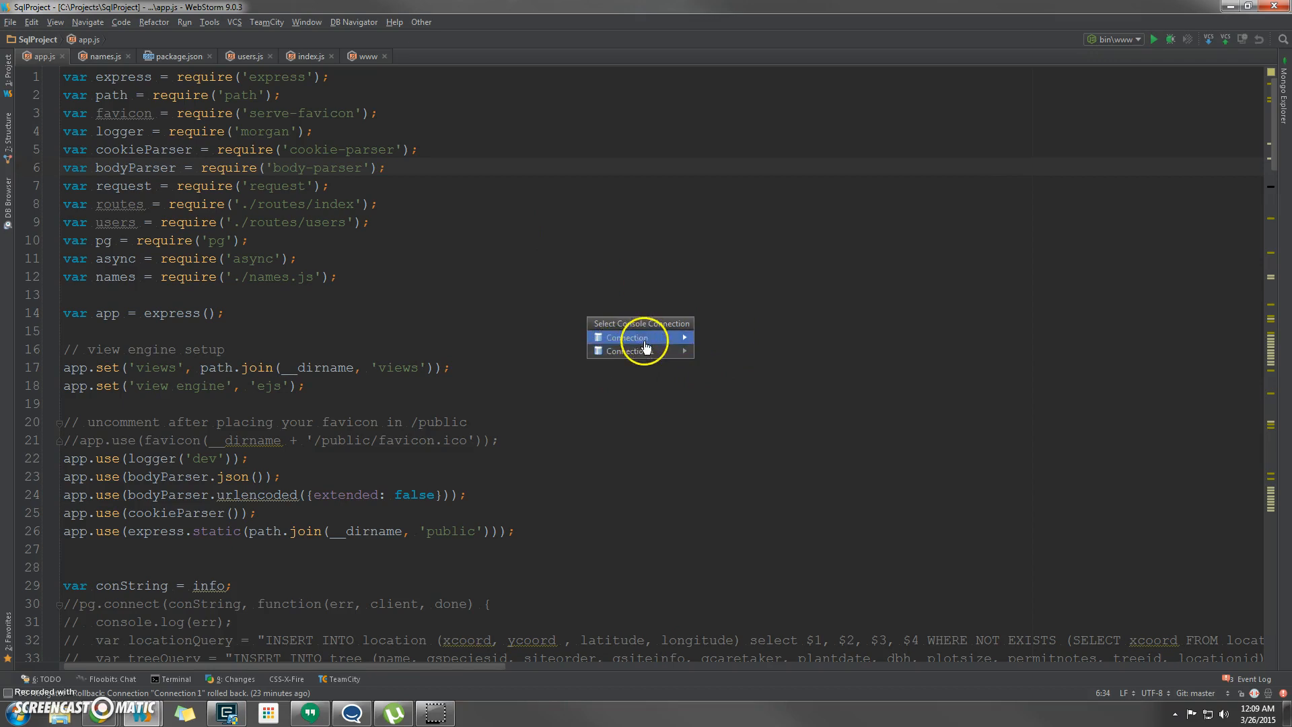
pyautogui.moveTo(683, 341)
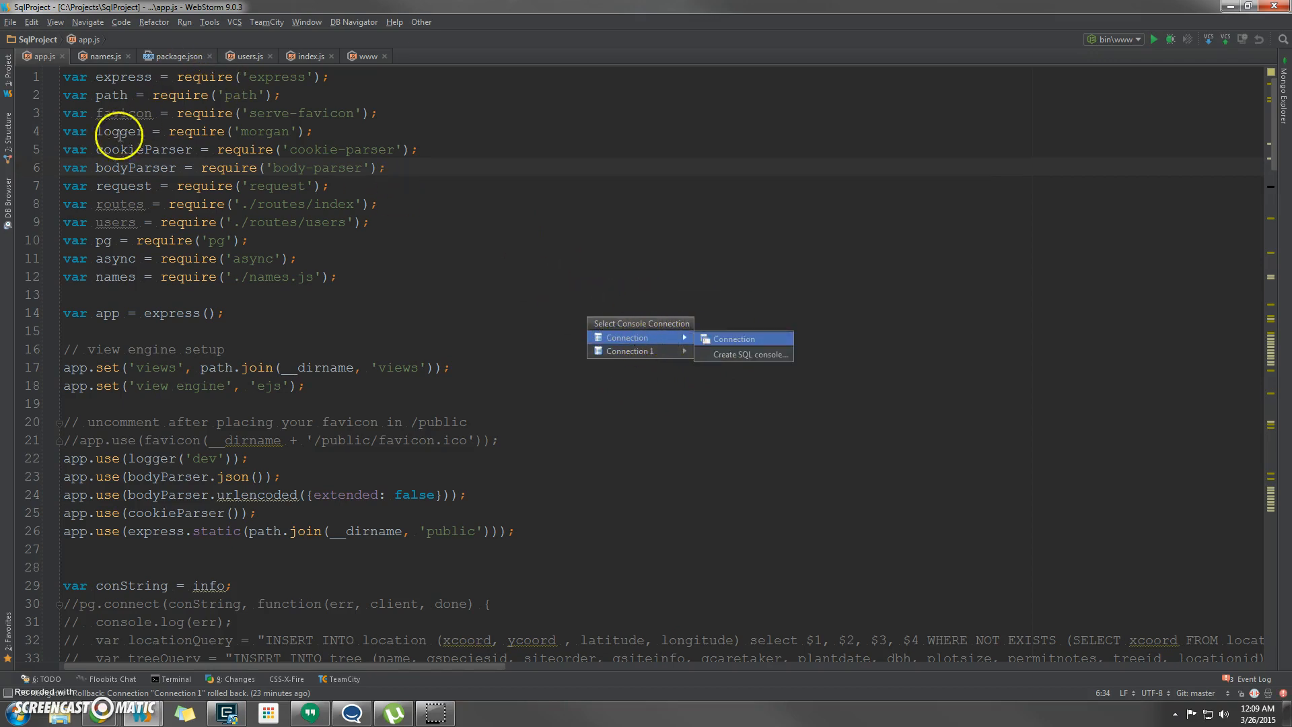
pyautogui.click(354, 22)
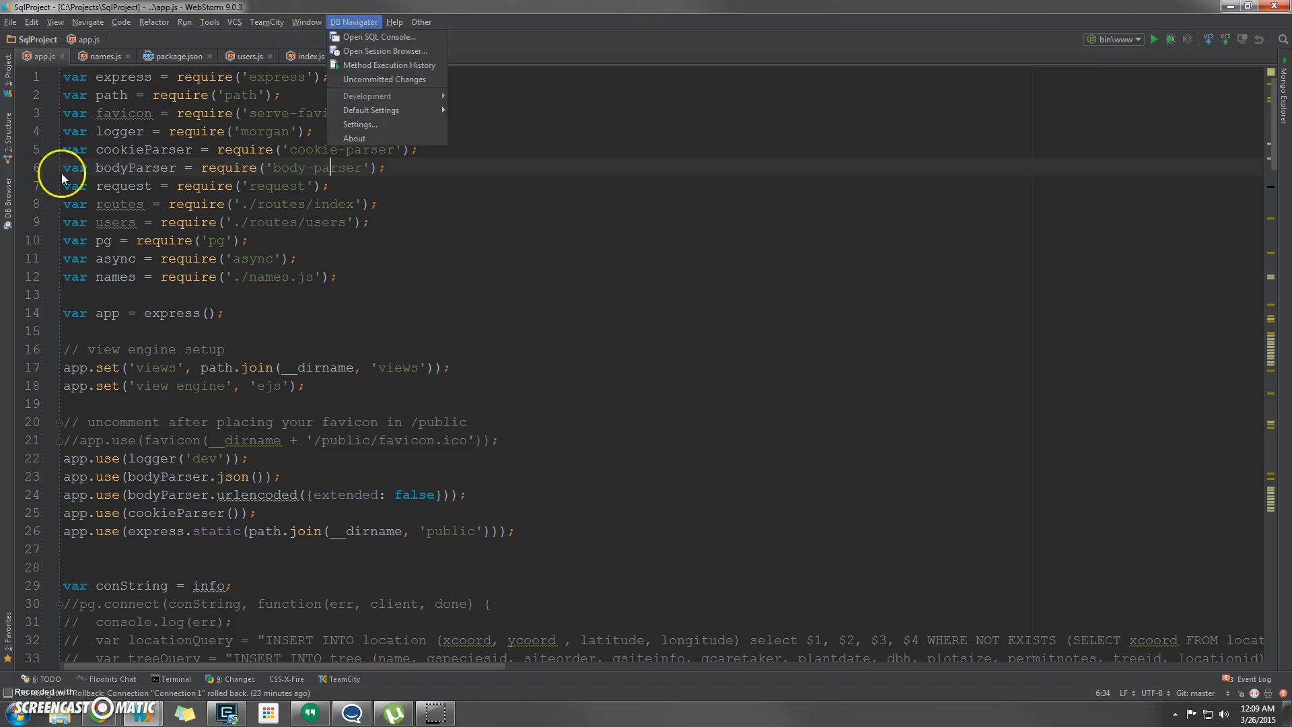
# Show the DB Browser and open the settings of Connection 1.
pyautogui.click(8, 215)
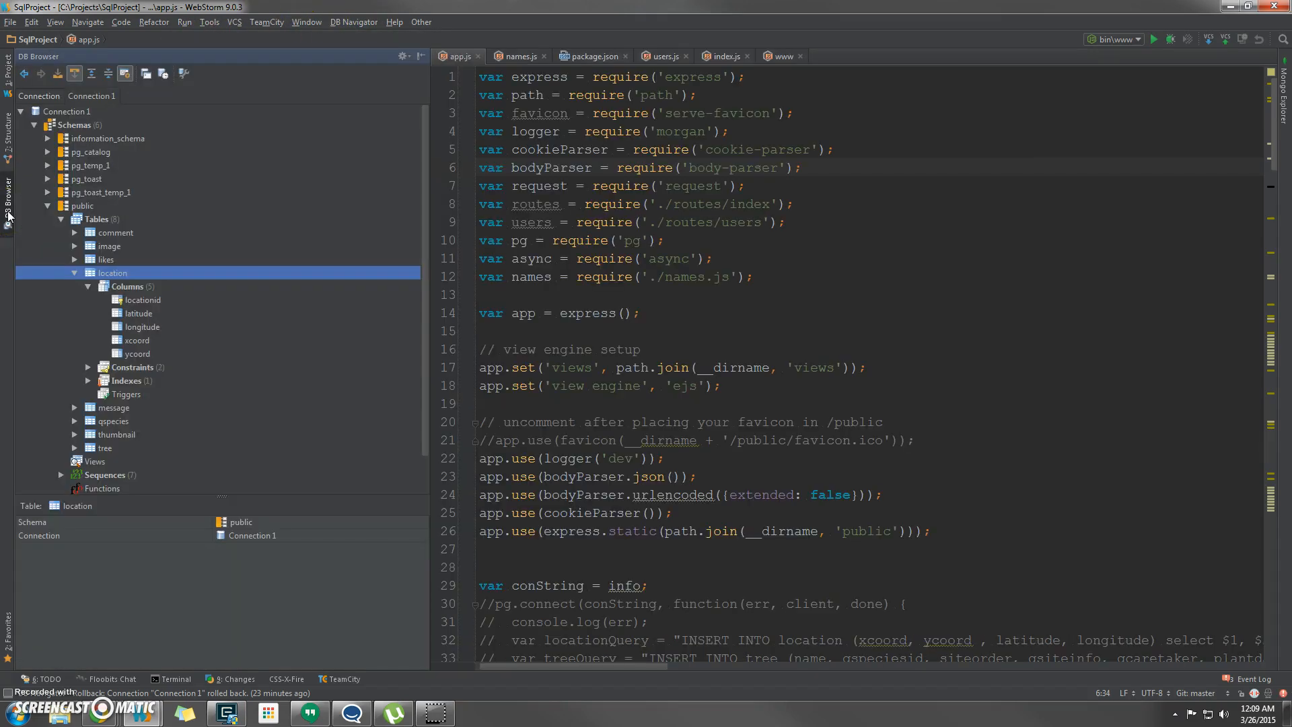
pyautogui.rightClick(8, 215)
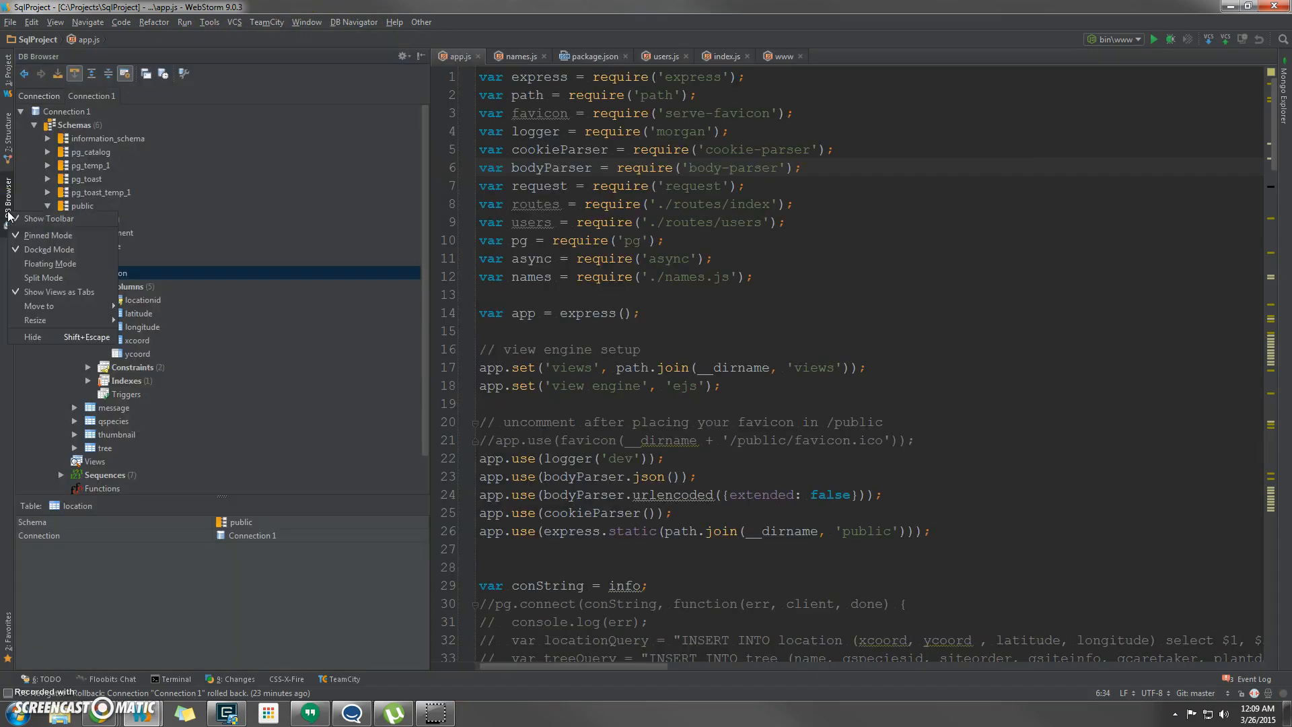
pyautogui.click(205, 109)
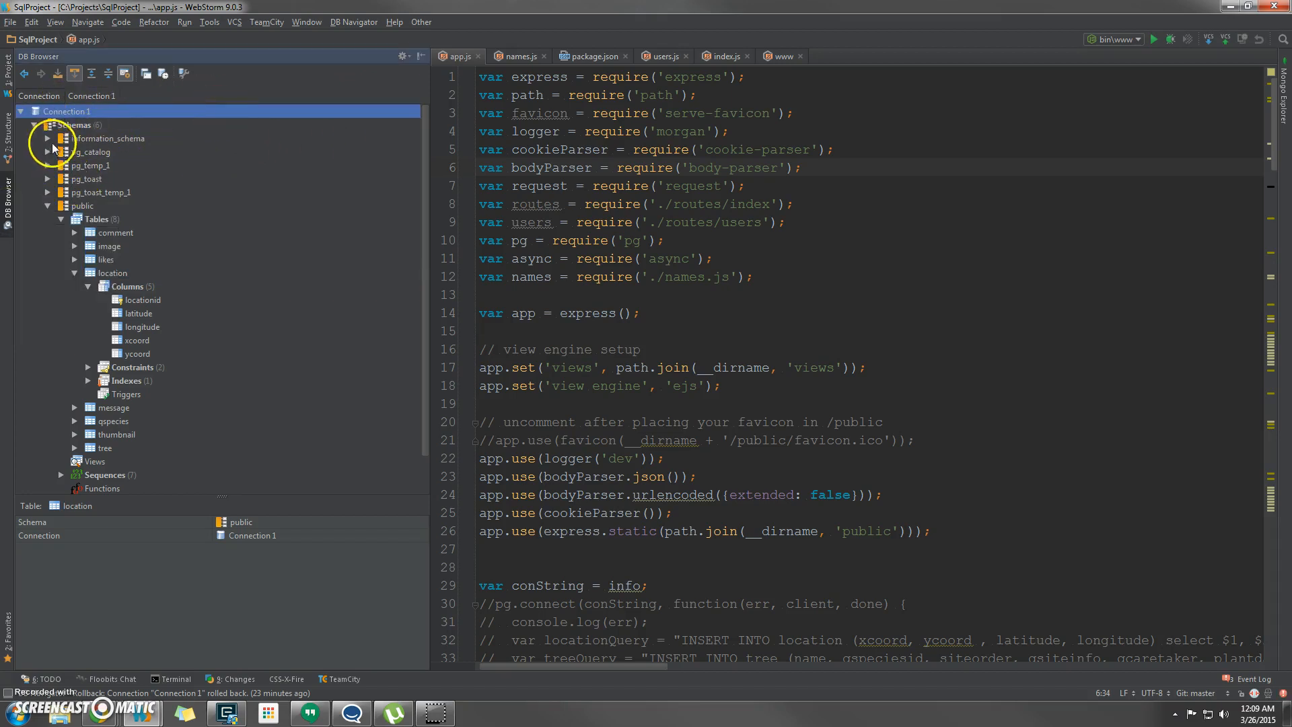
pyautogui.rightClick(39, 110)
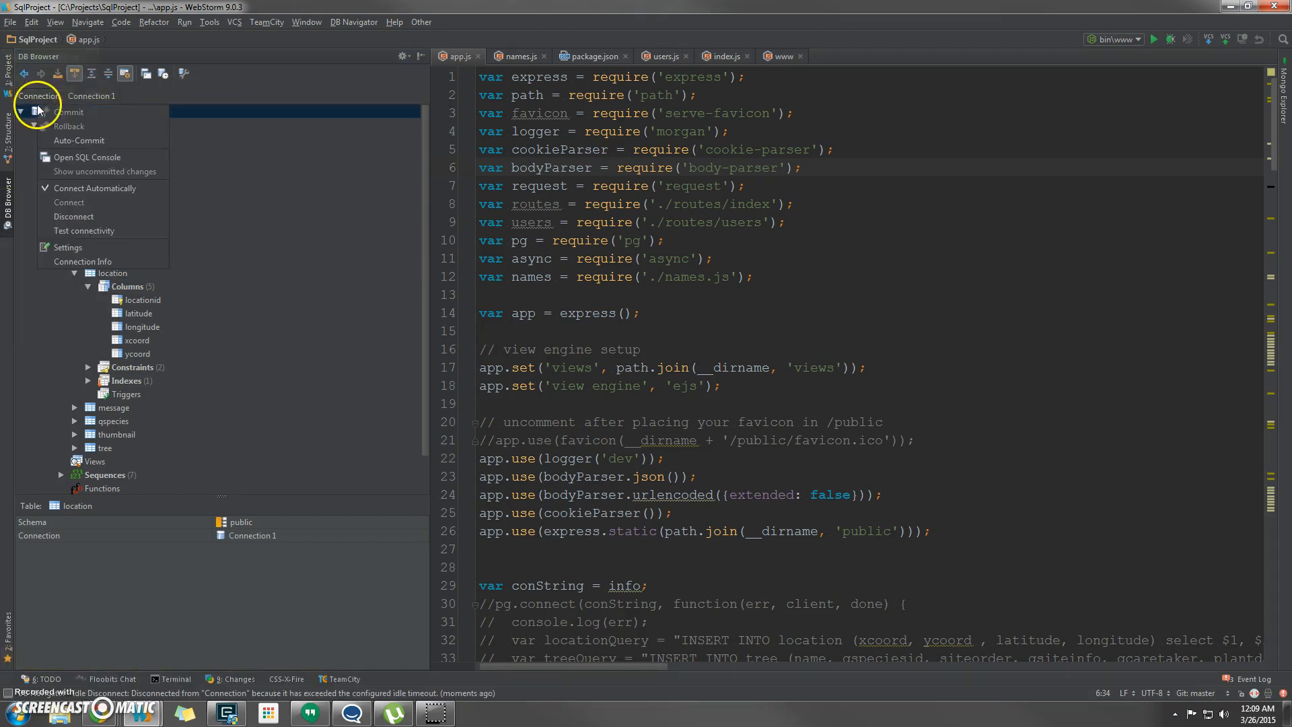
pyautogui.click(74, 248)
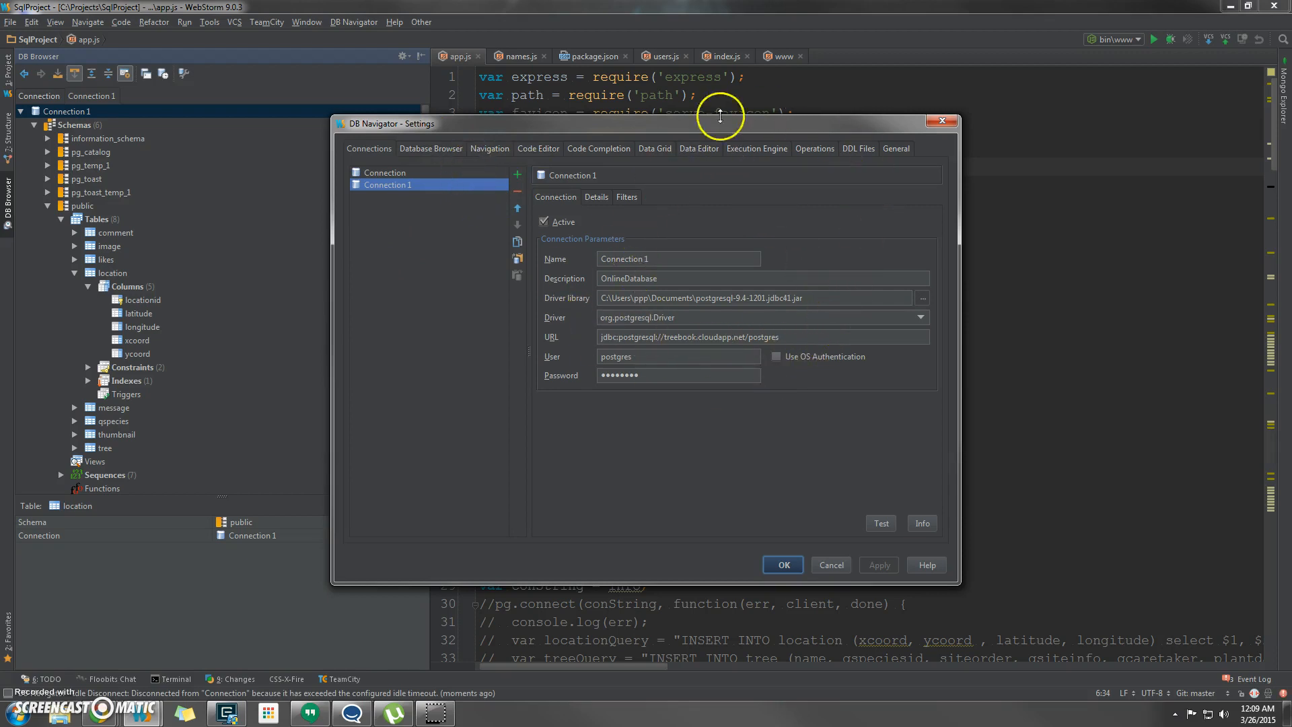
# Set the description of the connection named Connection to "Local".
pyautogui.click(455, 175)
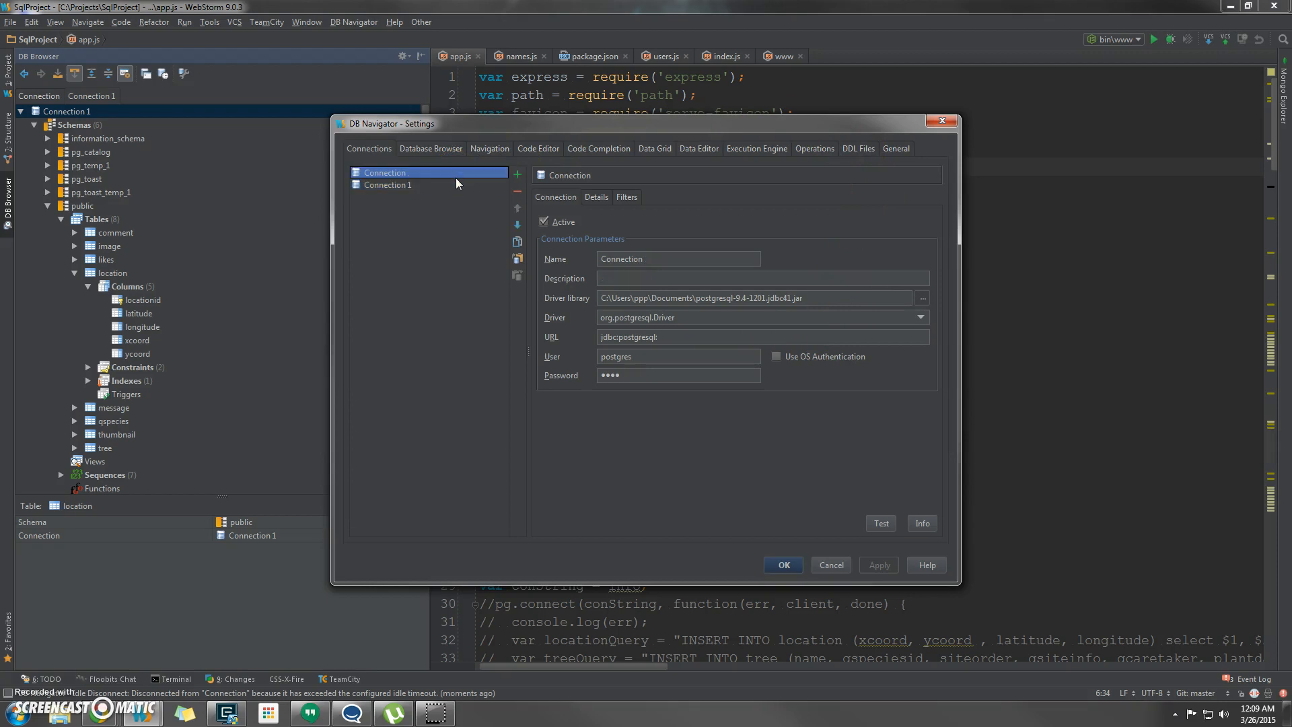
pyautogui.click(663, 275)
pyautogui.write('Local')
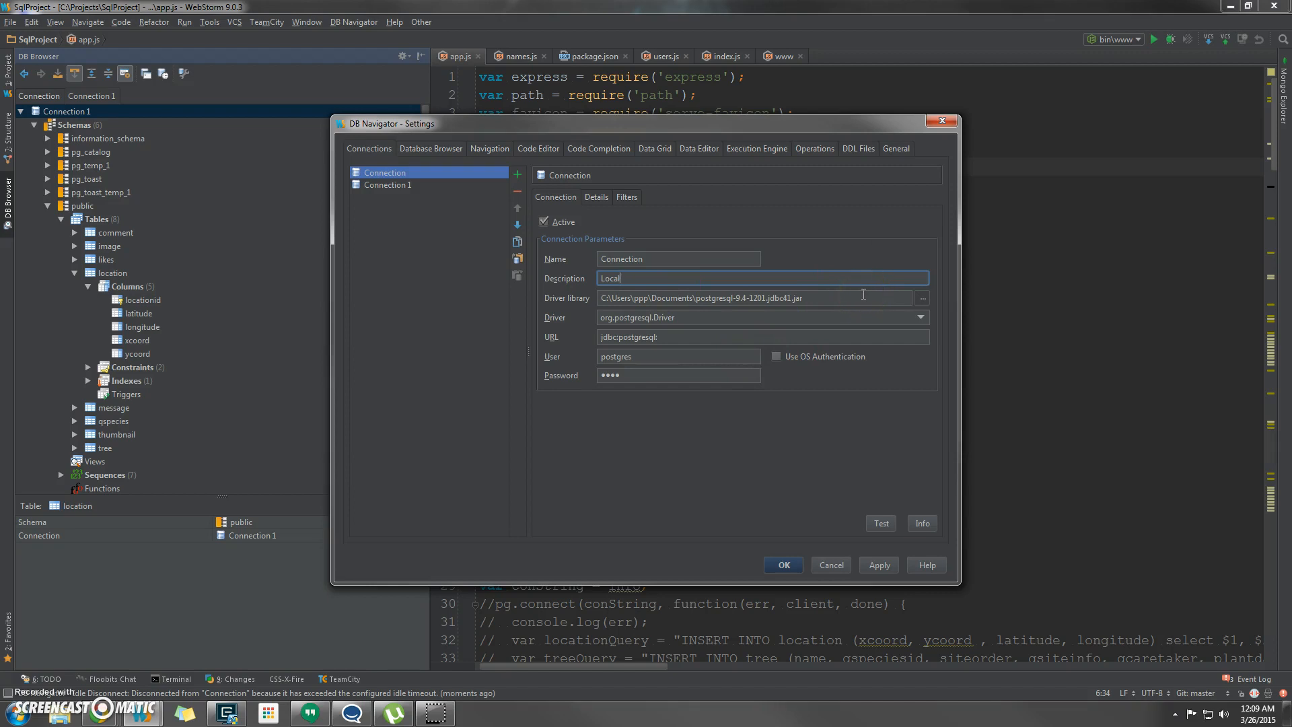
# Choose postgresql-9.4-1201.jdbc41.jar from the Documents folder as the local connection's driver library.
pyautogui.click(923, 298)
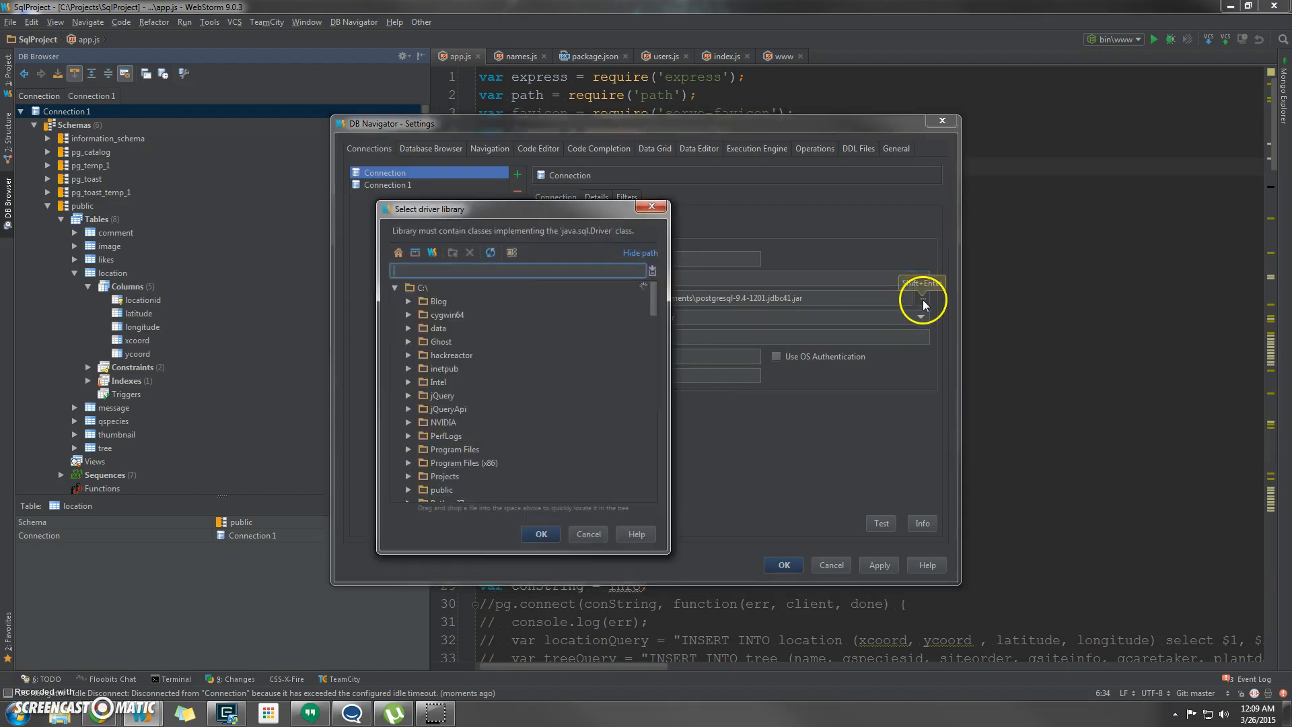
pyautogui.scroll(10, 481, 370)
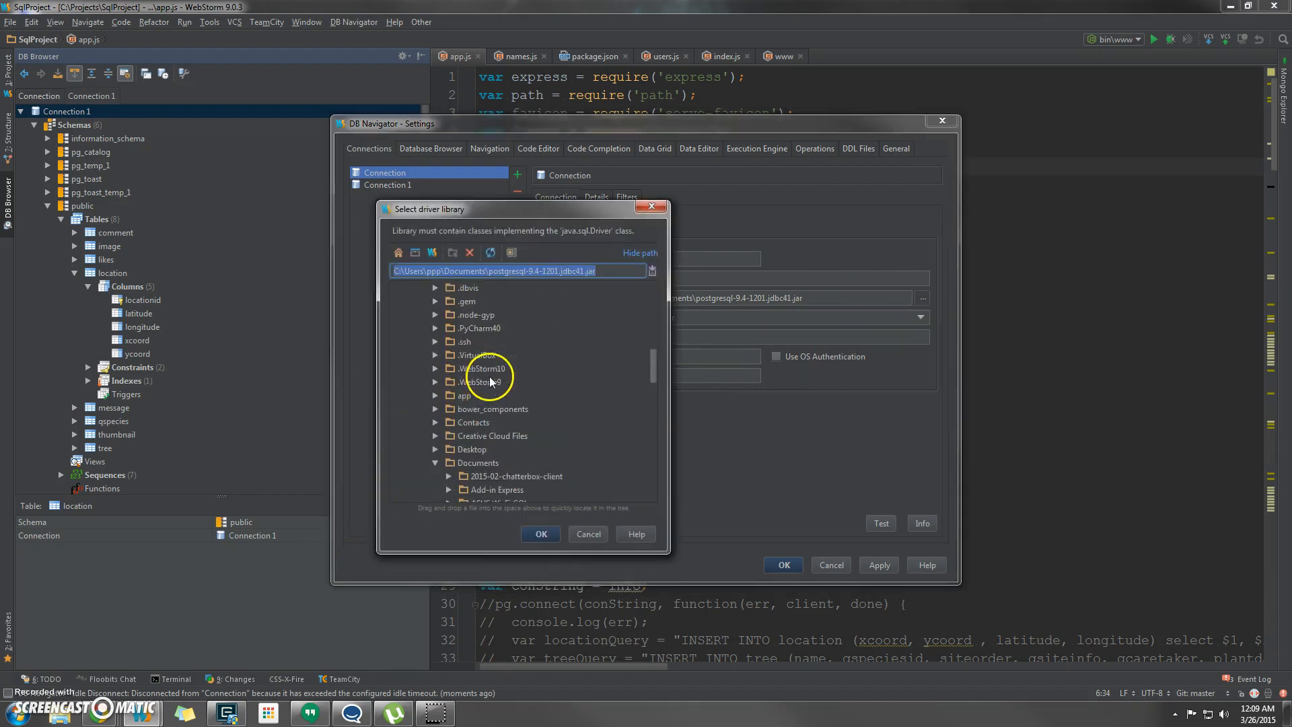
pyautogui.scroll(-10, 451, 449)
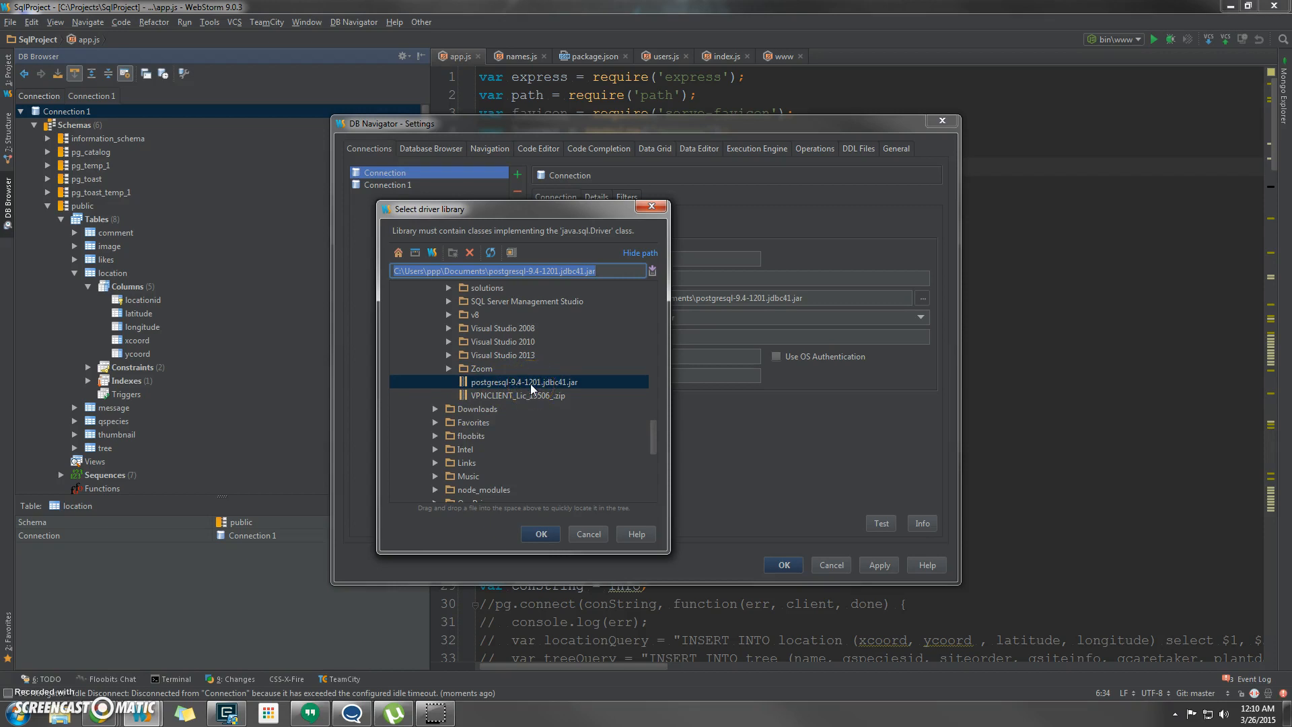
pyautogui.click(535, 535)
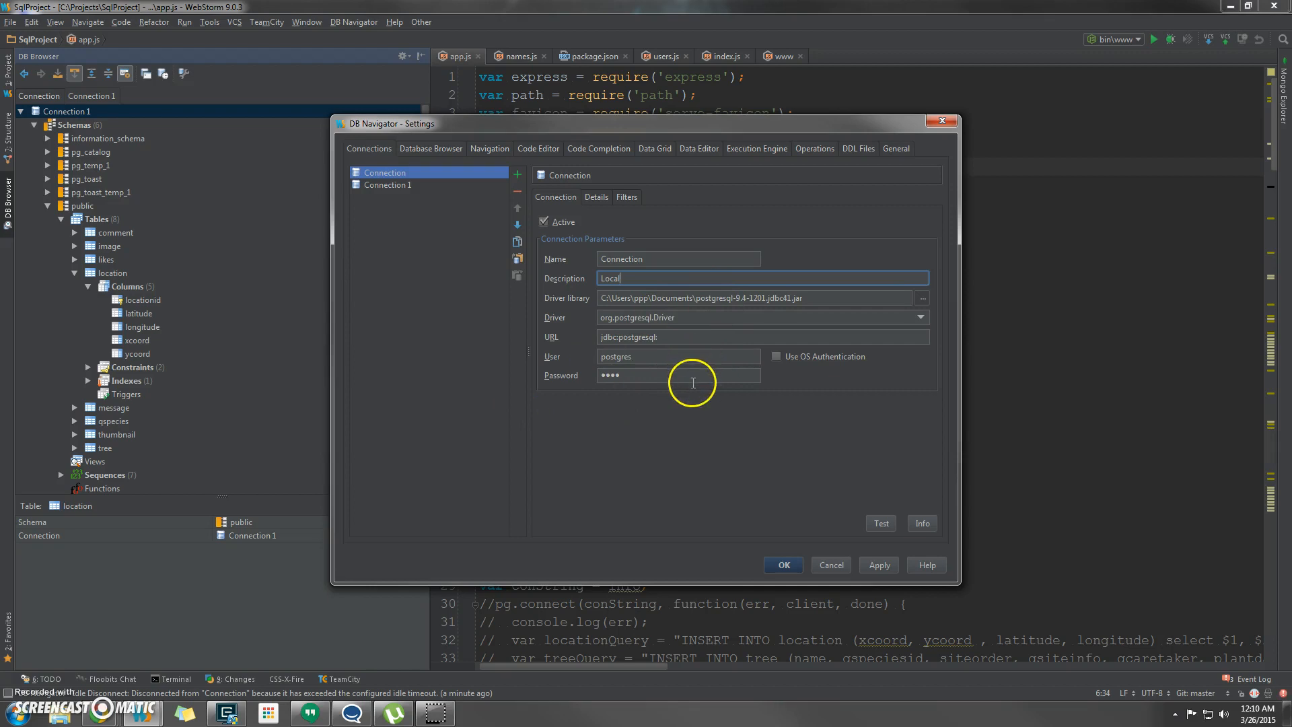
# Remove the trial port 5432 from the local connection's URL, leaving jdbc:postgresql:, and test the connection.
pyautogui.click(686, 337)
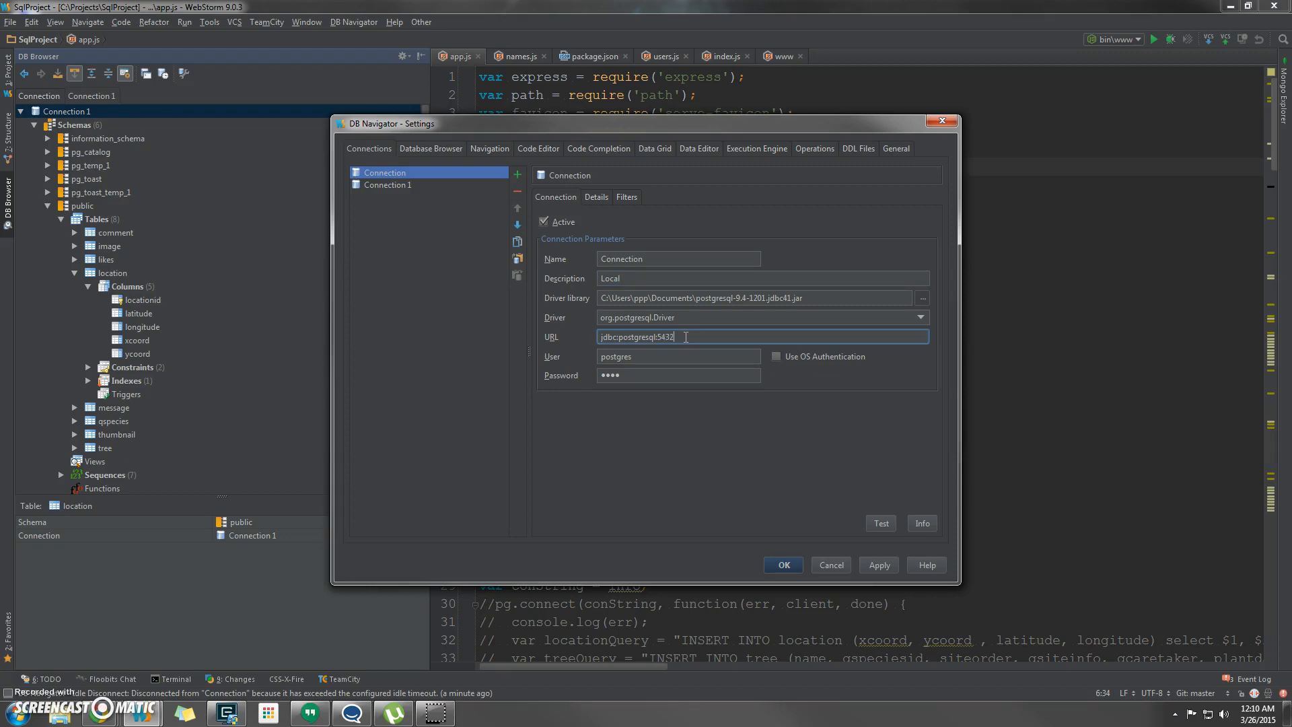
pyautogui.press('BackSpace')
pyautogui.press('BackSpace')
pyautogui.press('BackSpace')
pyautogui.click(877, 522)
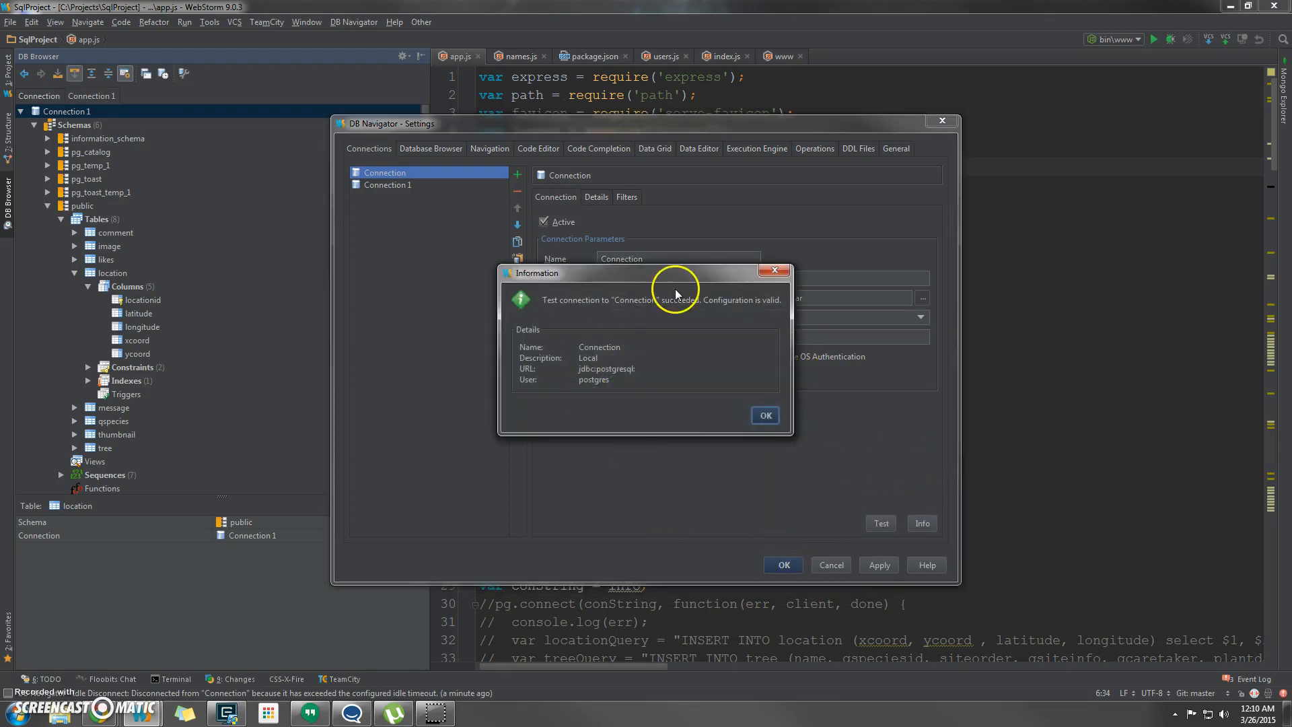
pyautogui.click(765, 416)
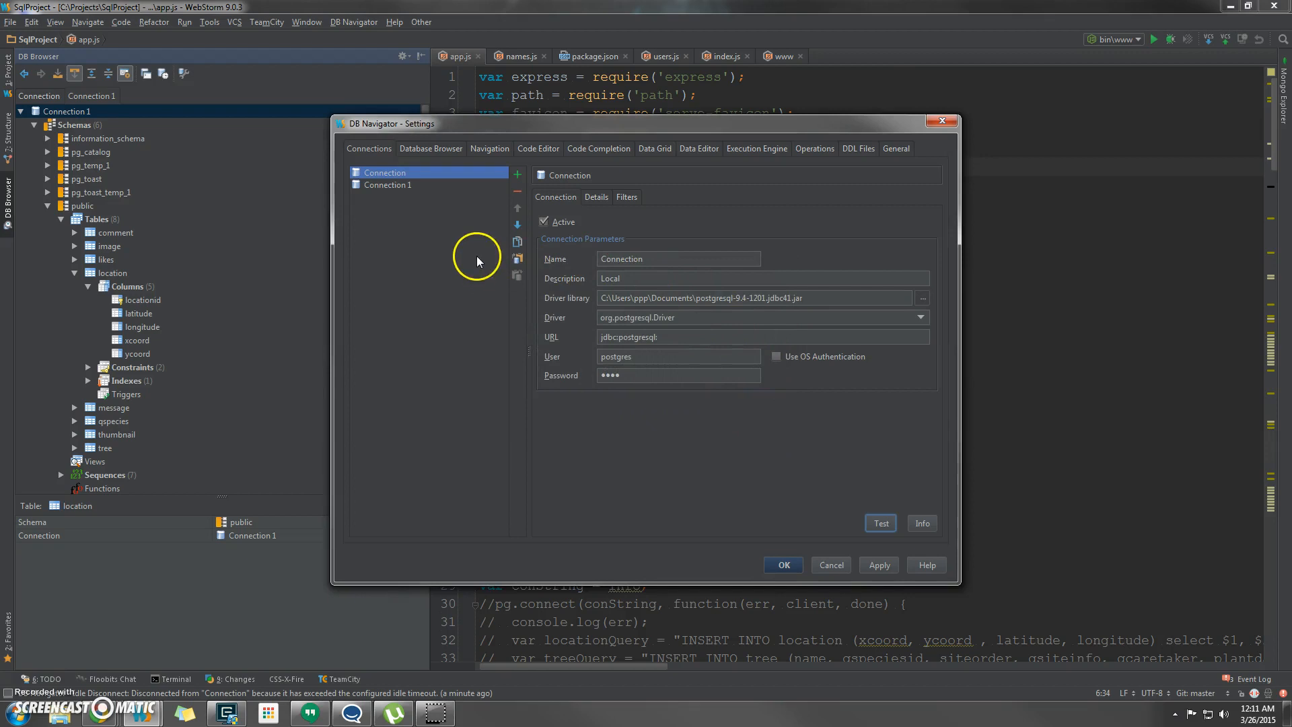
# Show Connection 1's settings and examine the host part of its JDBC URL.
pyautogui.click(404, 187)
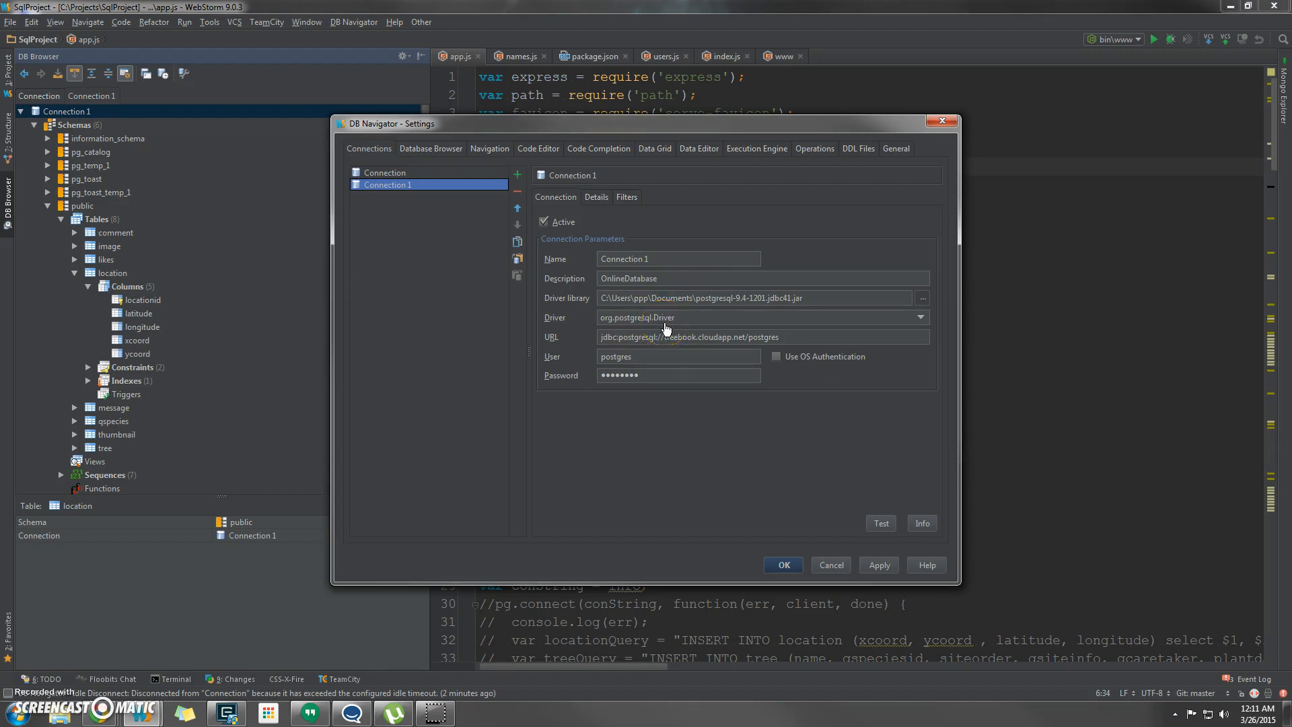
pyautogui.doubleClick(610, 336)
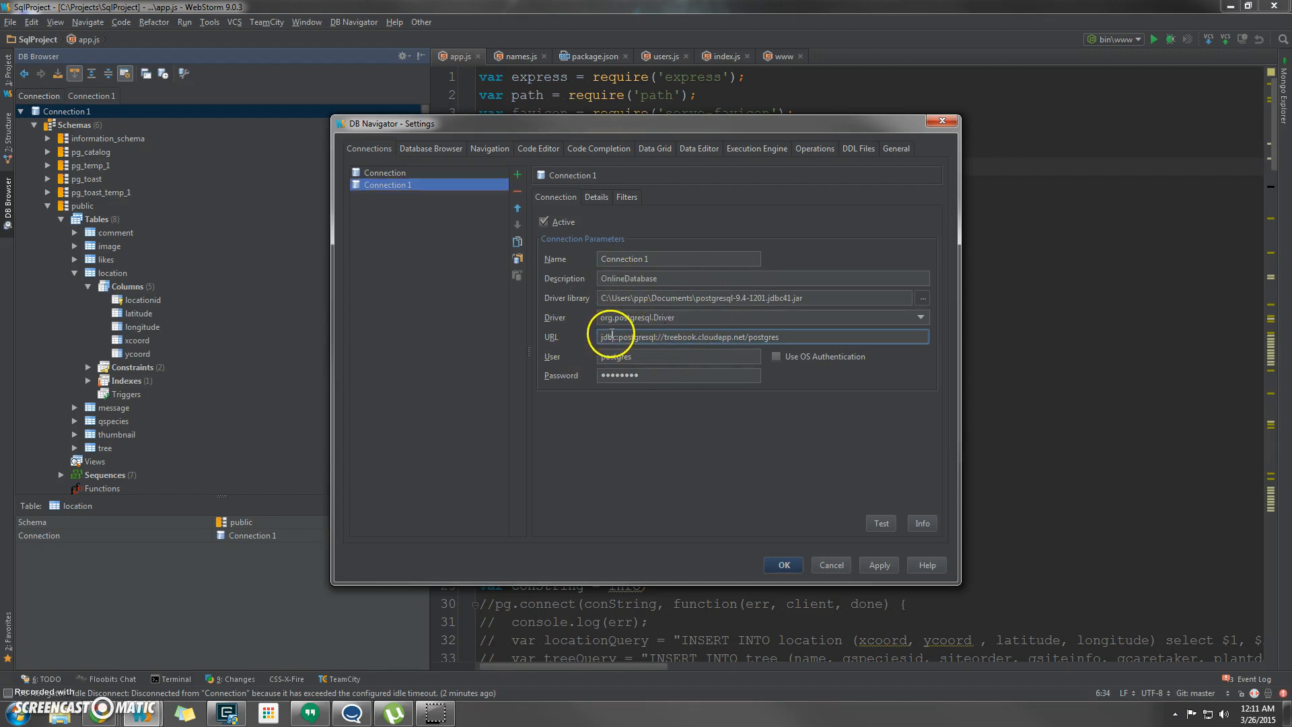
pyautogui.click(610, 340)
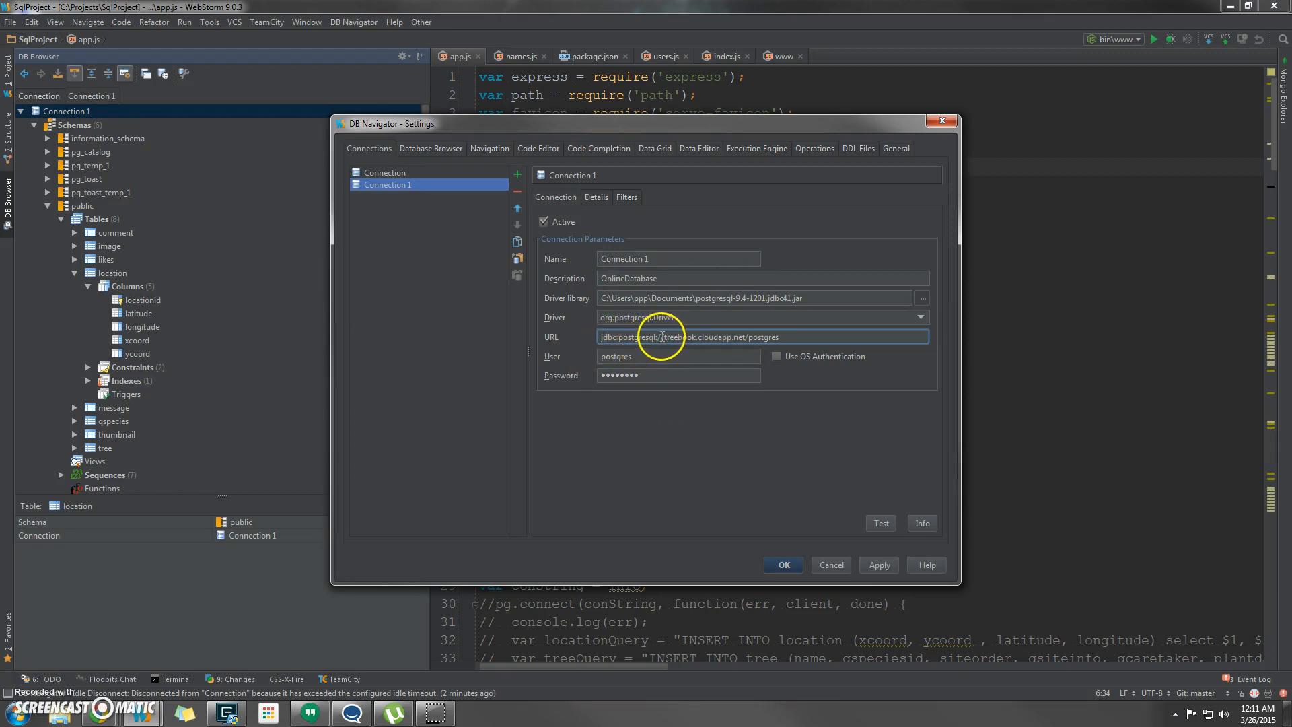
pyautogui.moveTo(665, 336); pyautogui.dragTo(744, 337)
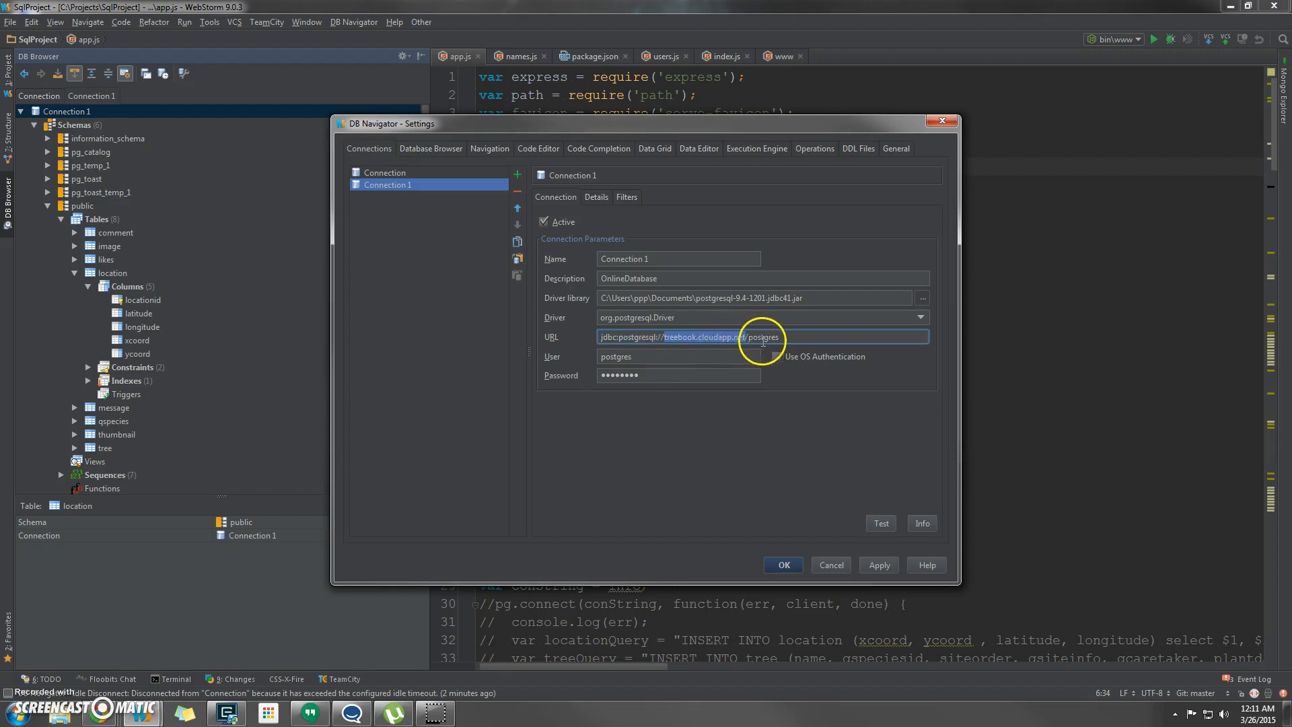
pyautogui.click(746, 336)
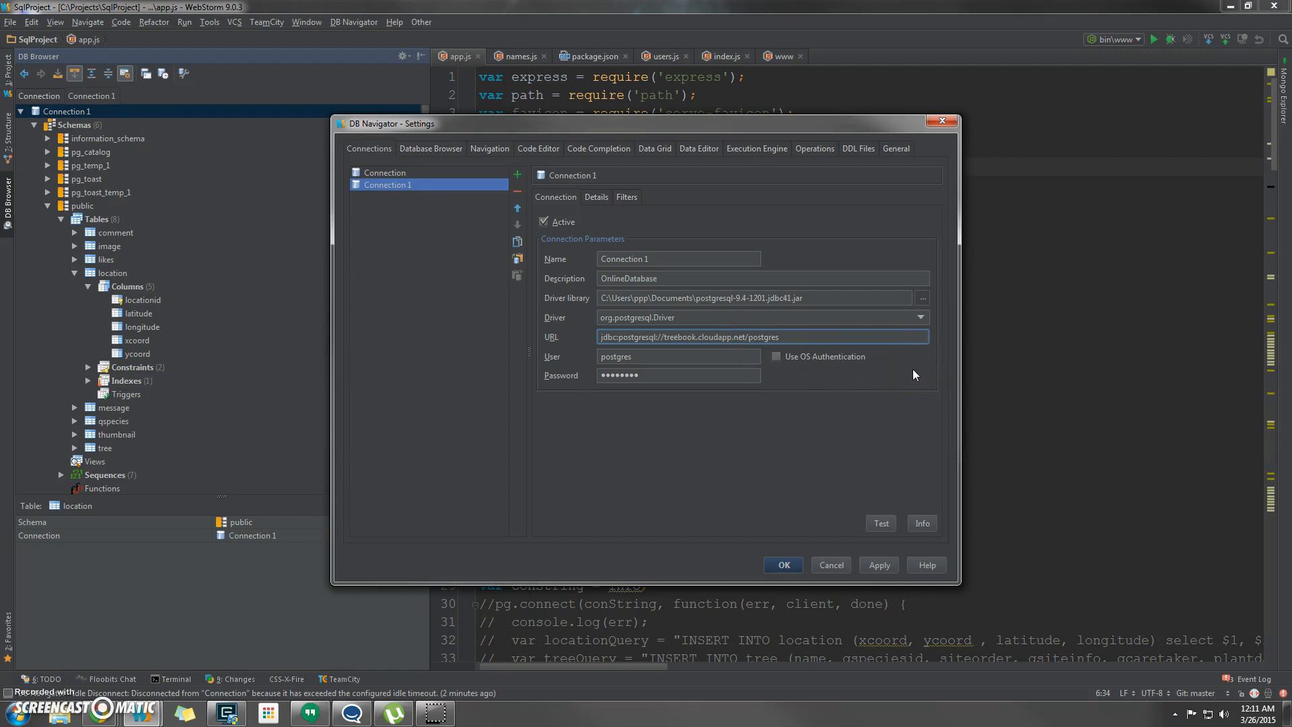
pyautogui.write(':5433')
pyautogui.press('BackSpace')
pyautogui.press('BackSpace')
pyautogui.press('BackSpace')
pyautogui.press('BackSpace')
pyautogui.press('BackSpace')
# Test Connection 1 and save the connection settings.
pyautogui.click(883, 523)
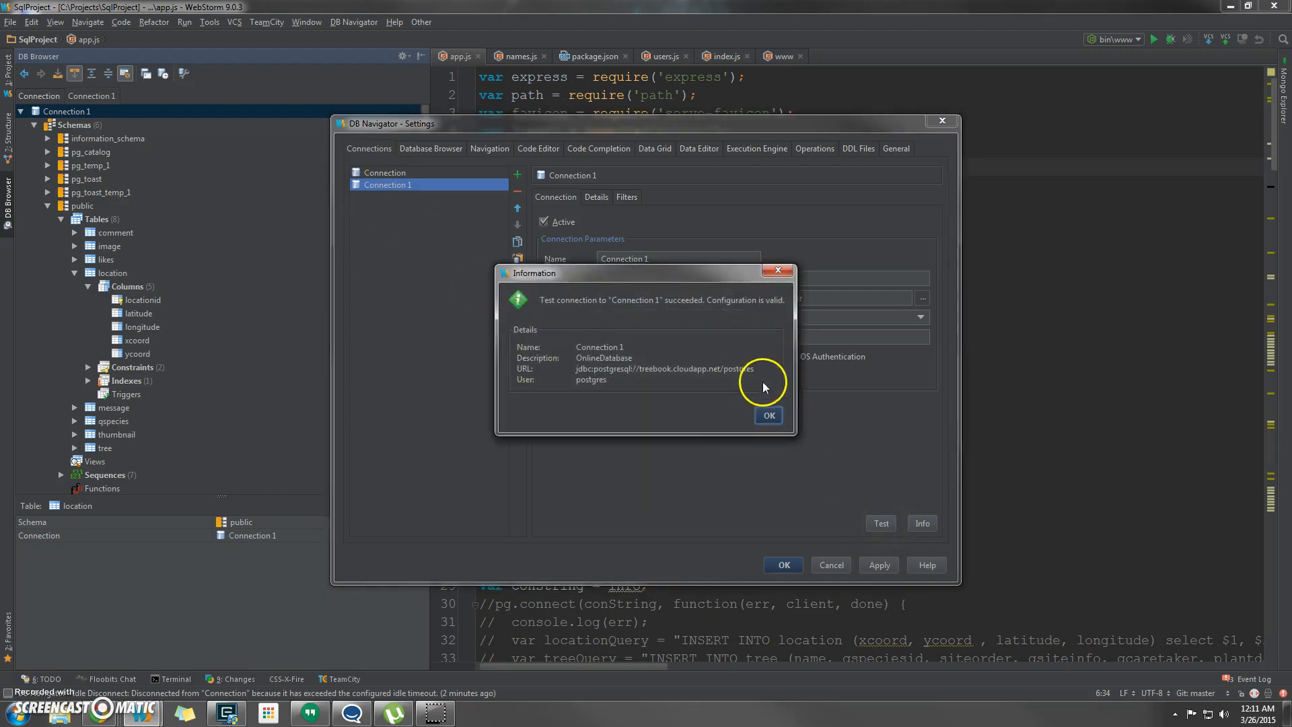
pyautogui.click(759, 414)
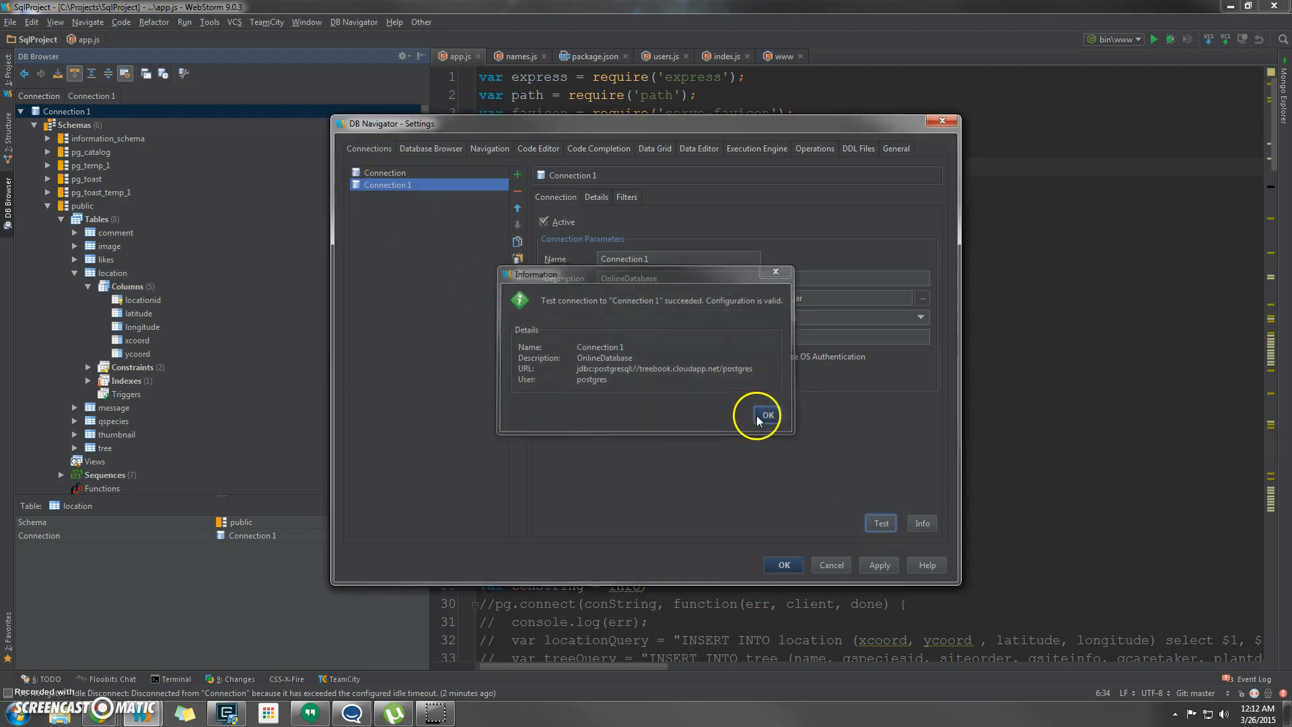
pyautogui.click(785, 566)
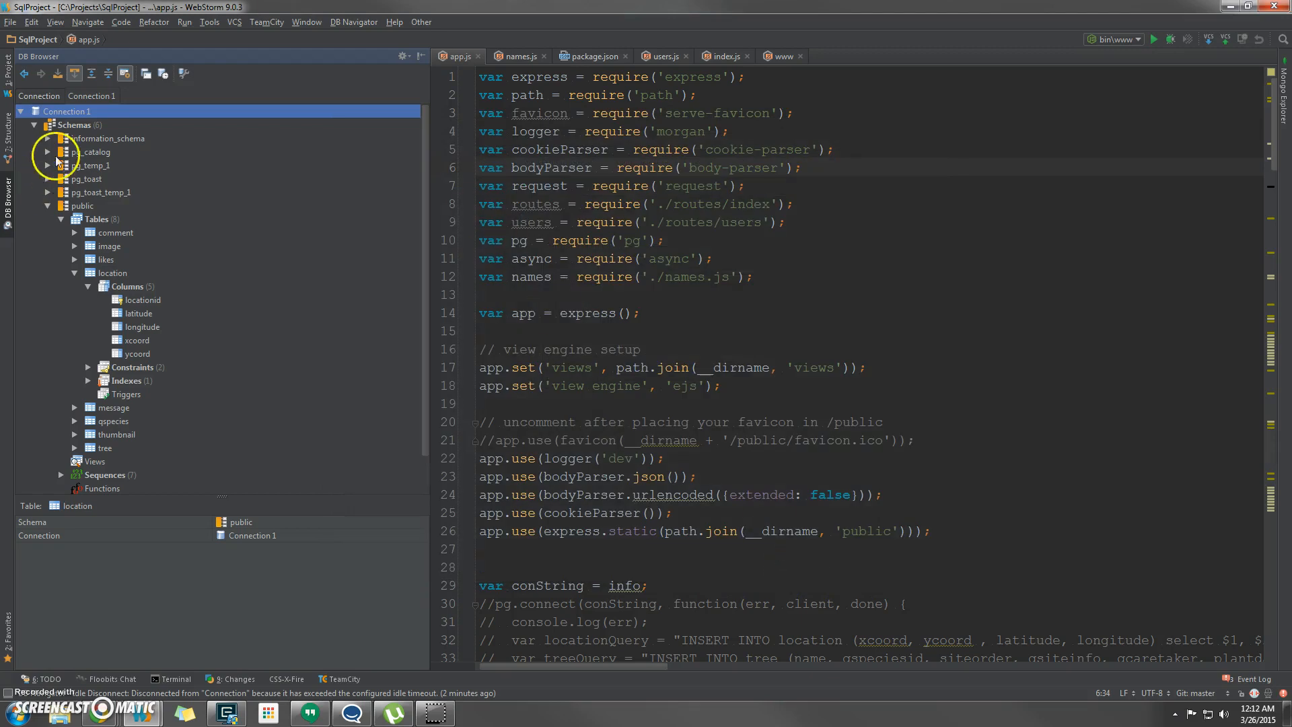
# Collapse the Connection 1 tree, then view the local Connection in the DB Browser and return to Connection 1.
pyautogui.click(21, 112)
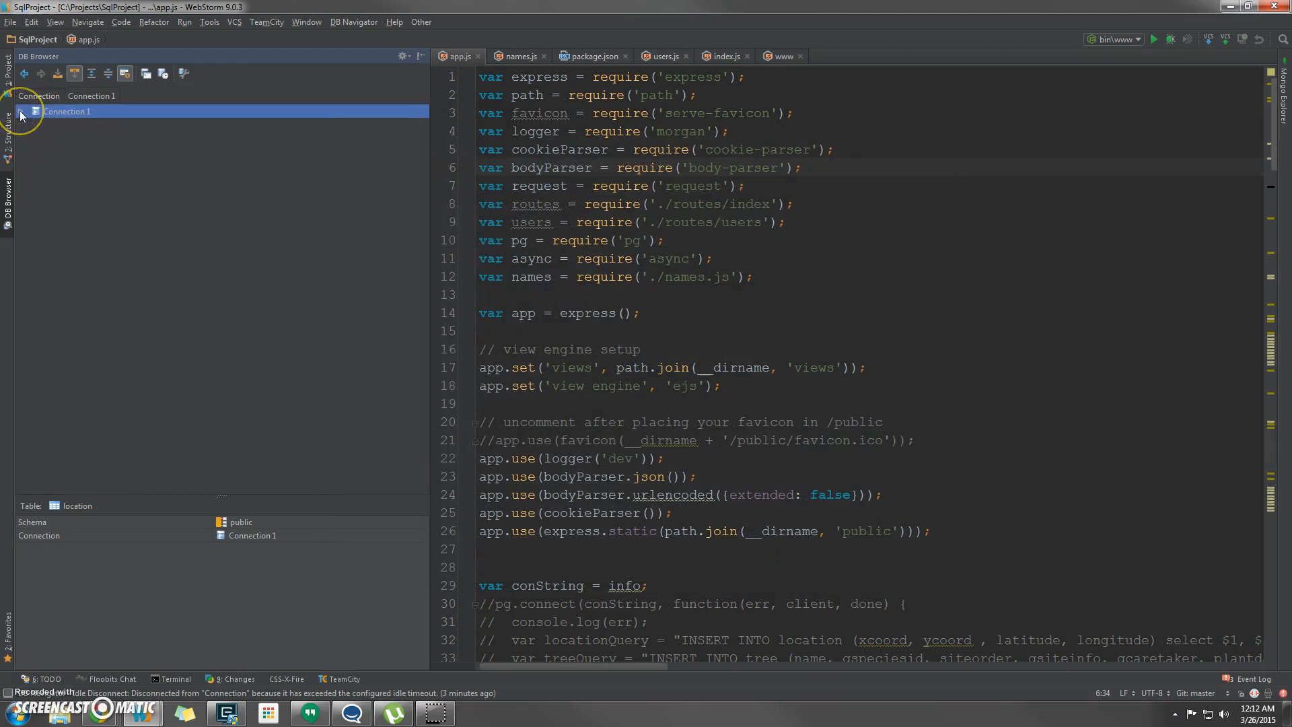
pyautogui.click(41, 92)
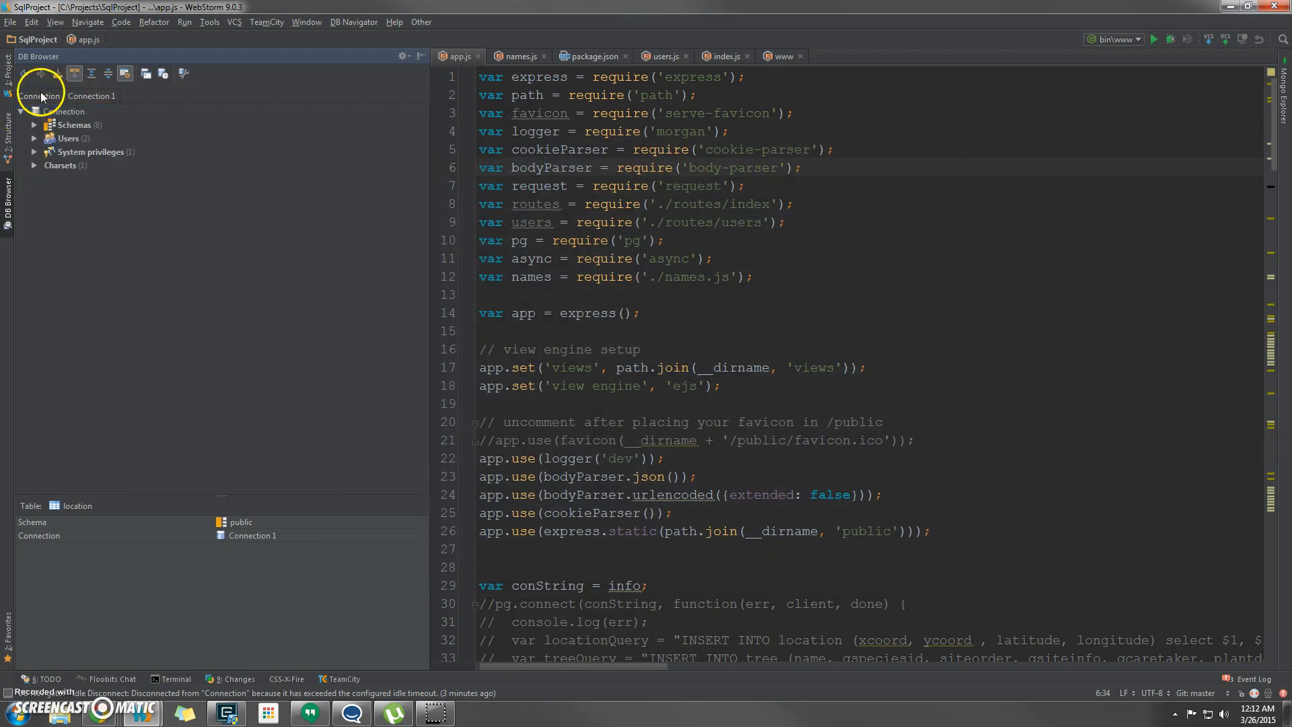
pyautogui.click(75, 94)
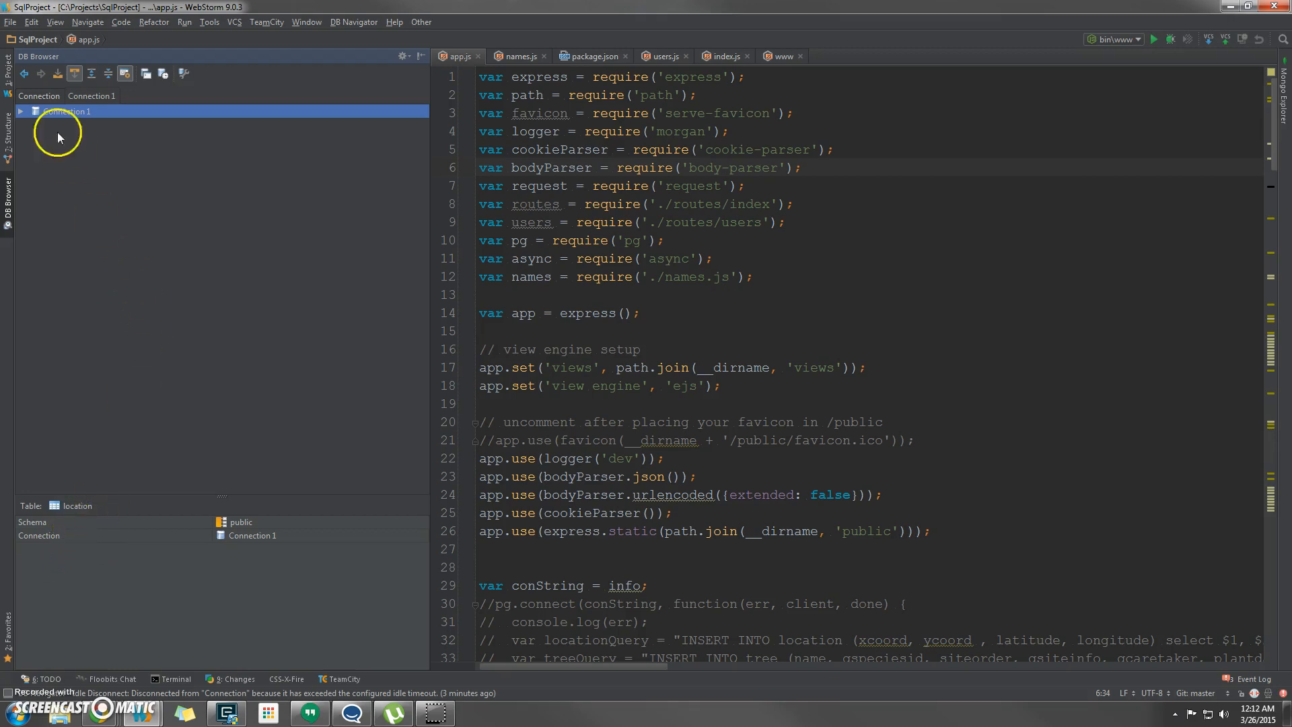
# Open an SQL console for Connection 1 and set its schema to public.
pyautogui.doubleClick(42, 111)
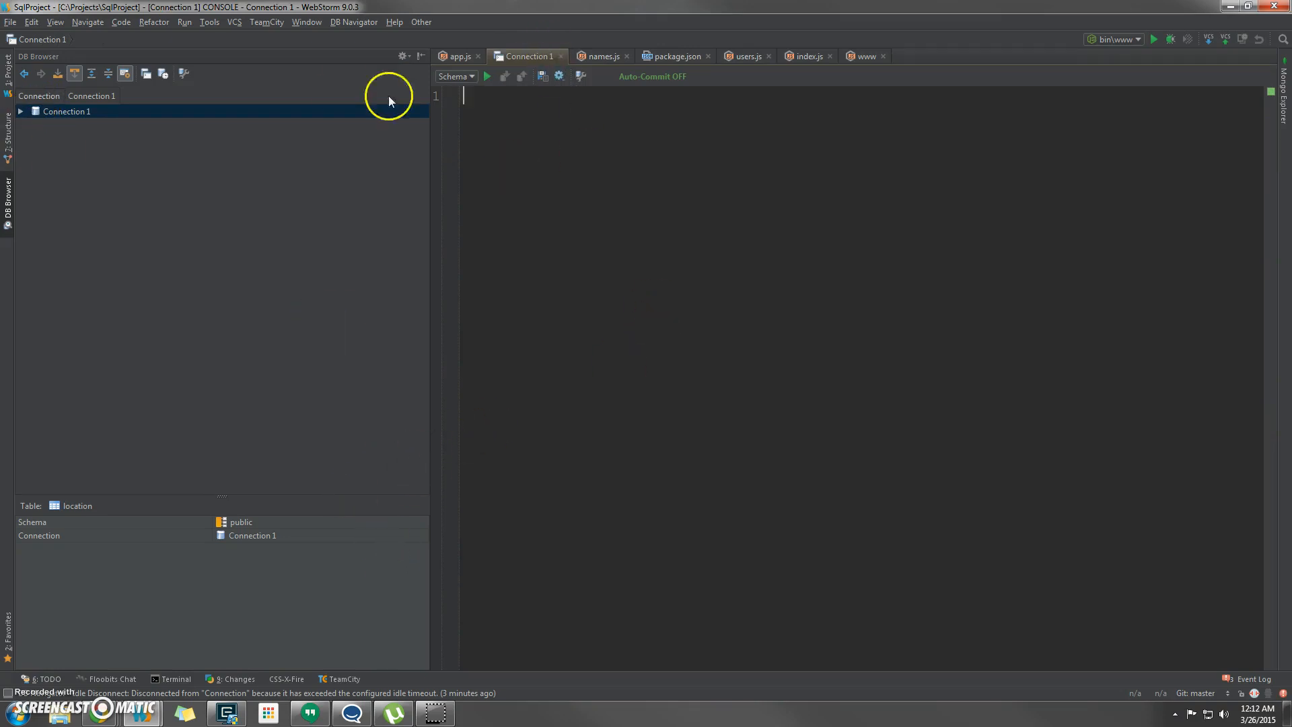
pyautogui.click(473, 77)
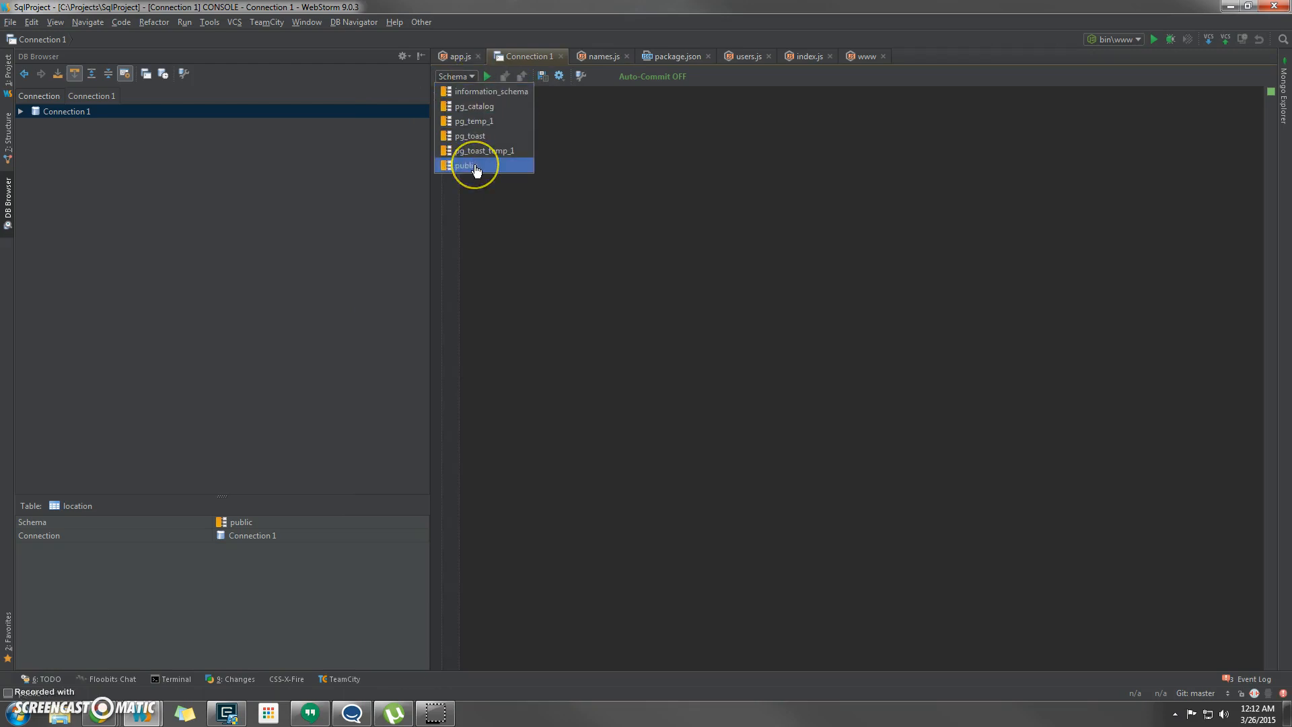
pyautogui.click(476, 167)
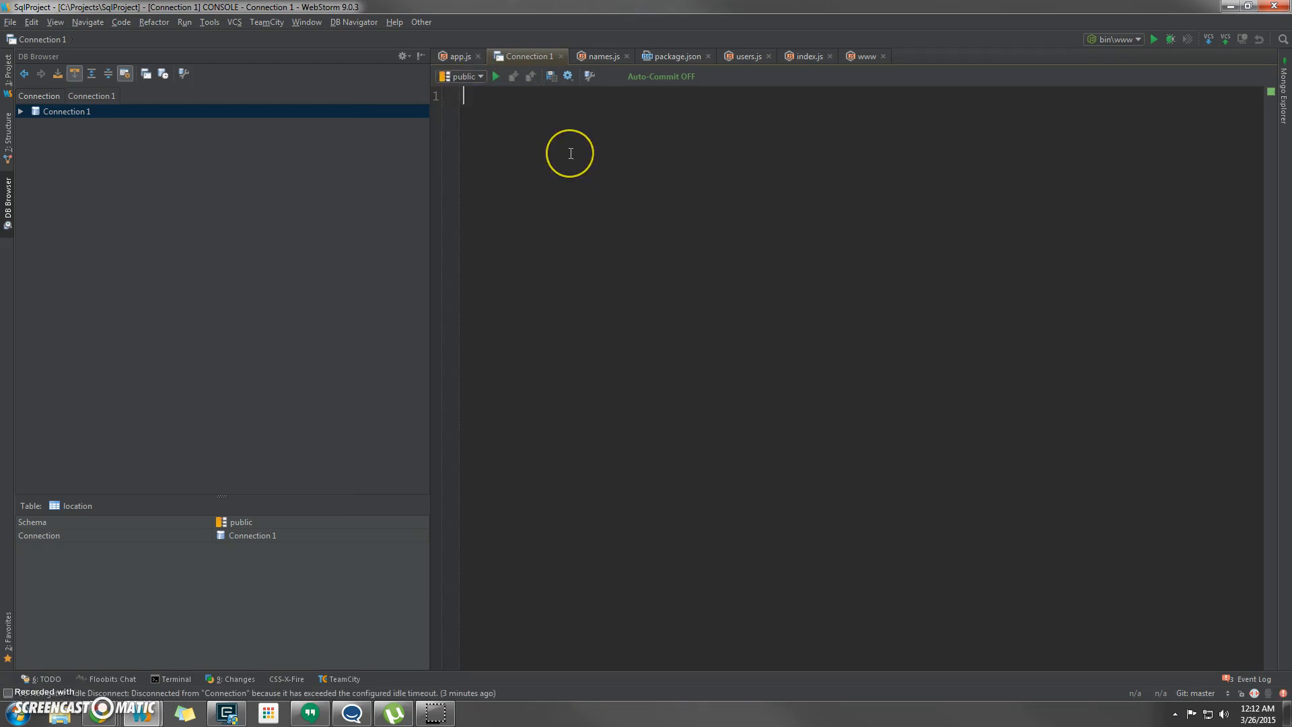
# Write the query "select * from tree" in the Connection 1 console and execute it.
pyautogui.write('sele')
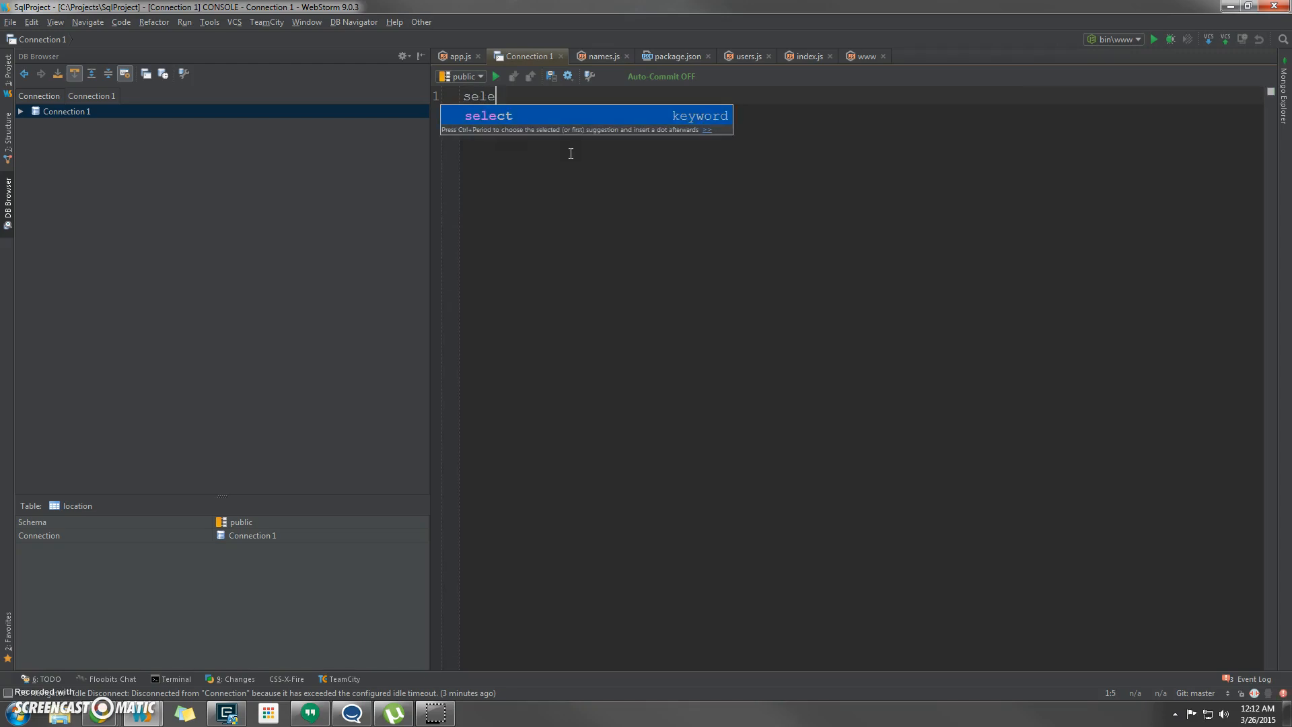
pyautogui.write('ct')
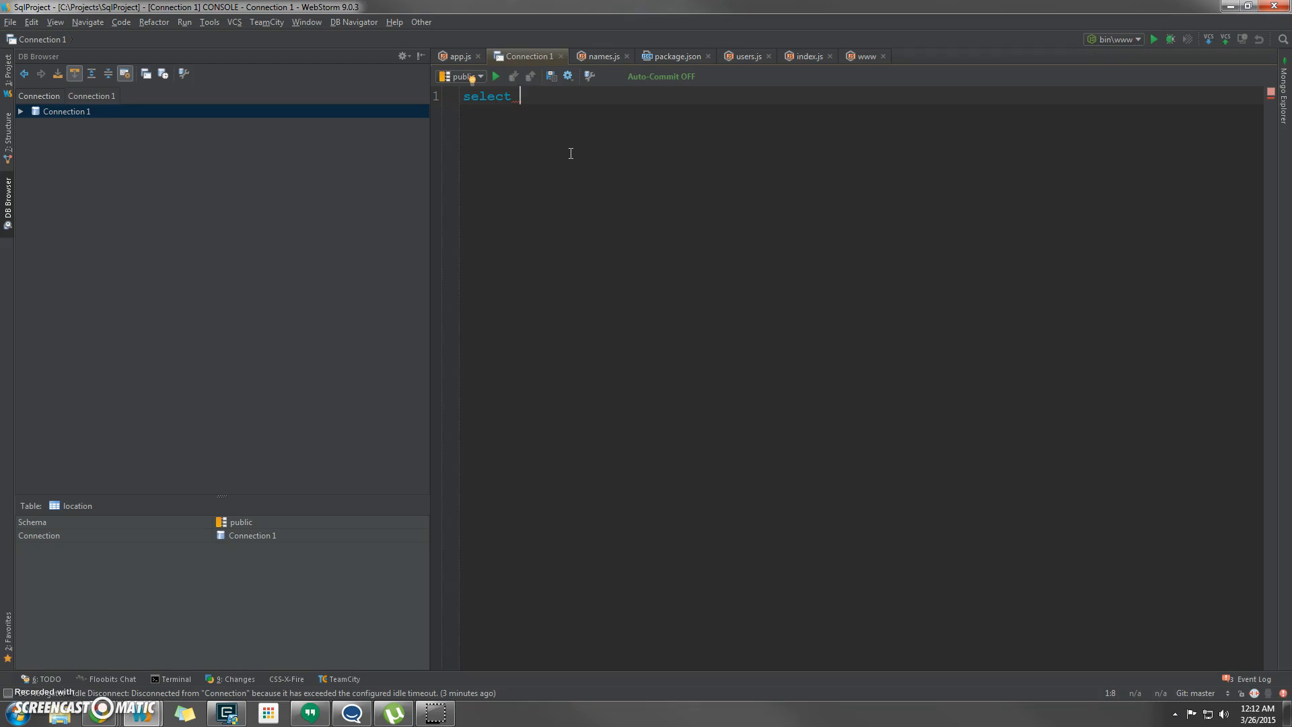
pyautogui.write('* from tree')
pyautogui.press('BackSpace')
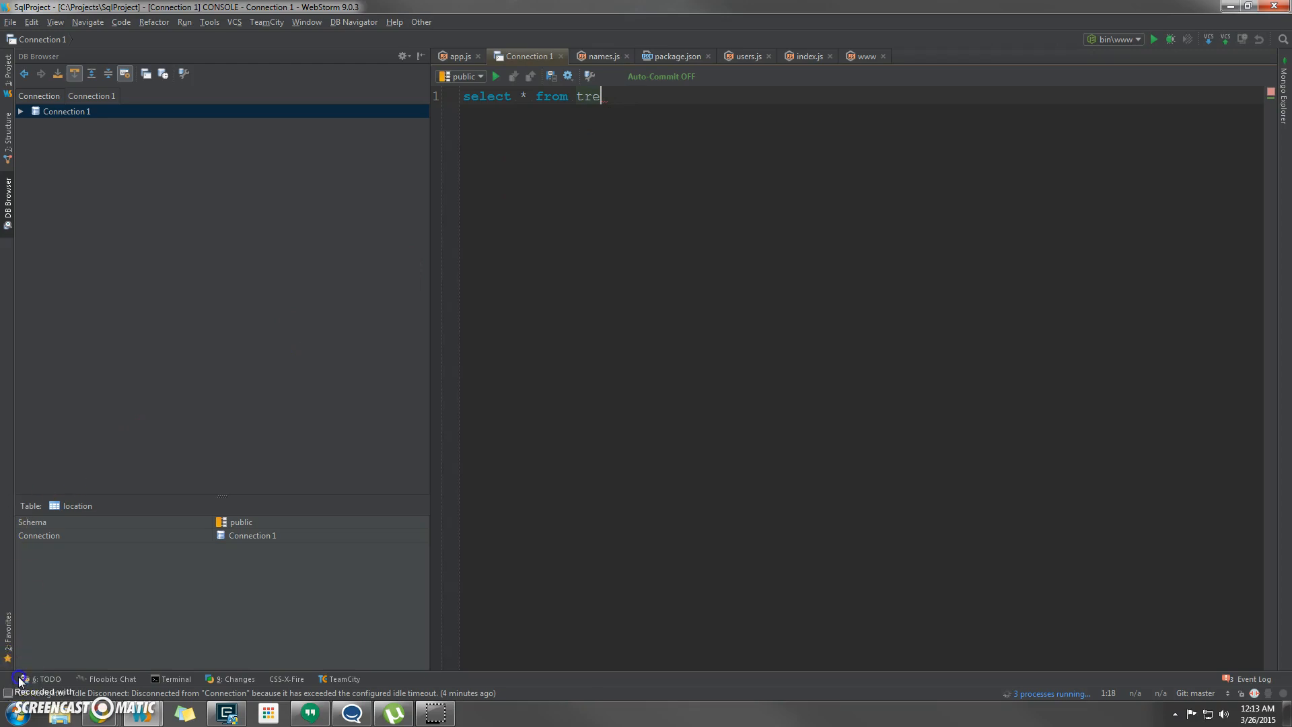
pyautogui.write('e')
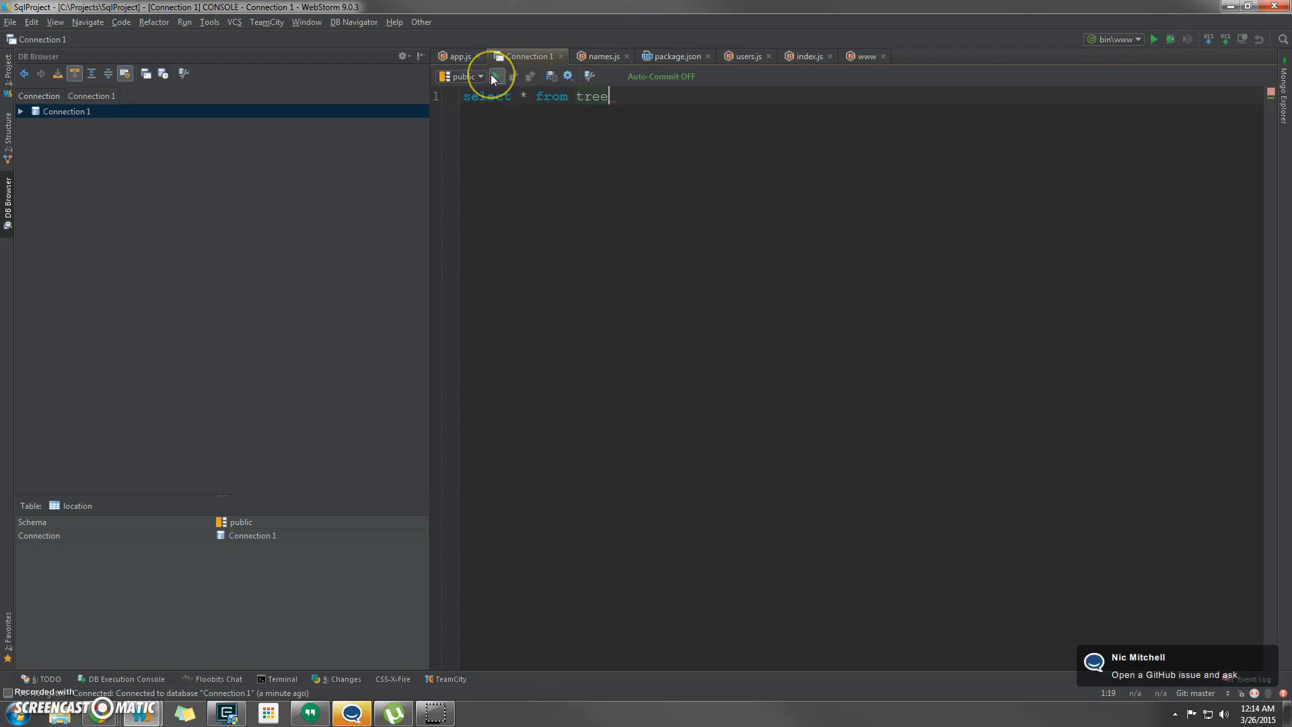
pyautogui.click(495, 77)
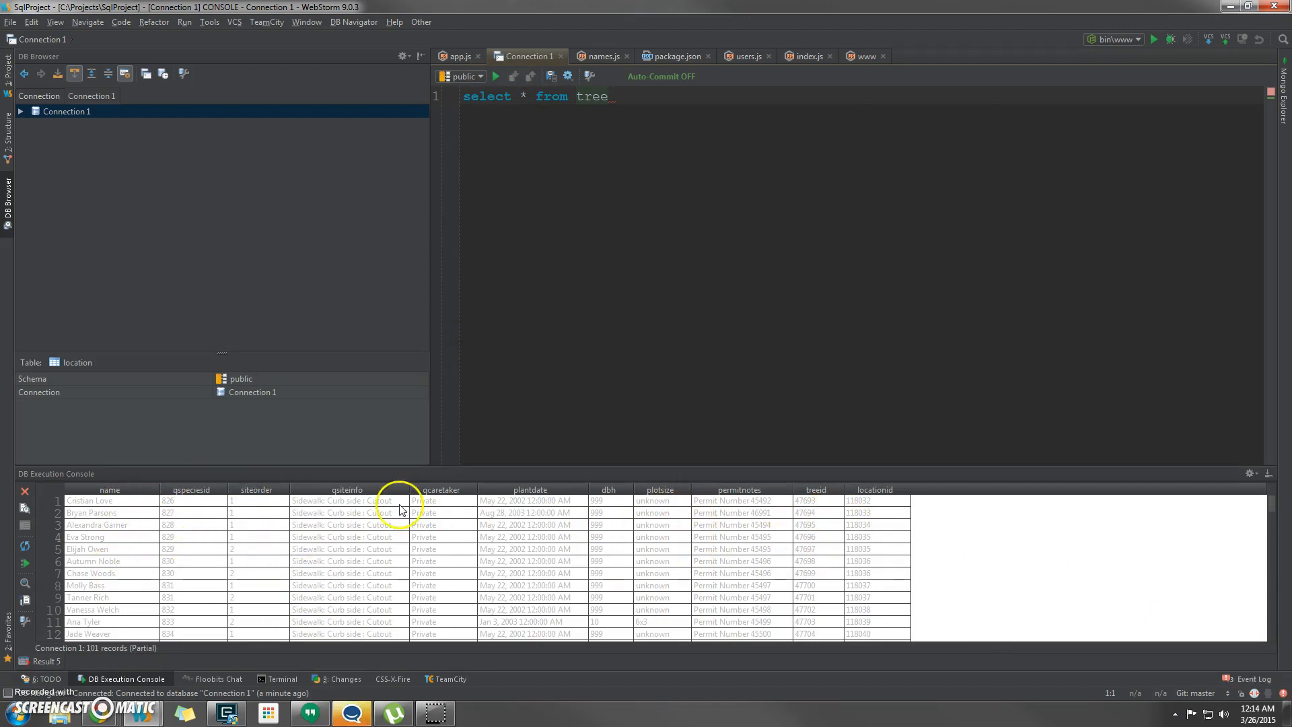
# Look through the query's result rows down to the last record, and hide the execution console.
pyautogui.scroll(-7, 963, 551)
pyautogui.scroll(-20, 964, 551)
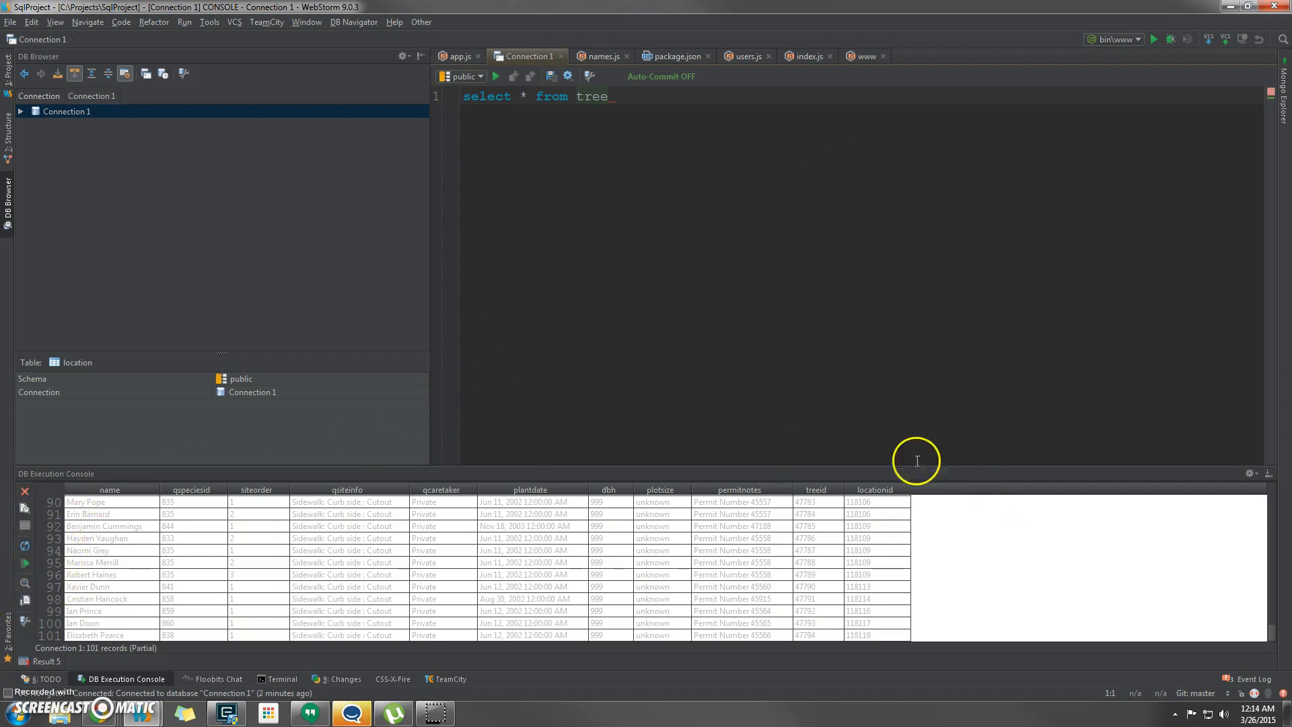
pyautogui.click(1269, 475)
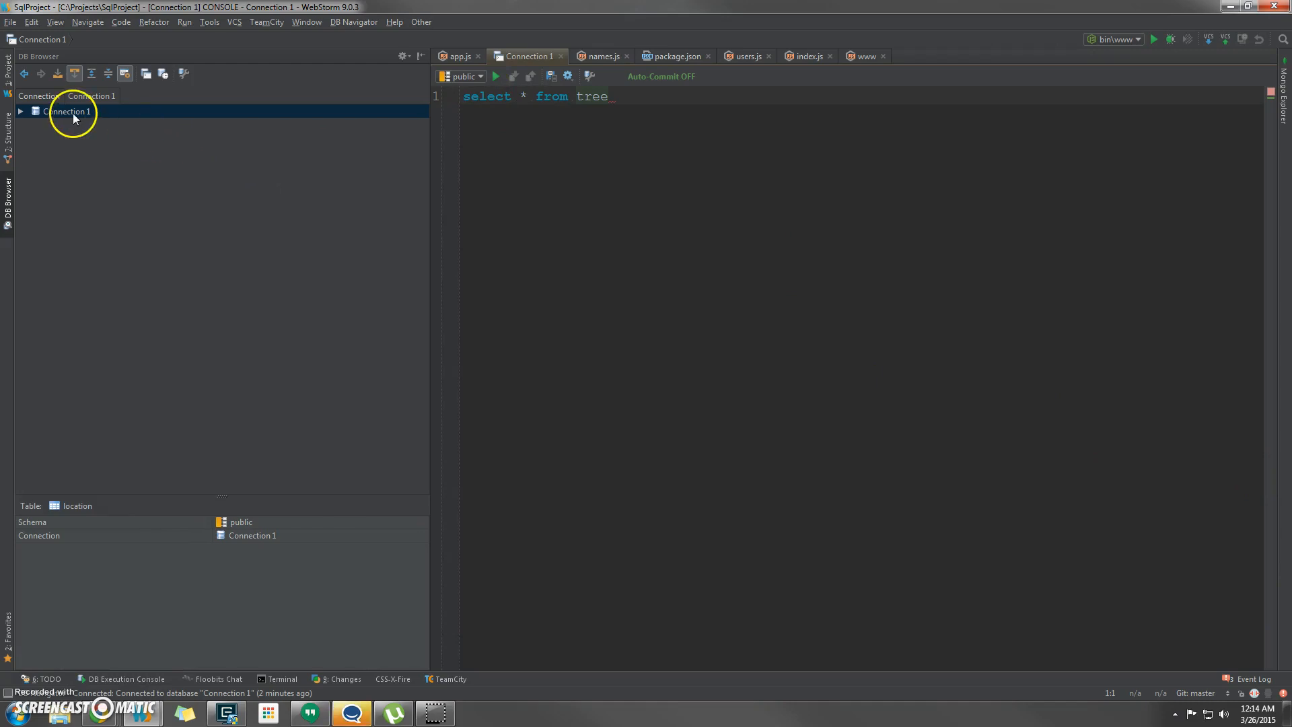
# Expand Connection 1, collapse the location table in the public schema, and open the data of the tree table.
pyautogui.click(20, 112)
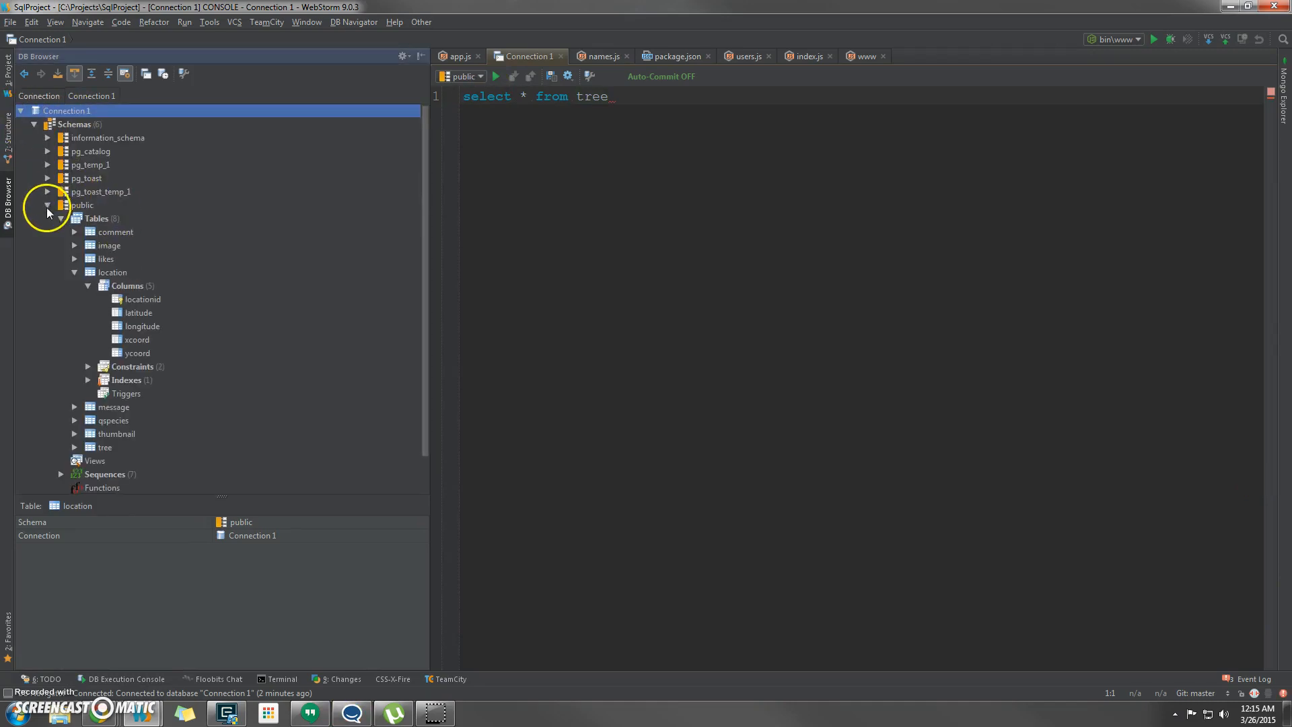
pyautogui.click(60, 222)
pyautogui.click(59, 221)
pyautogui.click(74, 273)
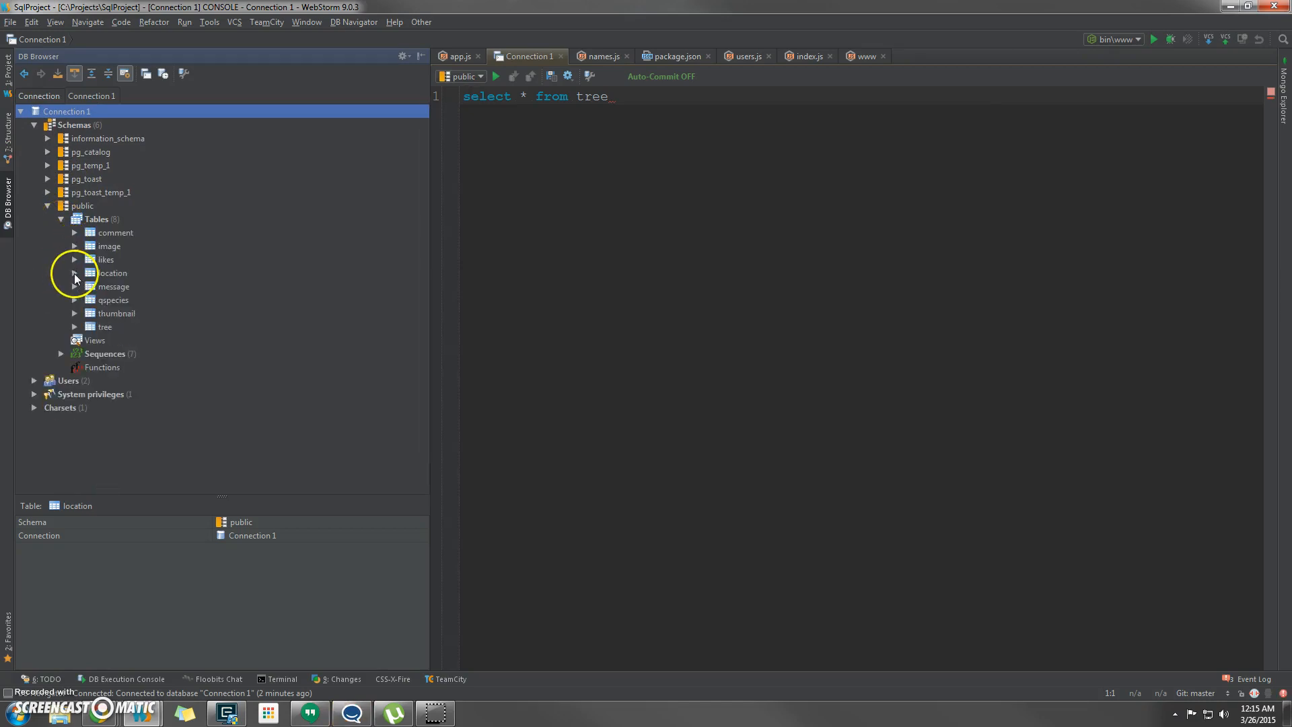
pyautogui.click(102, 328)
pyautogui.doubleClick(103, 329)
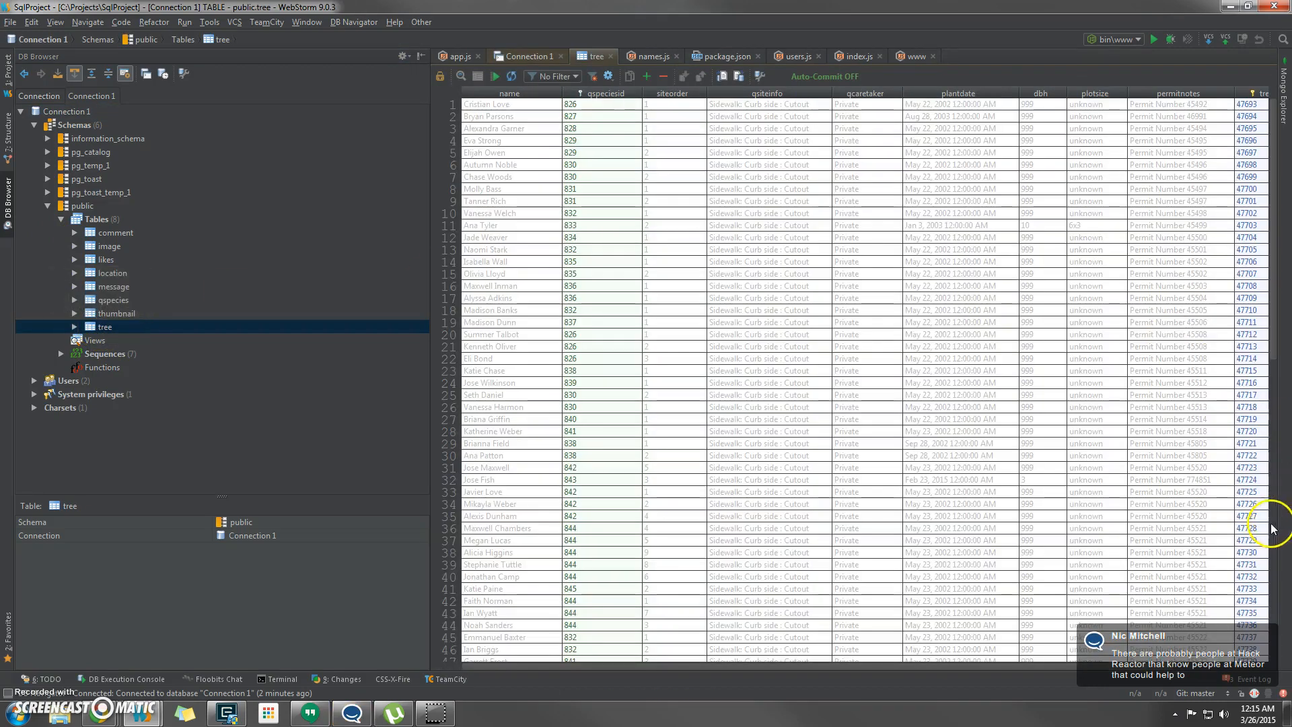
# Look through the tree table's rows down to the last fetched record and return to the first.
pyautogui.click(727, 261)
pyautogui.click(611, 261)
pyautogui.scroll(-8, 774, 225)
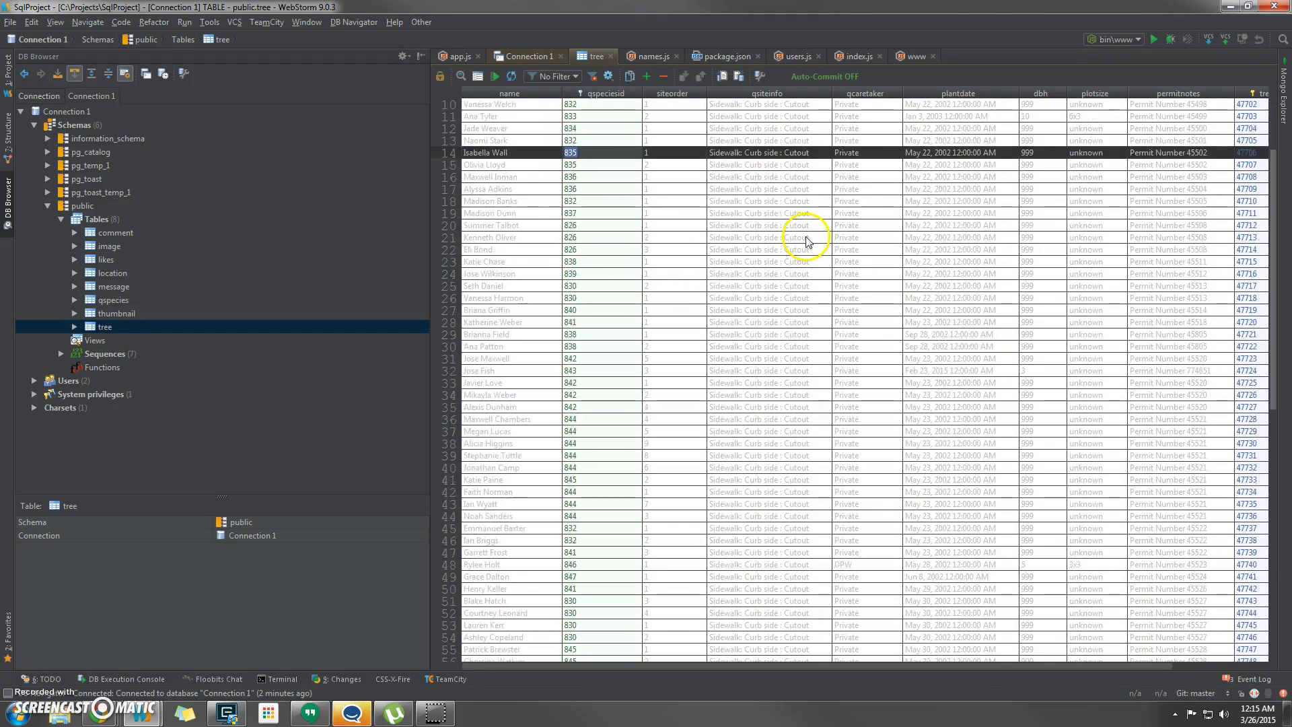
pyautogui.scroll(-10, 838, 269)
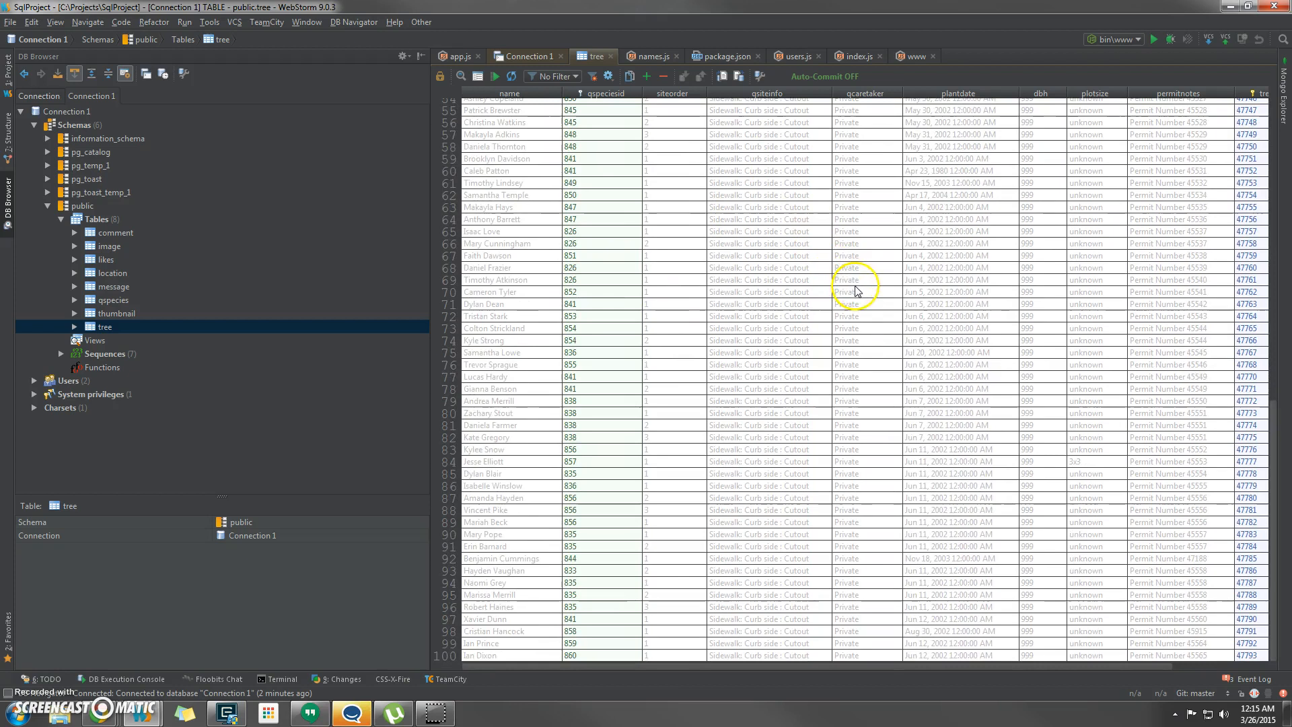
pyautogui.scroll(18, 846, 276)
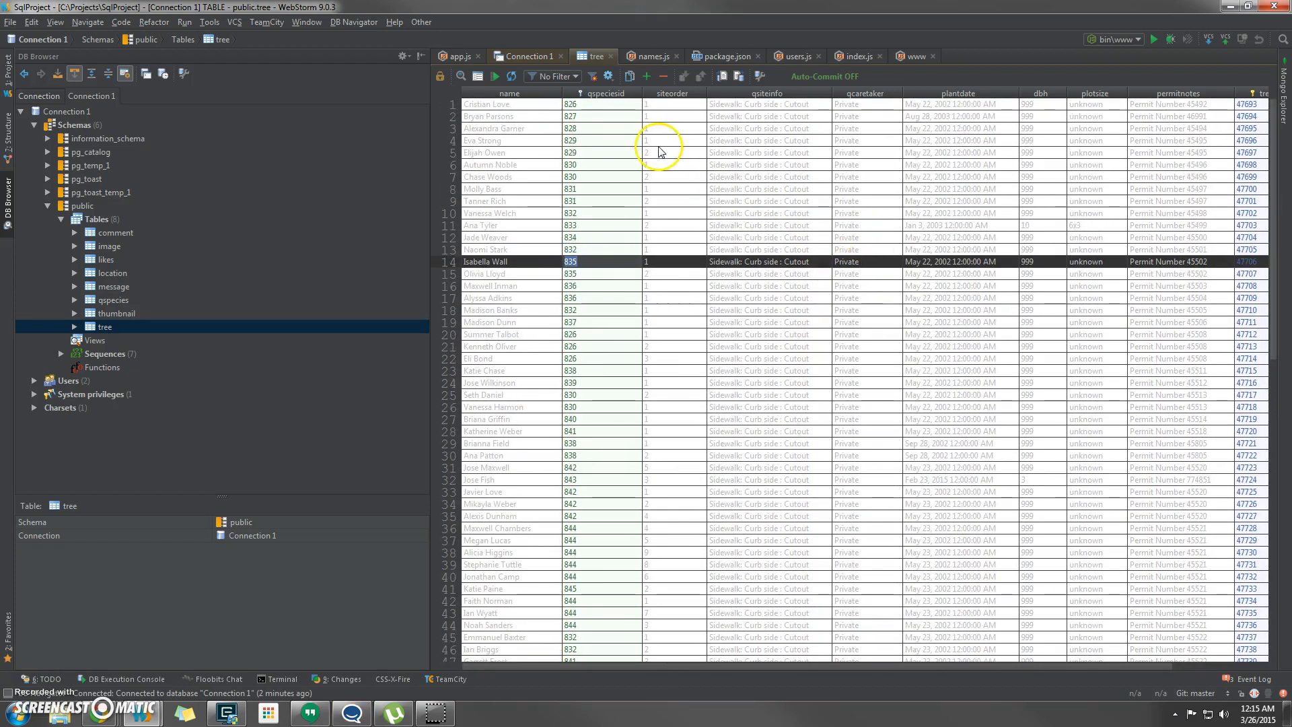
# Set the data editor's fetch block size to 1000 records and save the settings.
pyautogui.click(761, 76)
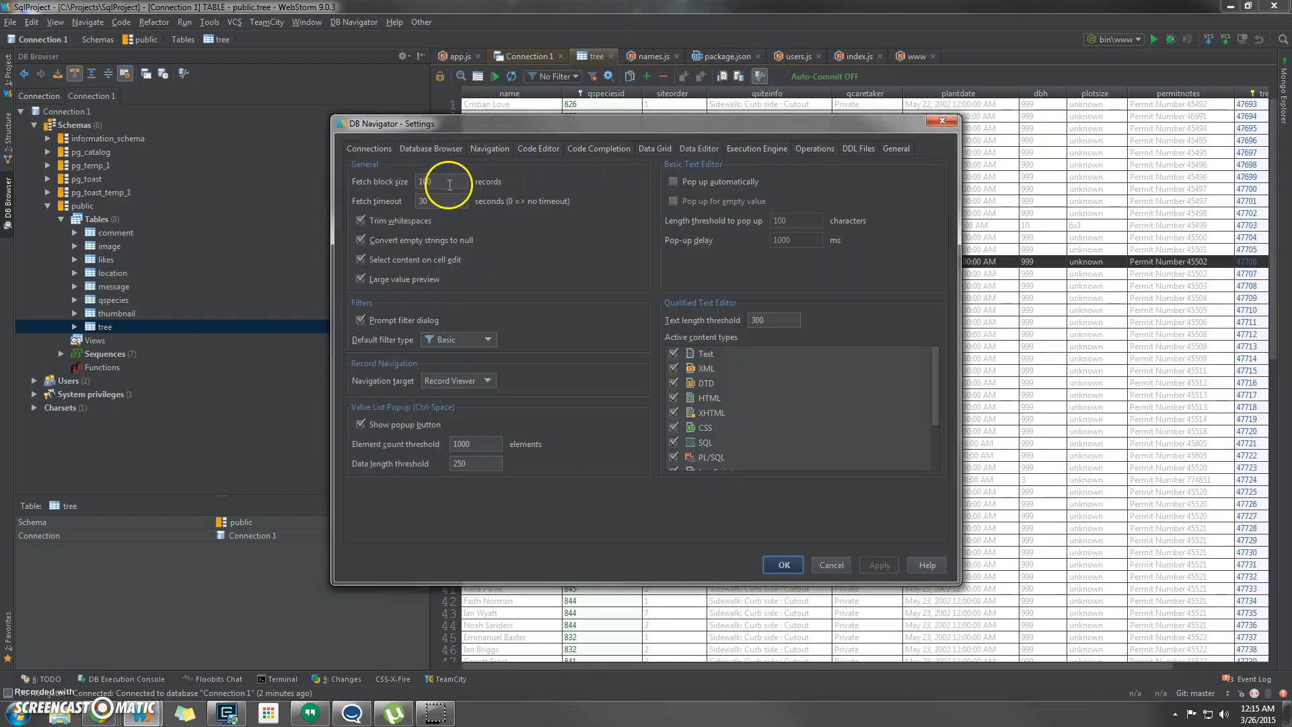
pyautogui.doubleClick(449, 181)
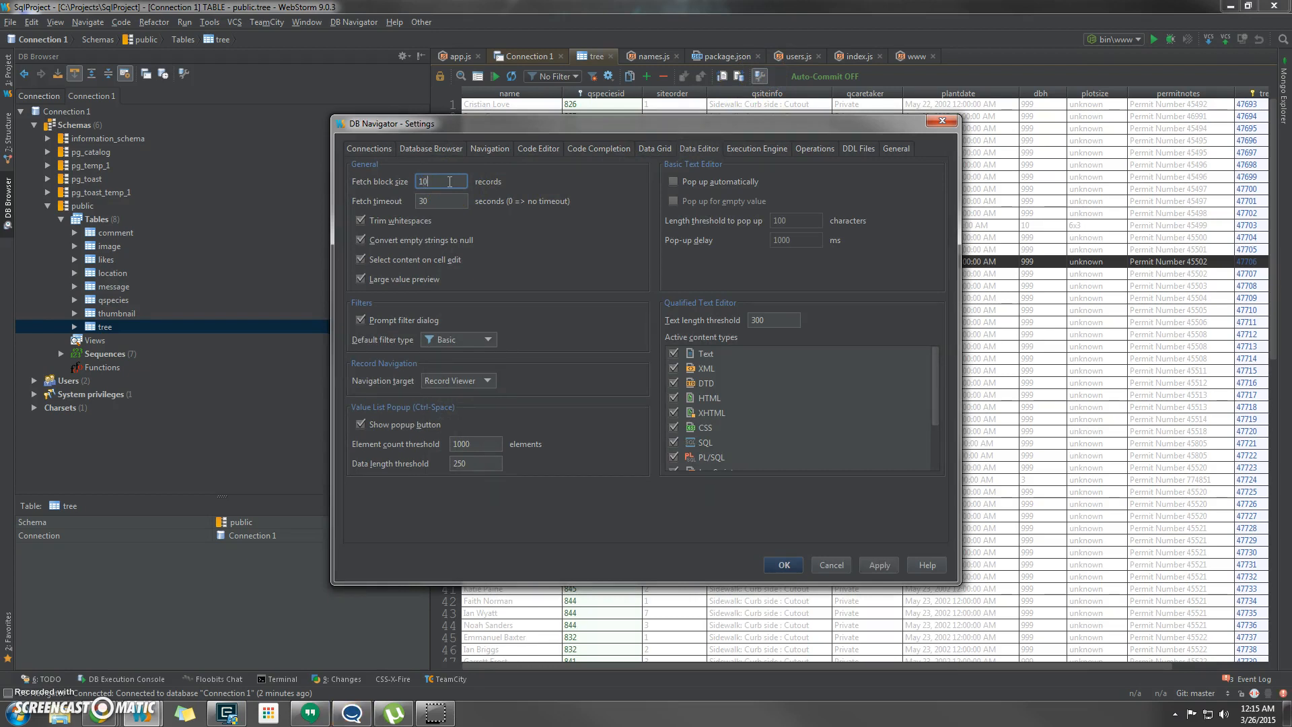
pyautogui.write('1000')
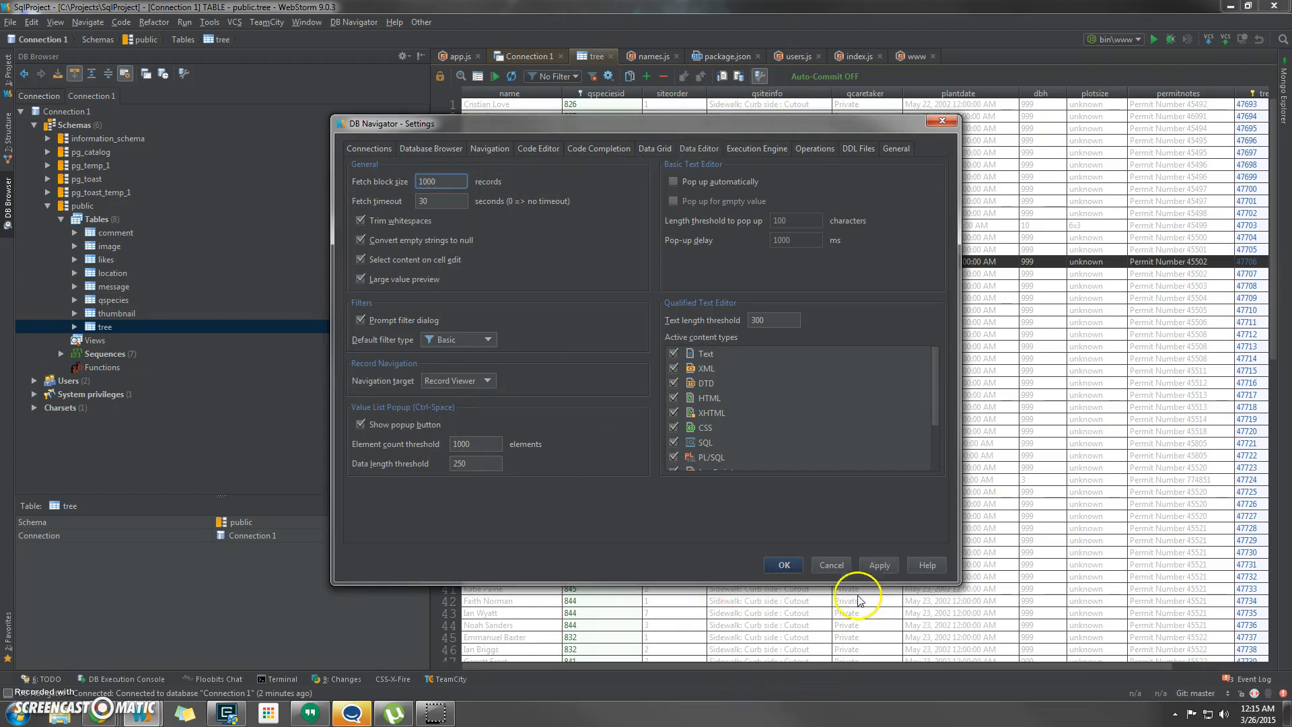
pyautogui.click(879, 564)
pyautogui.click(785, 565)
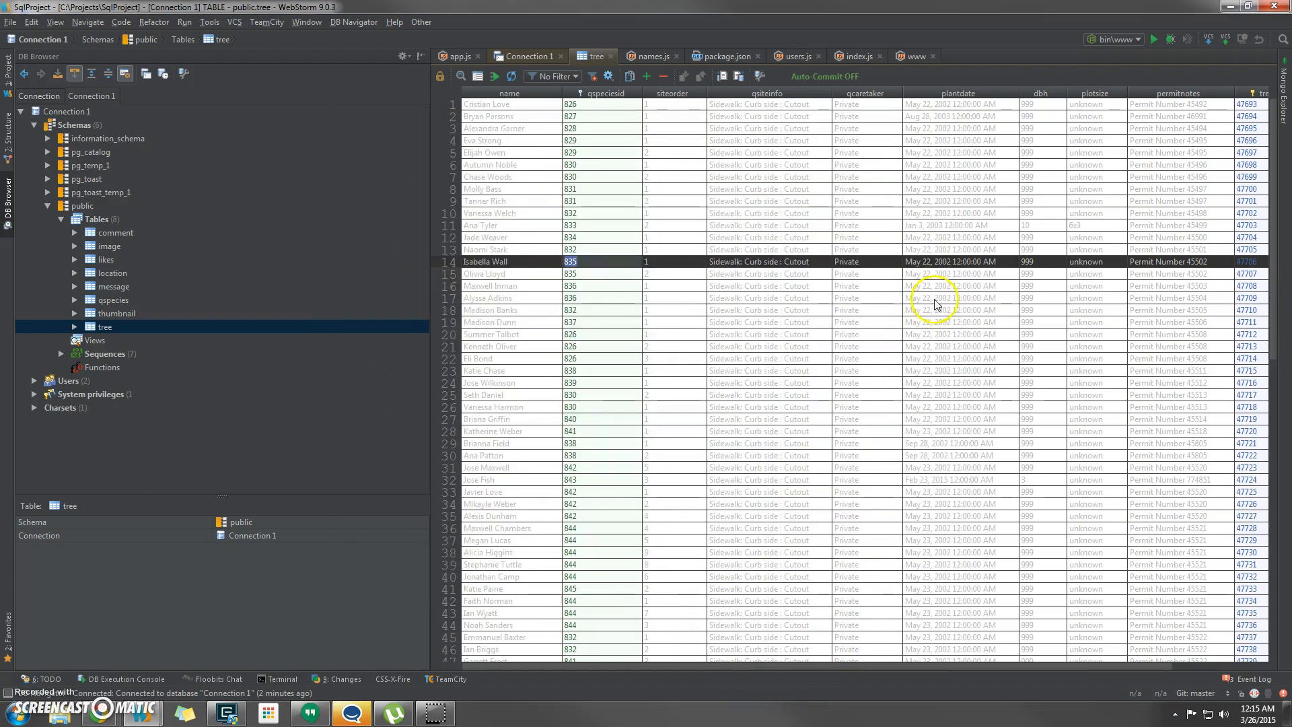
# Reload the tree table's data and look through the fetched records.
pyautogui.click(511, 78)
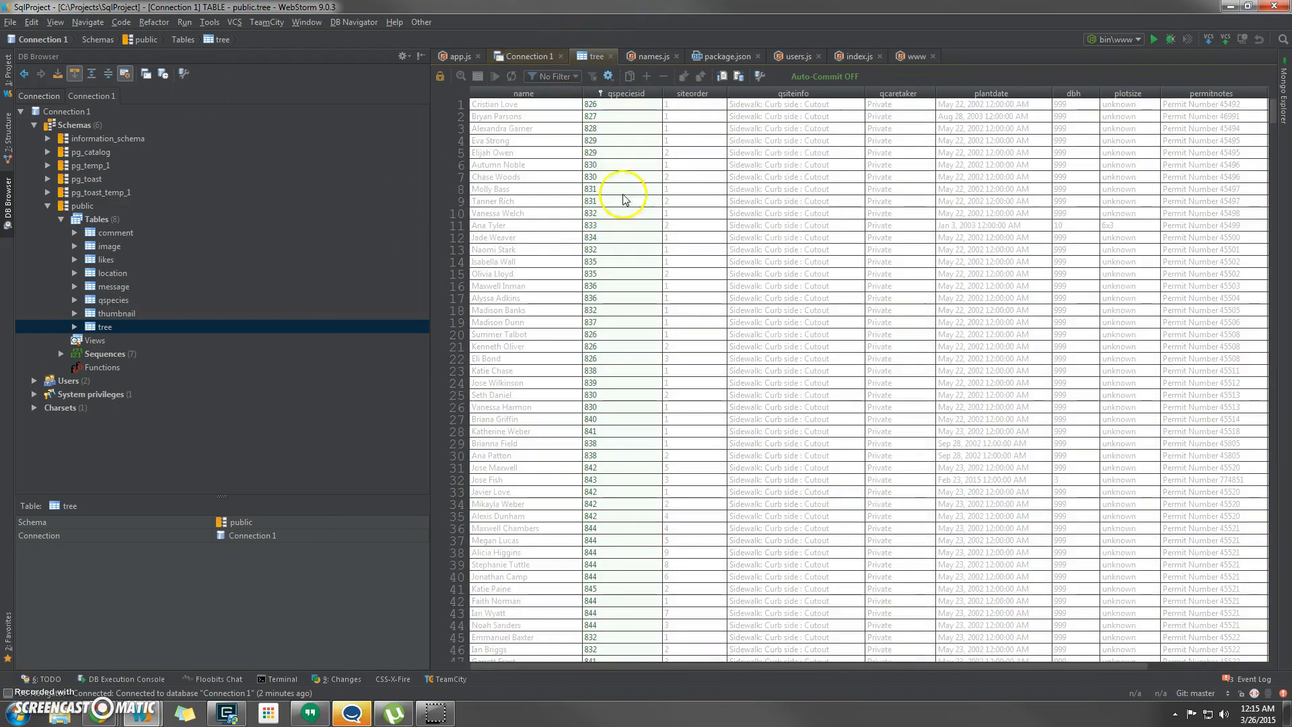
pyautogui.scroll(-1, 837, 400)
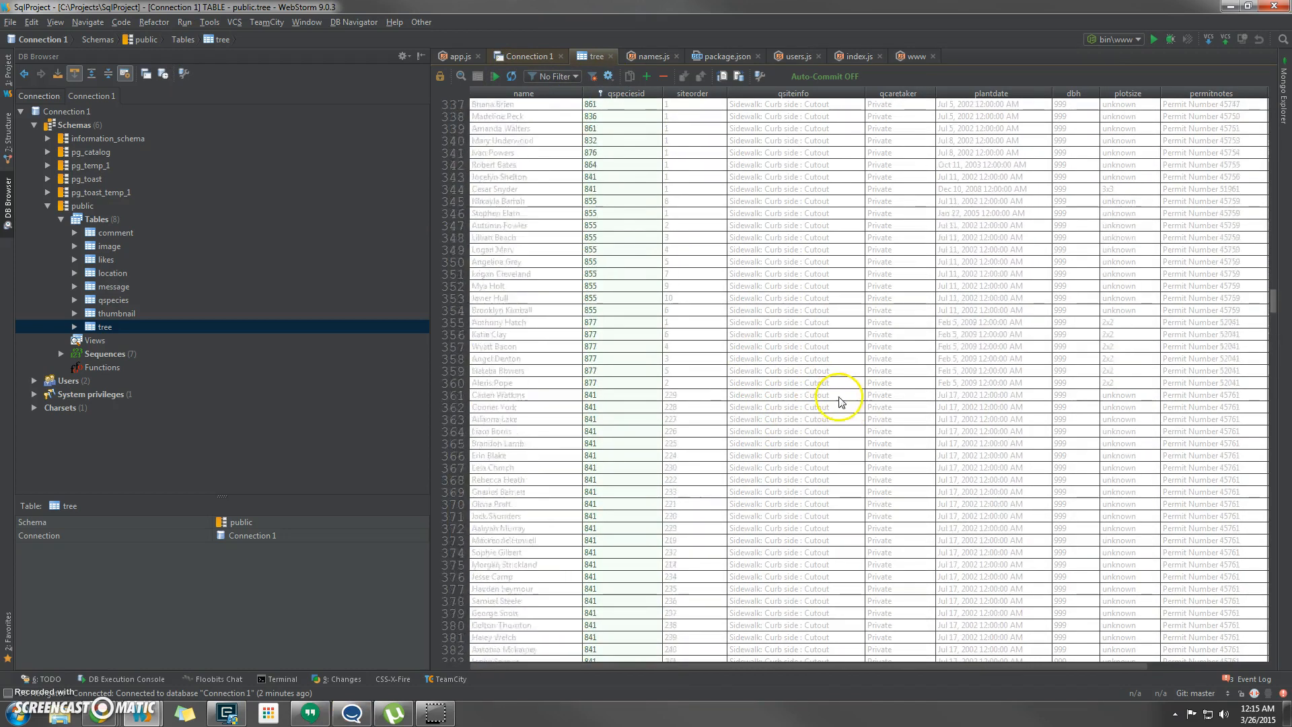
pyautogui.scroll(20, 879, 404)
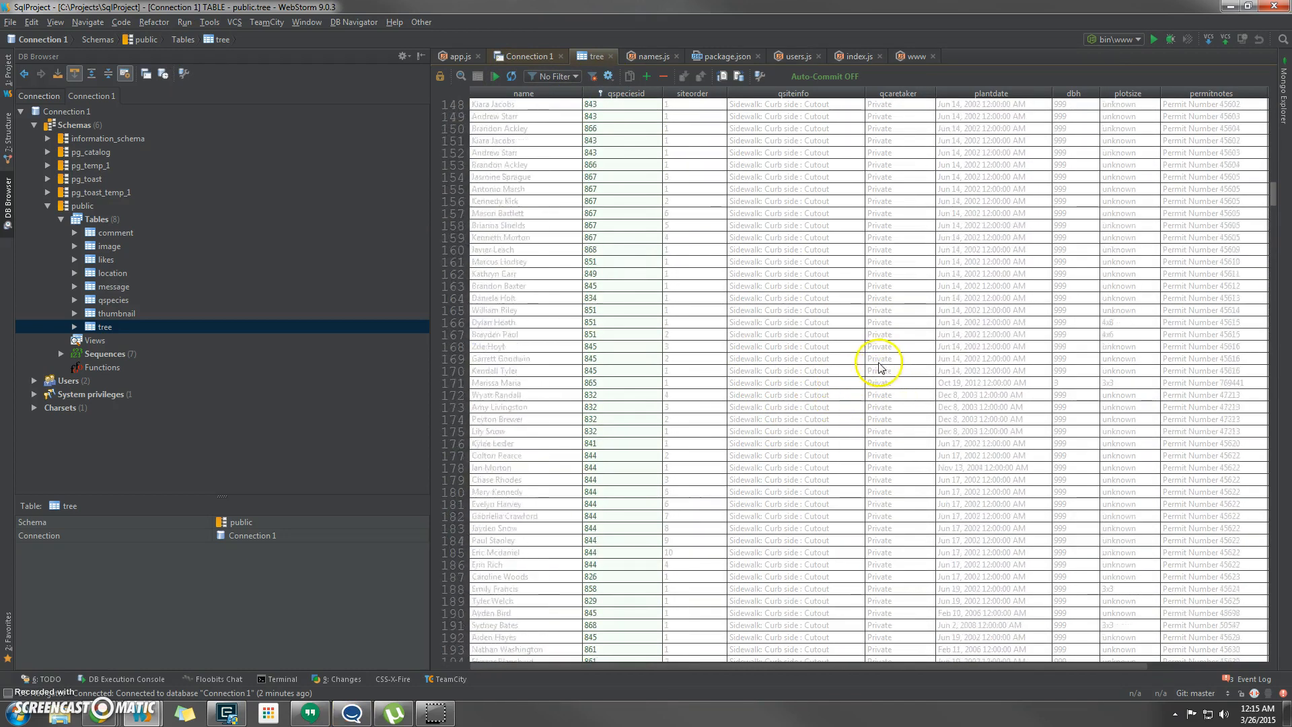
pyautogui.scroll(19, 903, 326)
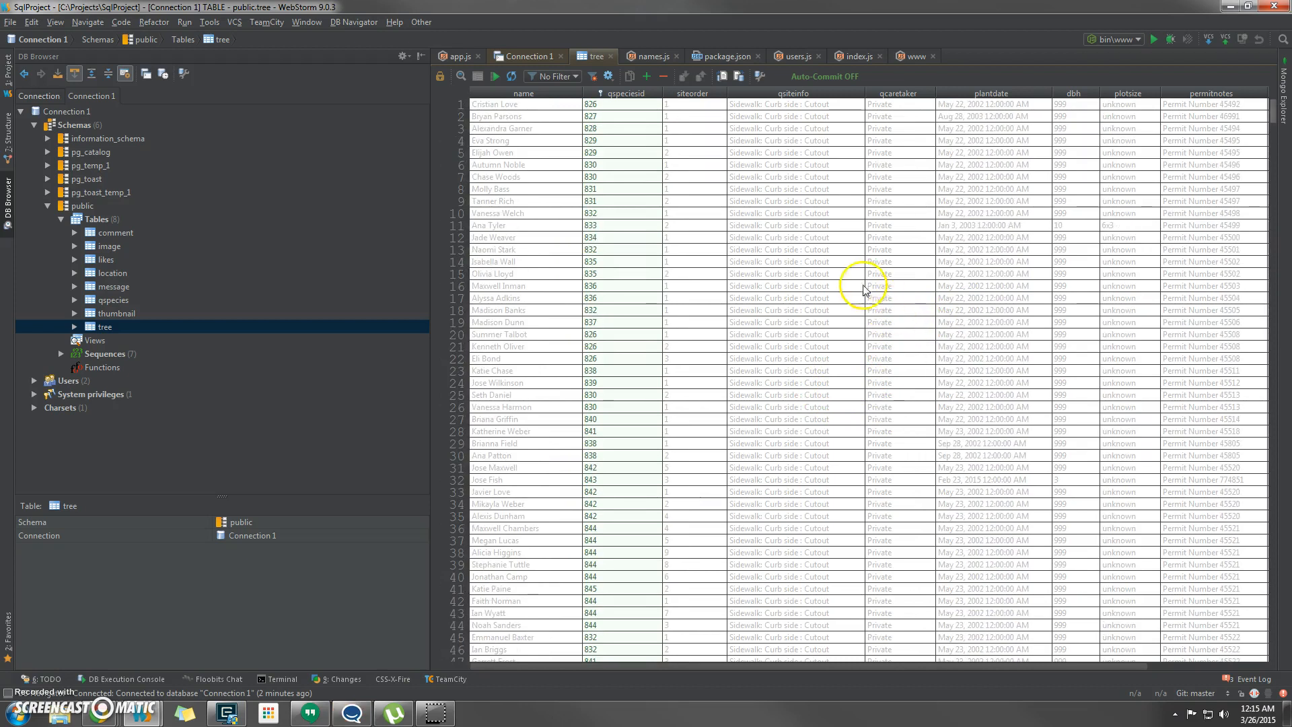
# Add an "s" to the end of the name in the tree table's first record and select that record.
pyautogui.click(530, 106)
pyautogui.doubleClick(531, 107)
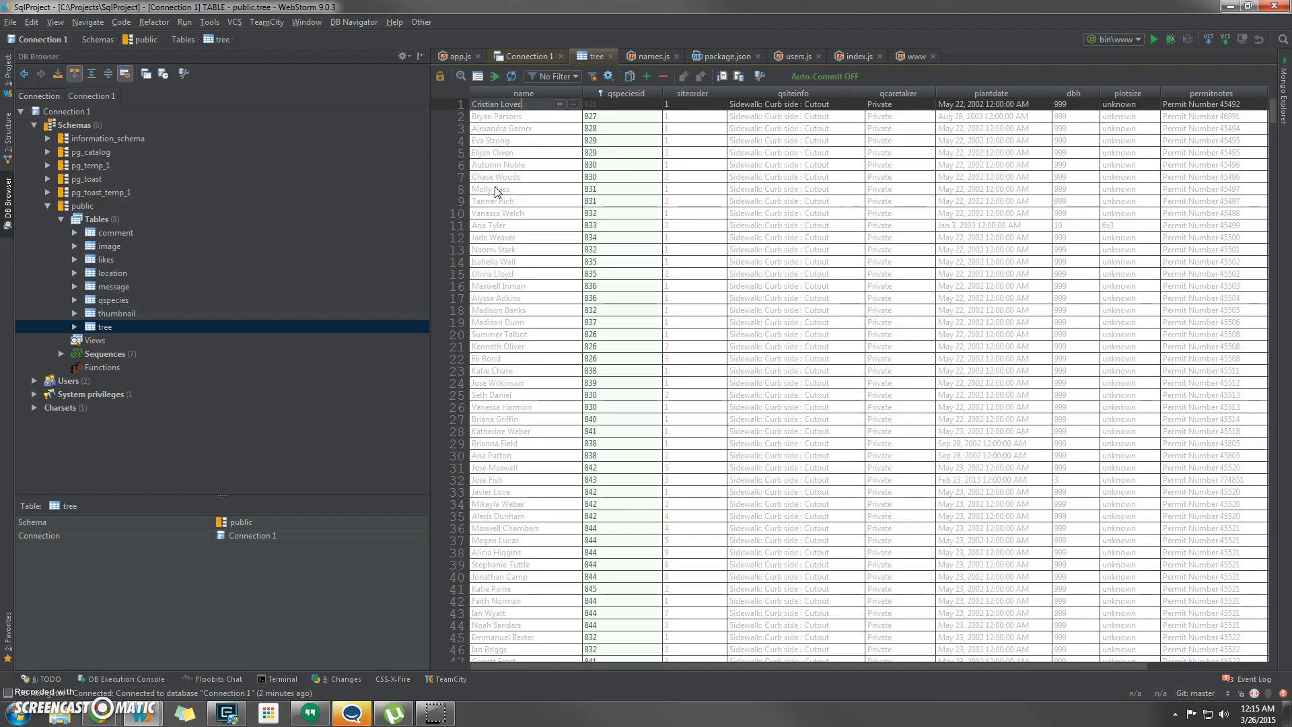
pyautogui.click(730, 237)
pyautogui.doubleClick(557, 141)
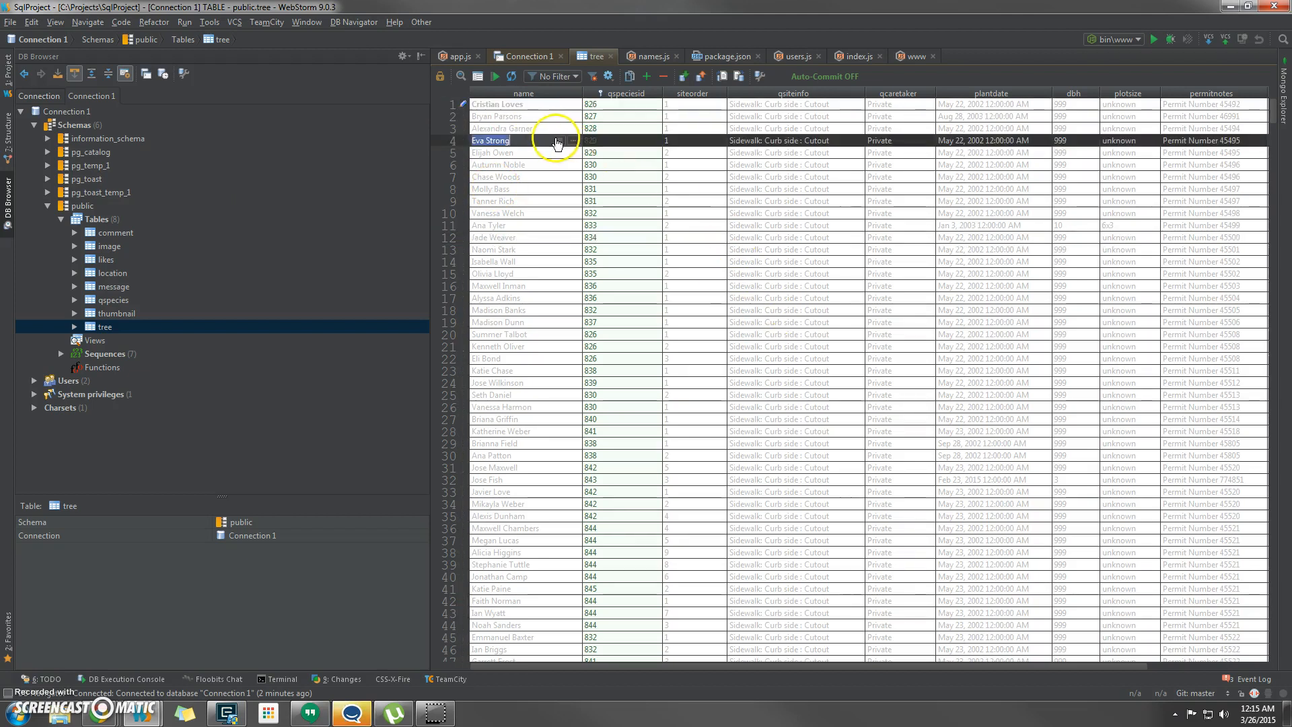
pyautogui.click(462, 105)
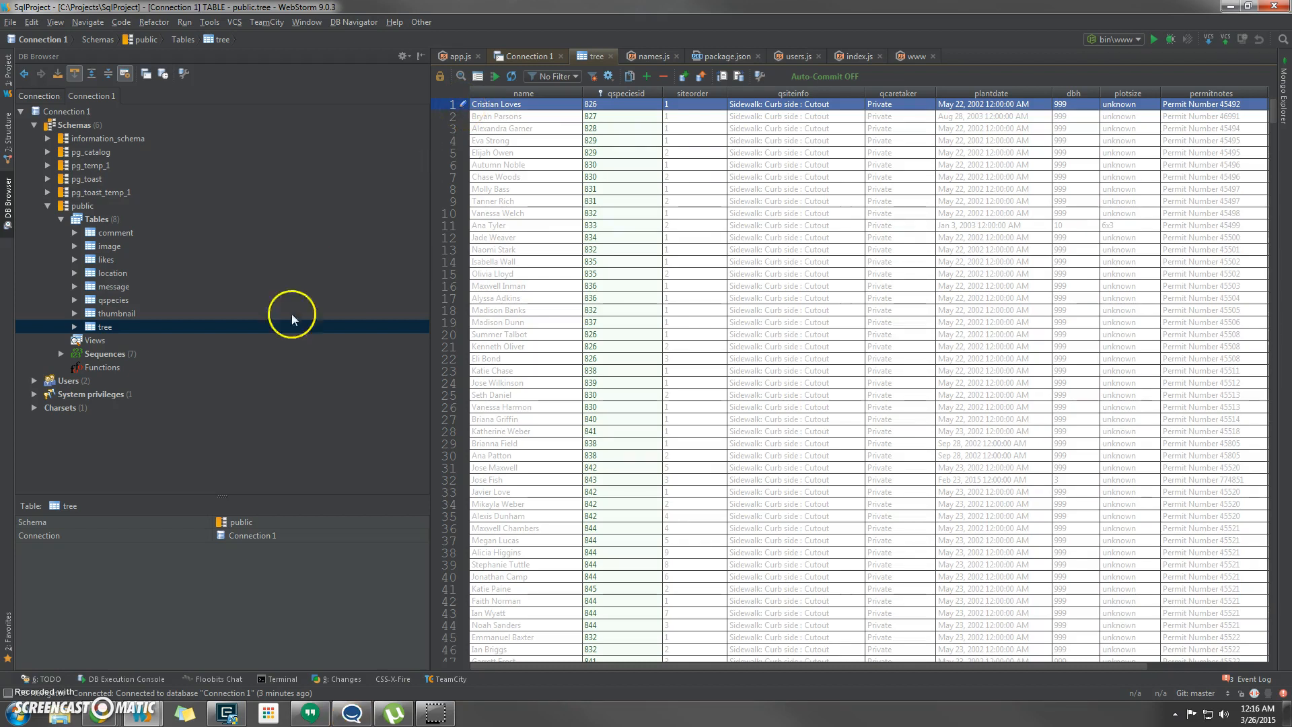
# Roll back the uncommitted change to the tree table and check the connection's auto-commit status.
pyautogui.click(701, 77)
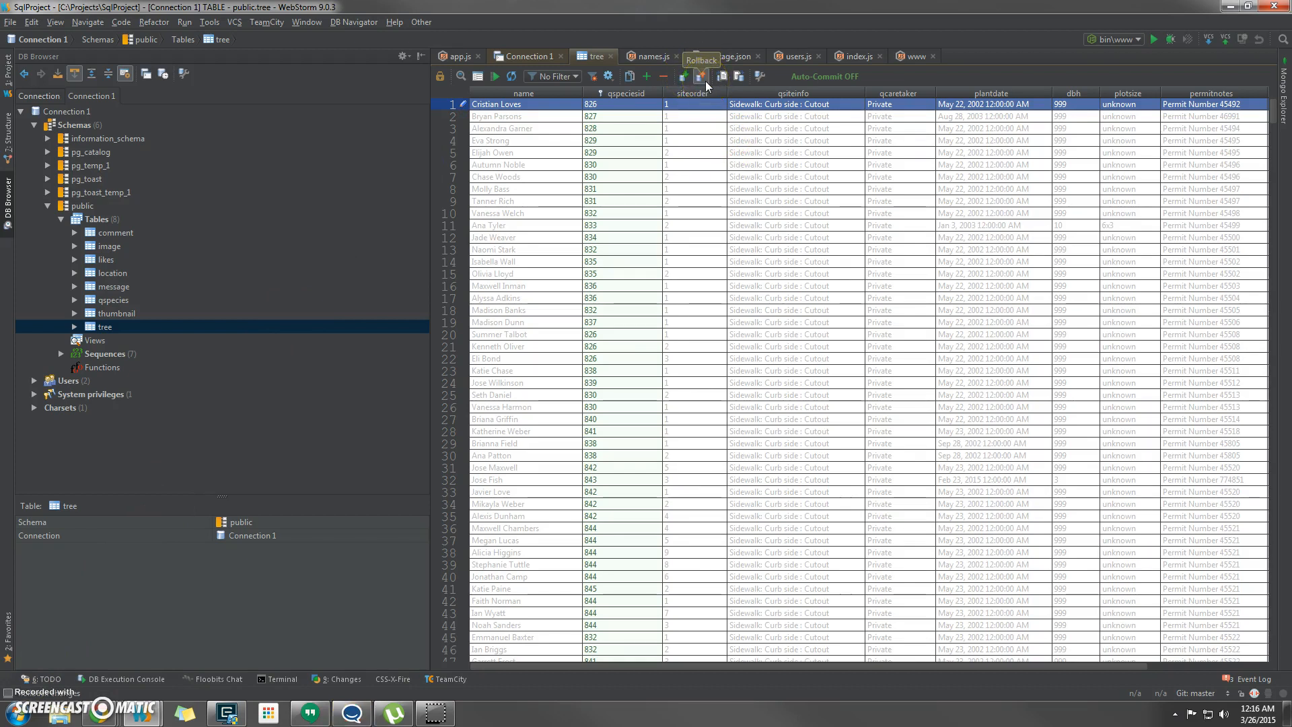
pyautogui.click(702, 80)
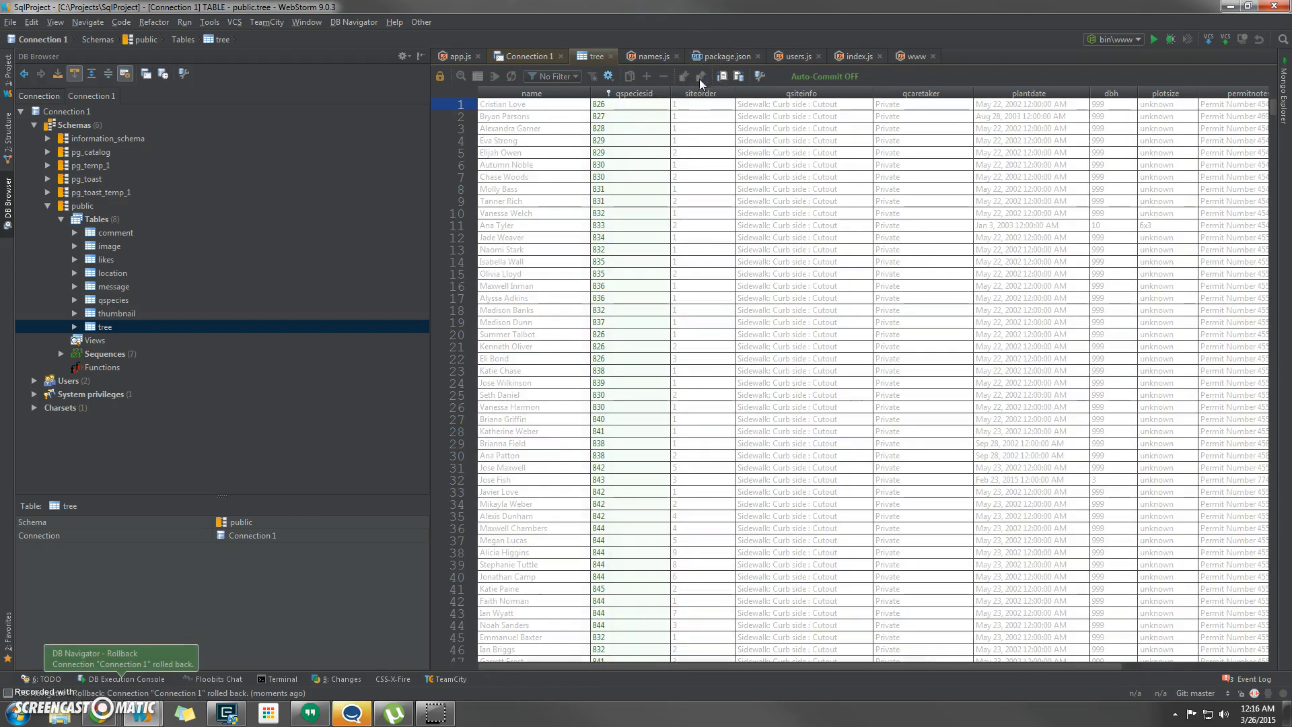
pyautogui.click(813, 84)
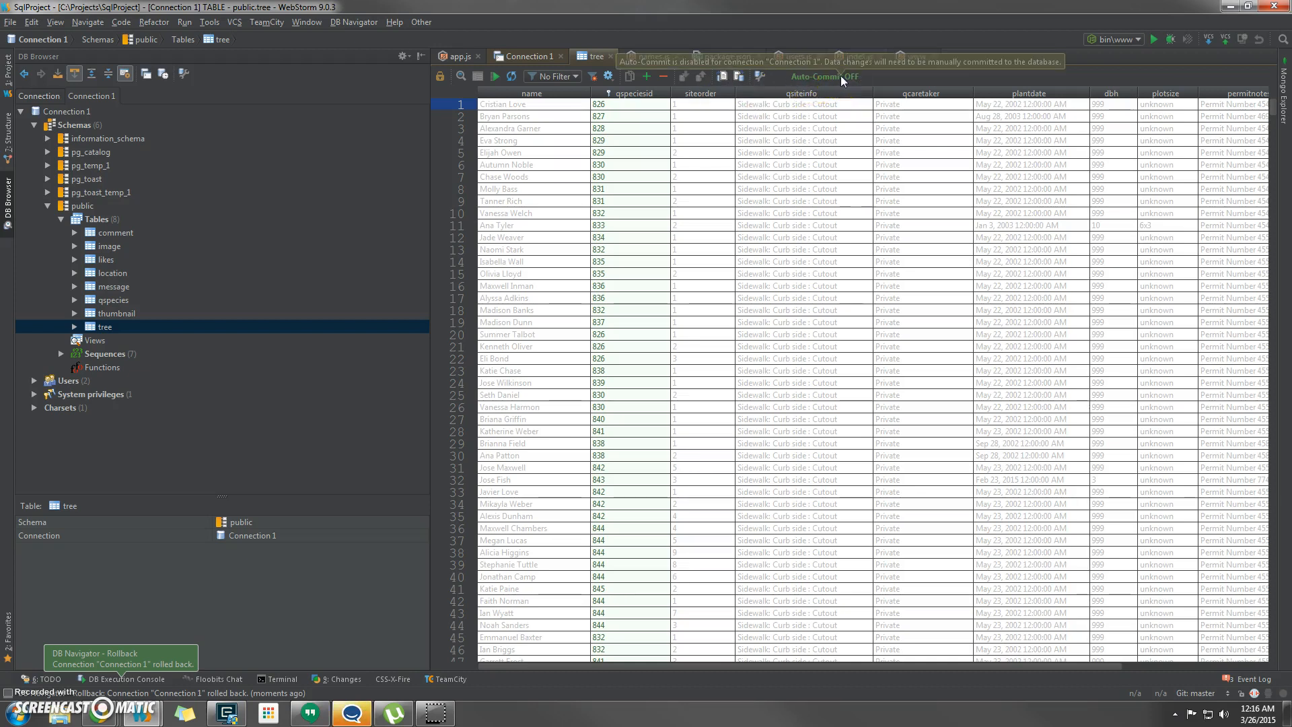
pyautogui.click(773, 152)
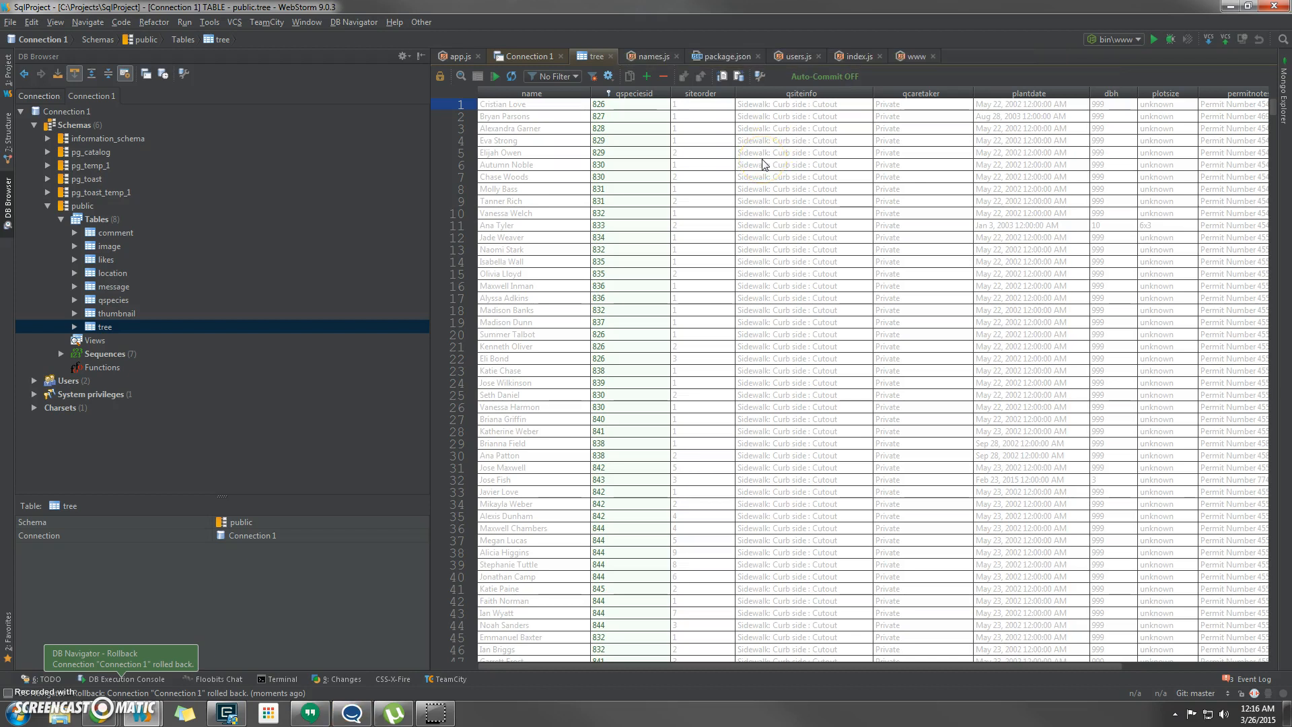
# Open the data filter management for the tree table and leave it without adding a filter.
pyautogui.click(558, 76)
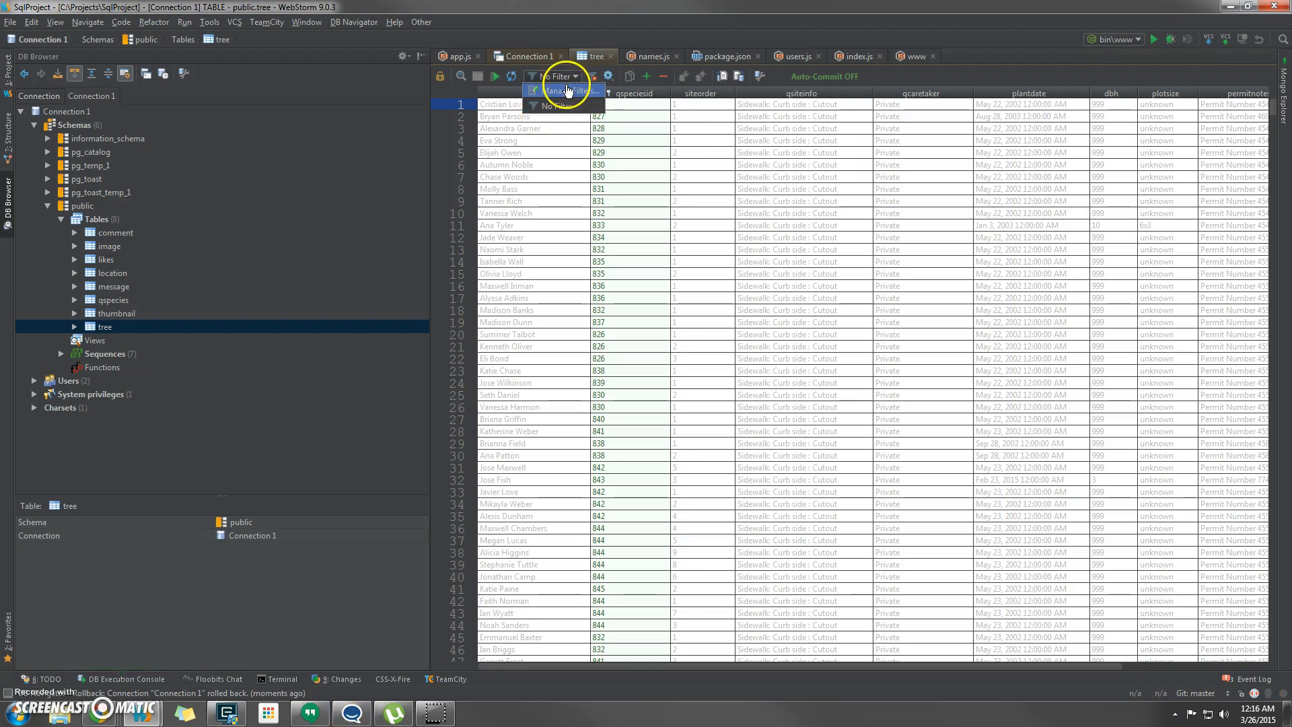
pyautogui.click(567, 90)
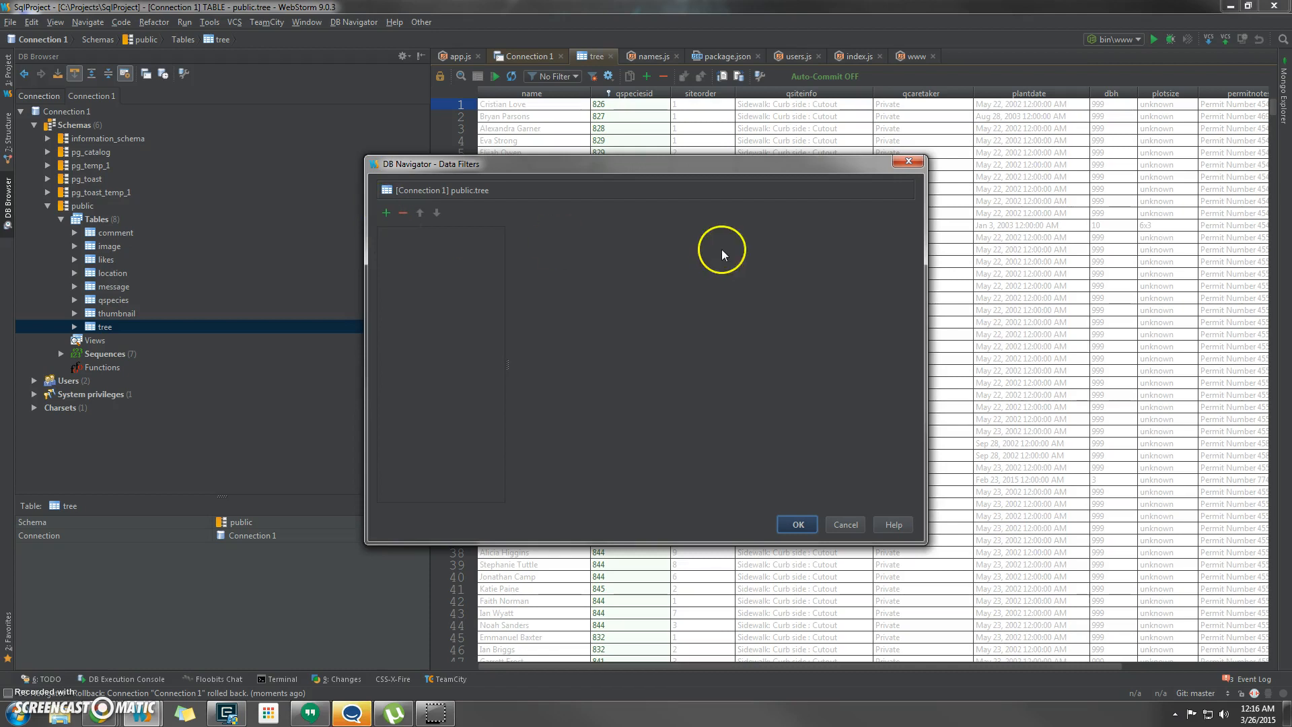
pyautogui.click(845, 526)
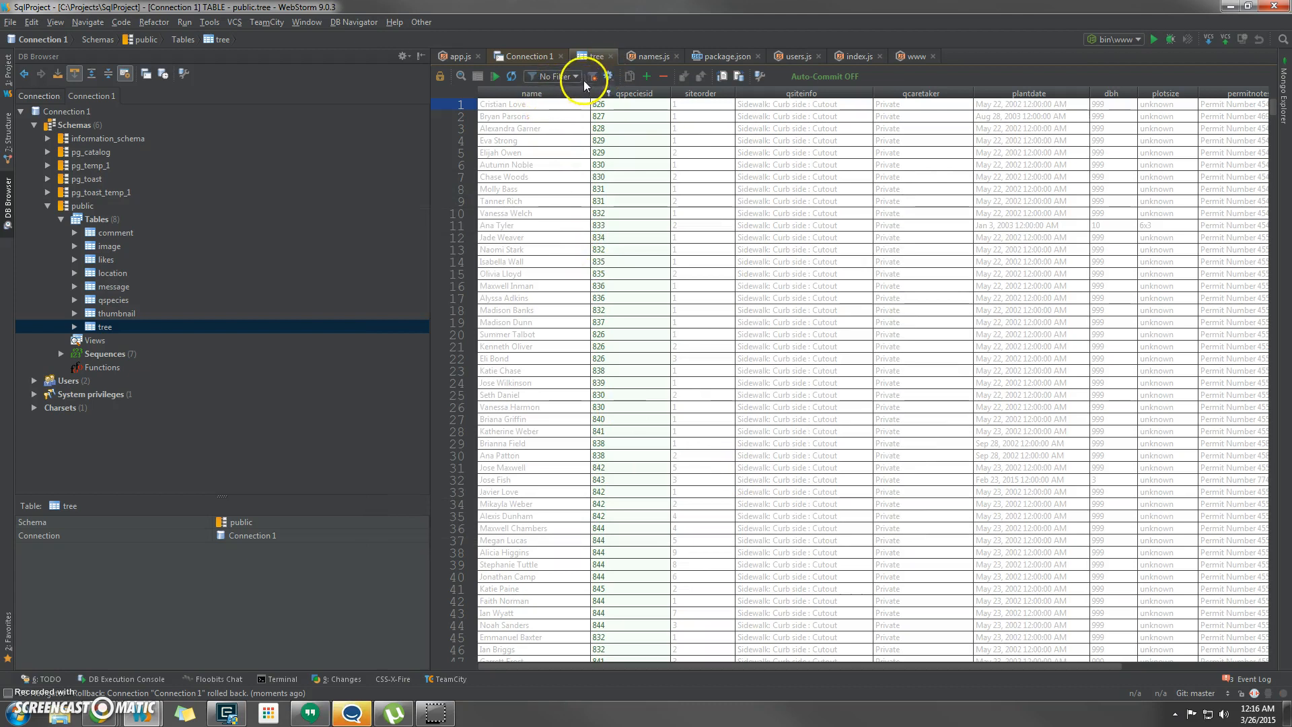
# Fetch the next 1000 records of the tree table and look through the newly loaded rows.
pyautogui.click(496, 79)
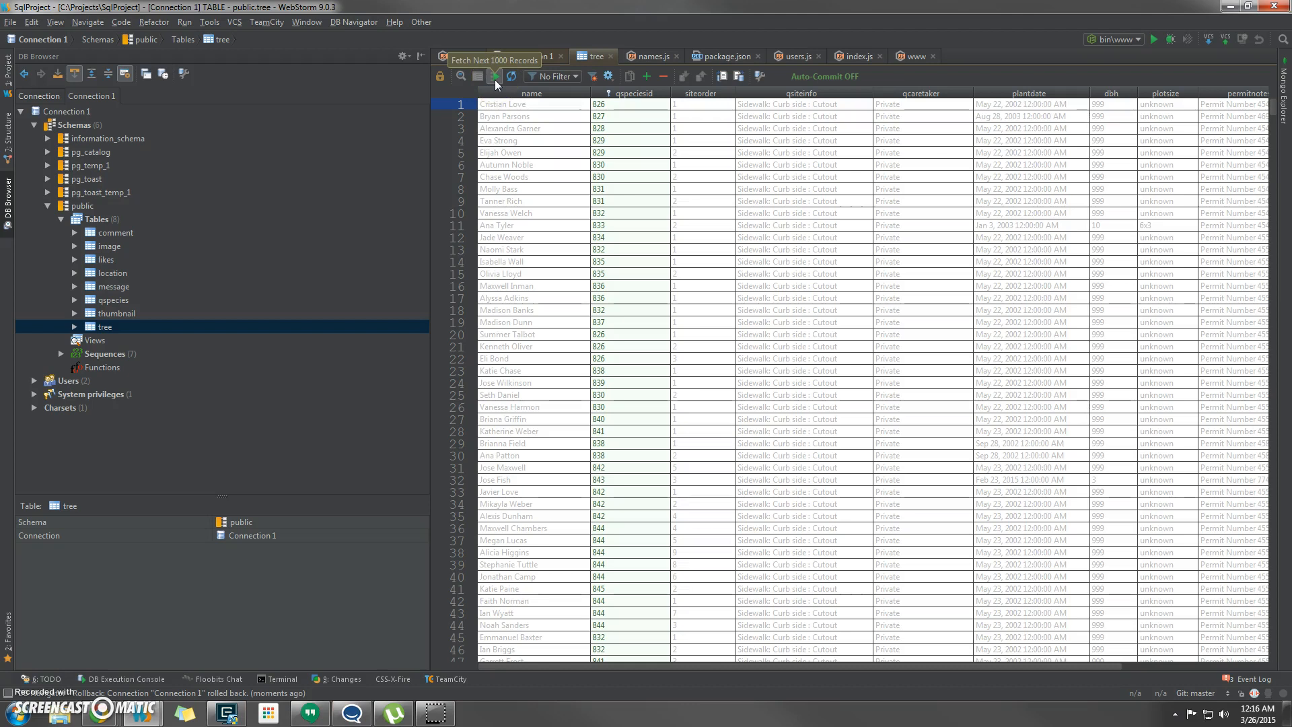
pyautogui.click(496, 79)
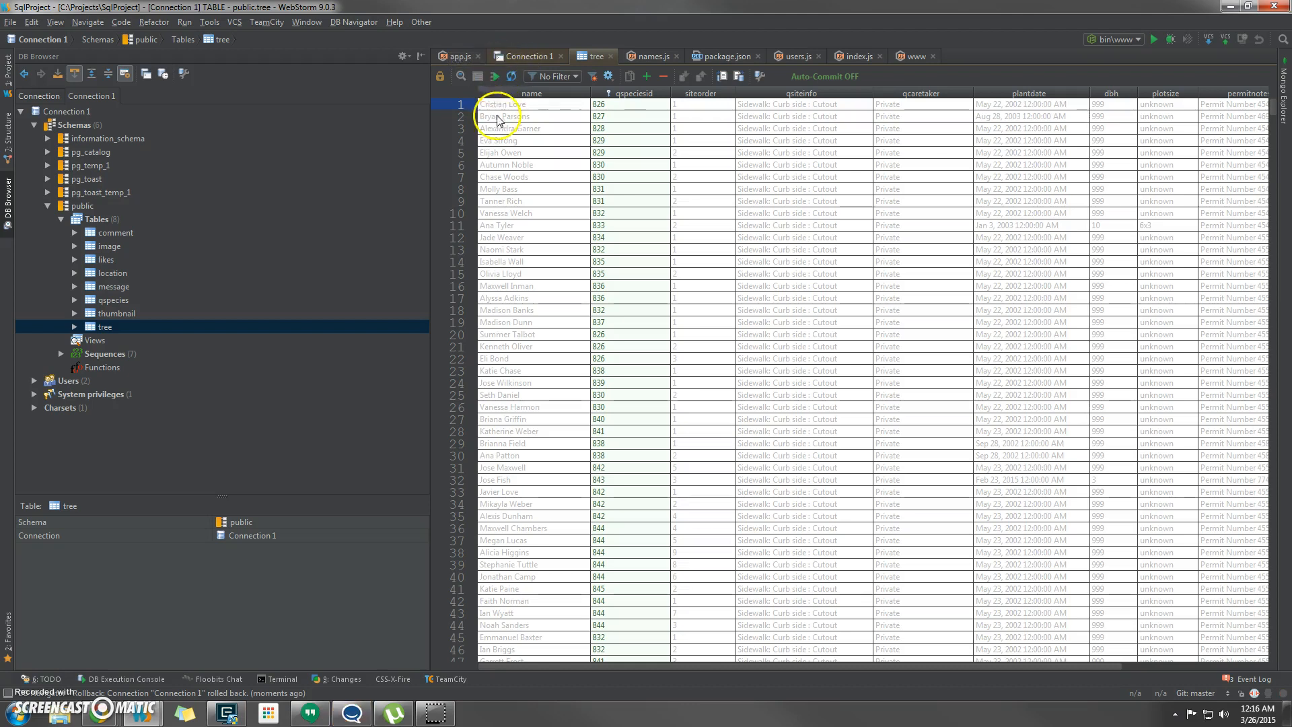
pyautogui.scroll(-4, 665, 218)
pyautogui.scroll(5, 665, 218)
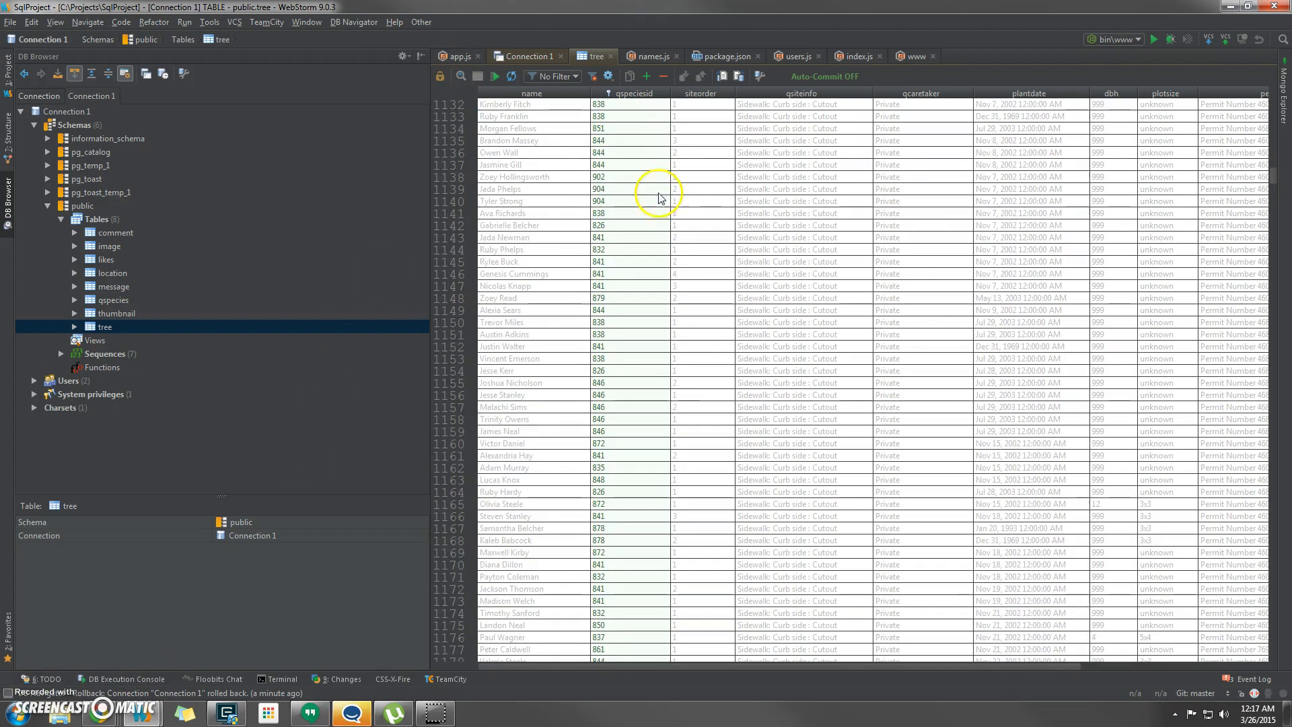
pyautogui.scroll(20, 659, 198)
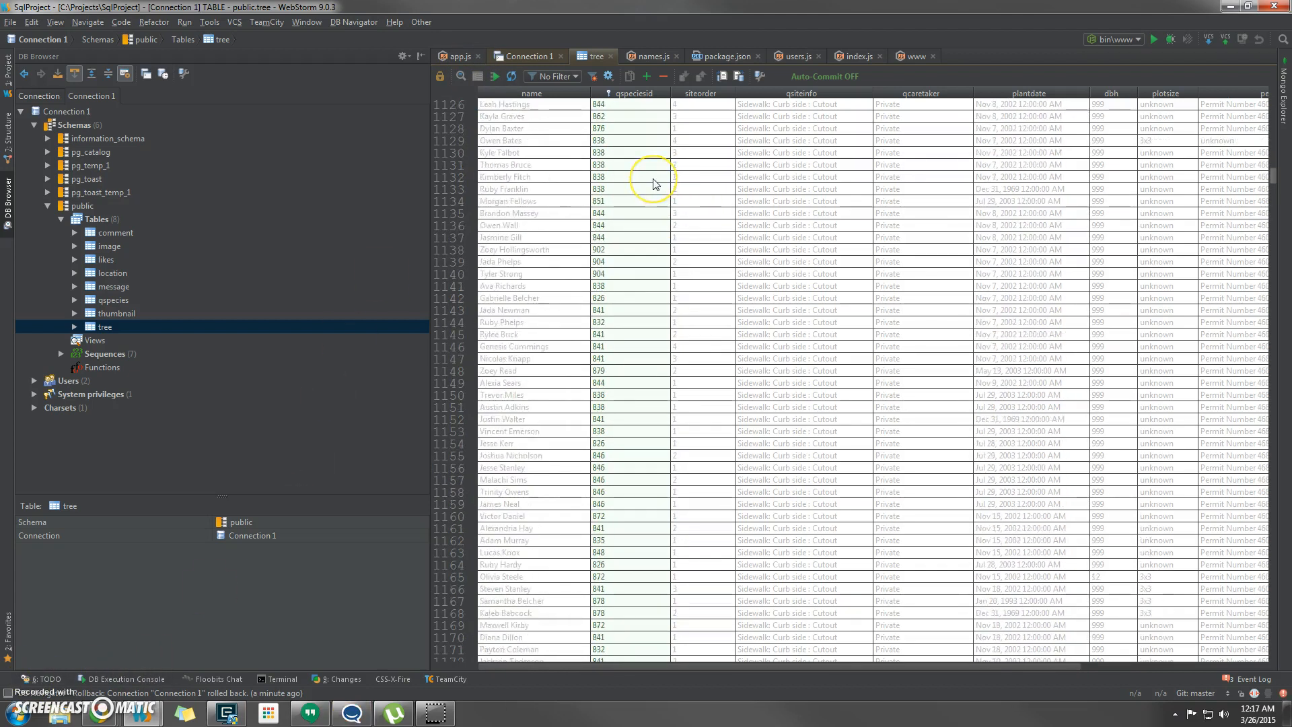
pyautogui.scroll(20, 657, 183)
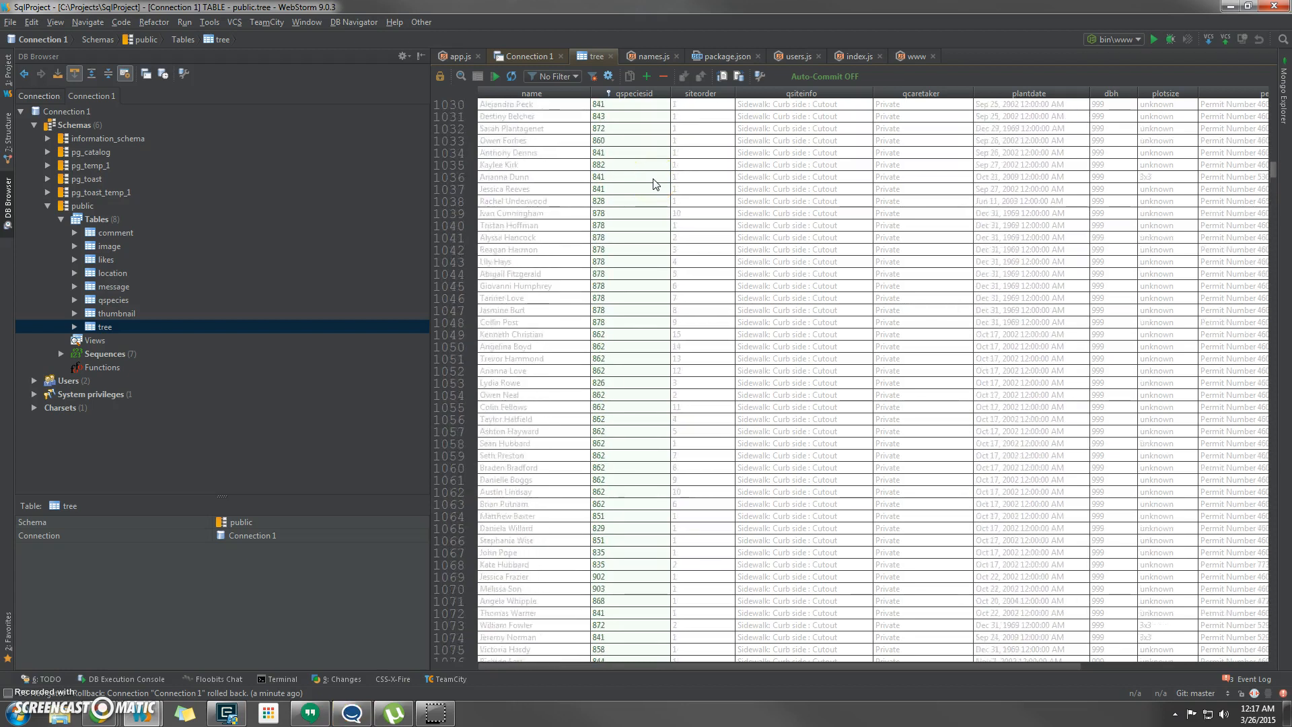
pyautogui.click(625, 226)
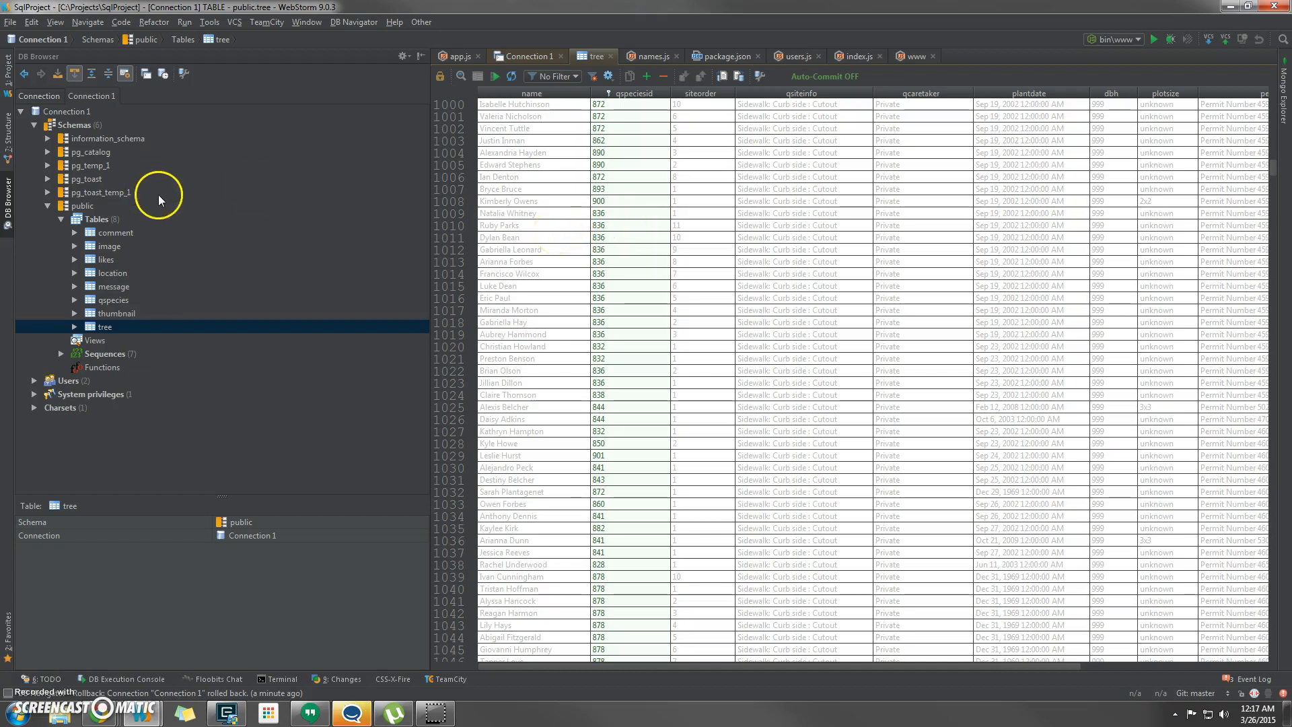
# Expand the tree table in the database browser and list its columns.
pyautogui.click(97, 330)
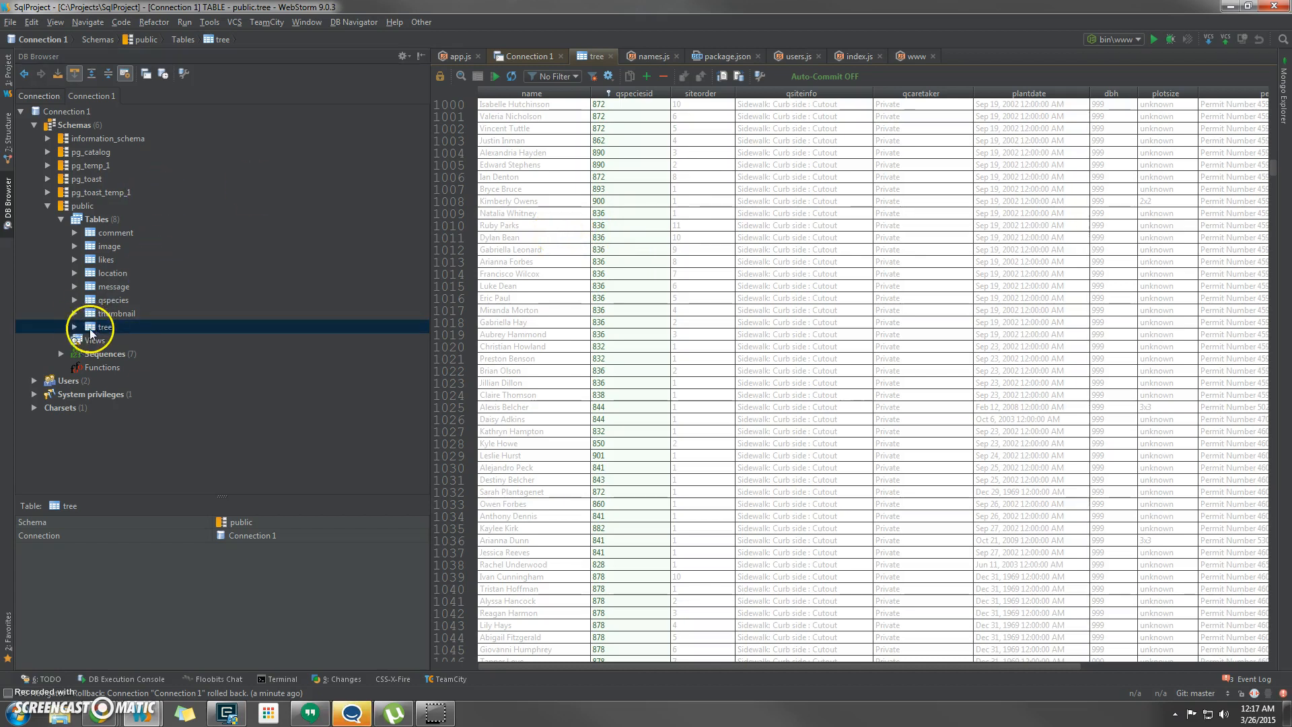
pyautogui.click(74, 327)
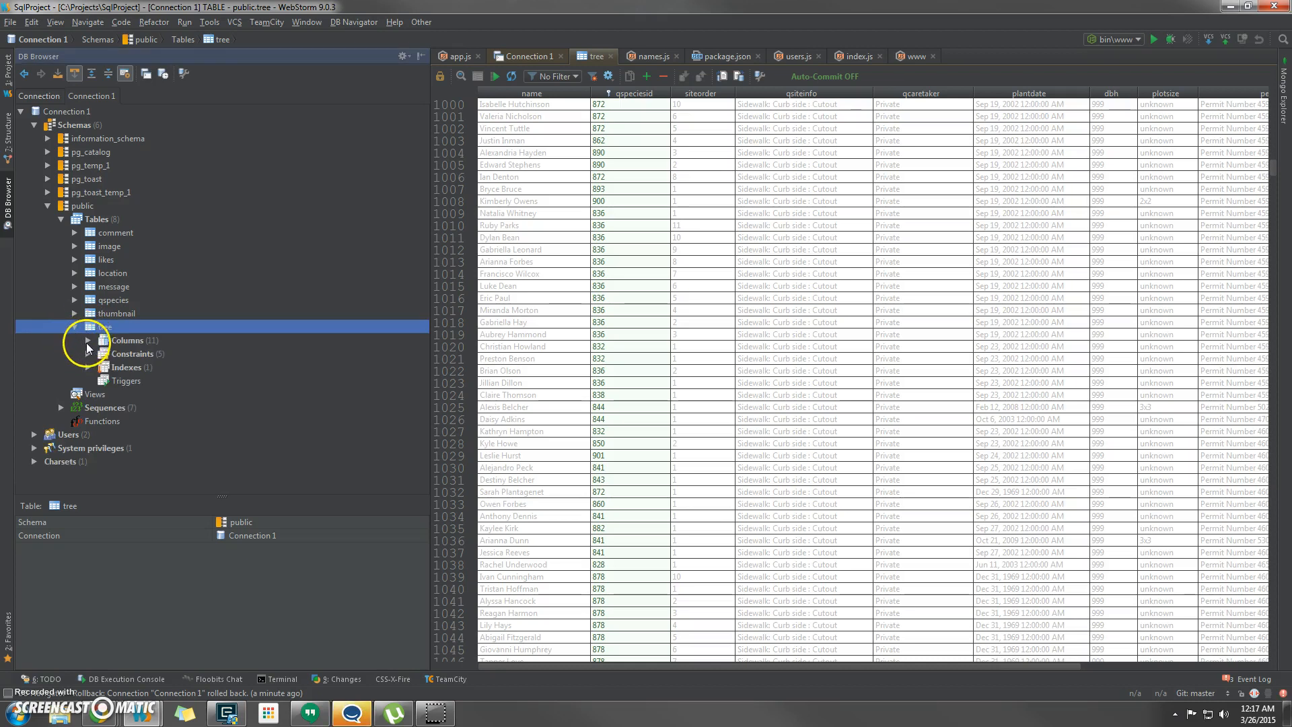
pyautogui.click(92, 368)
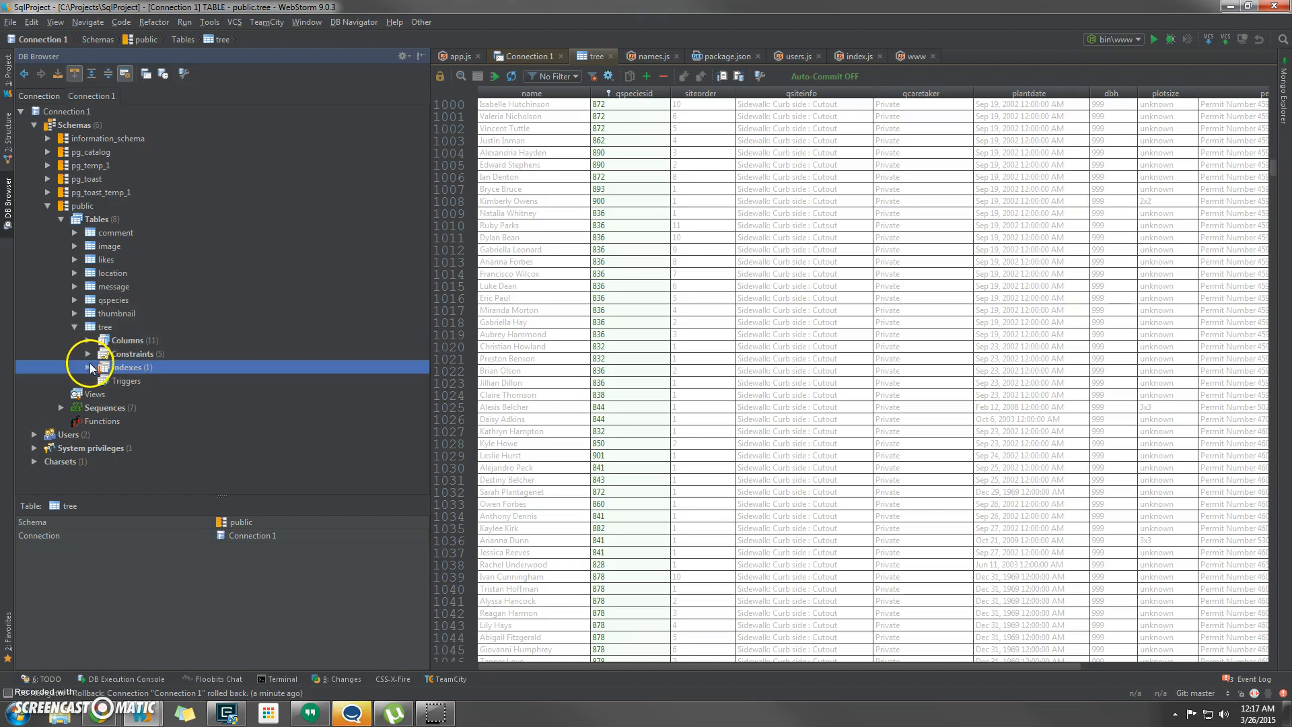
pyautogui.click(88, 354)
pyautogui.click(87, 354)
pyautogui.click(87, 341)
pyautogui.scroll(-2, 178, 317)
pyautogui.scroll(-1, 177, 318)
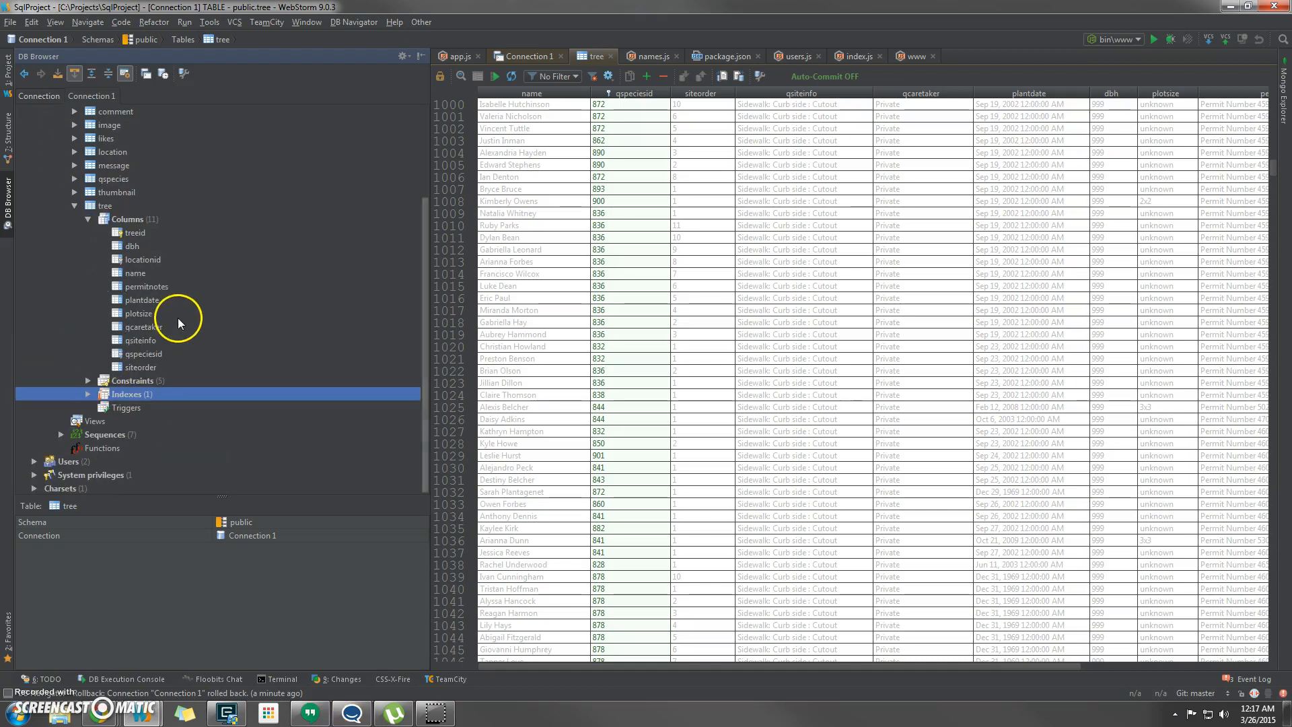
# Look at the SQL statement extraction options for the permitnotes column without extracting a statement.
pyautogui.click(139, 286)
pyautogui.rightClick(138, 295)
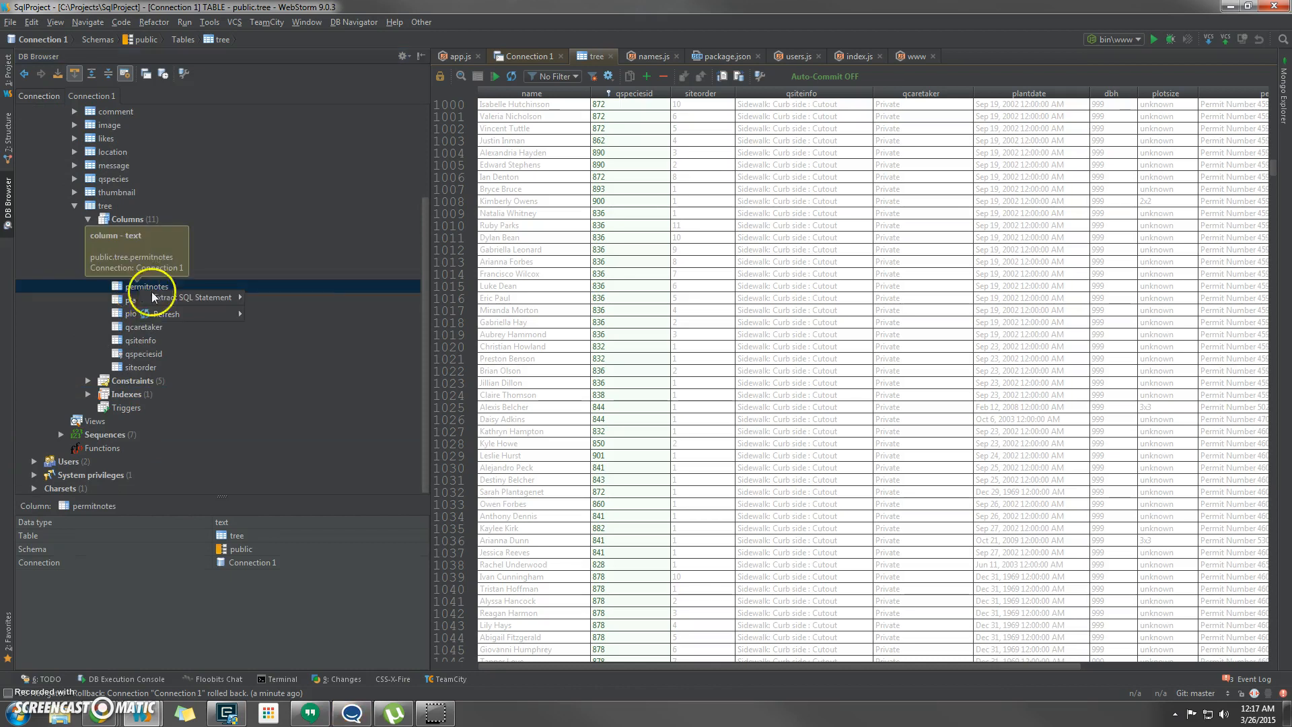
pyautogui.moveTo(217, 300)
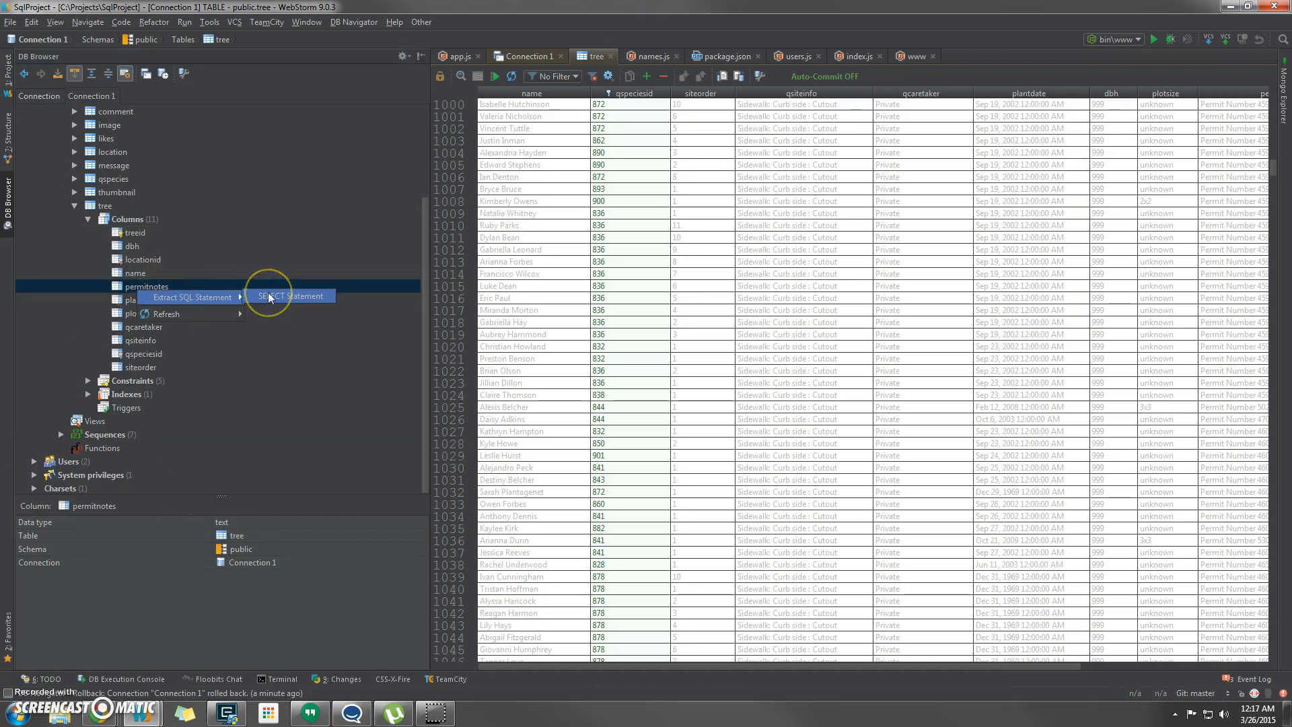
pyautogui.click(321, 394)
# Inspect the public schema's views, sequences and functions, leaving the sequences collapsed.
pyautogui.click(106, 424)
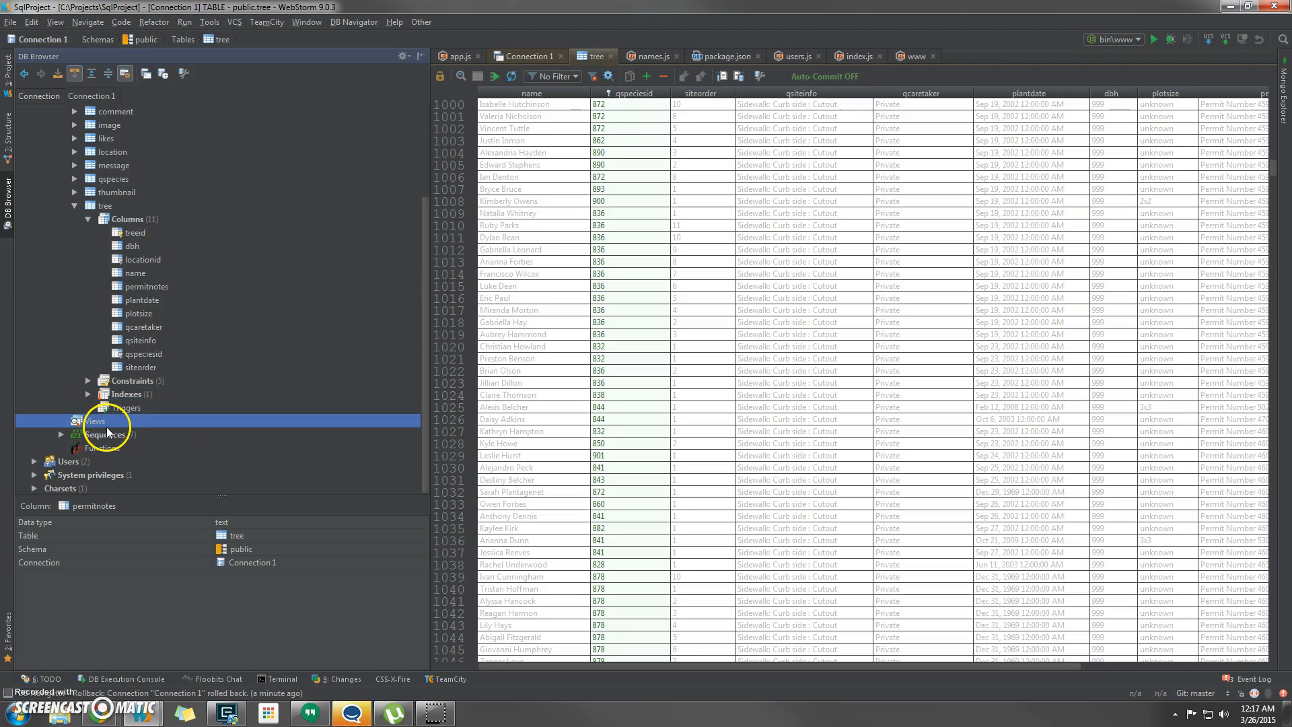
pyautogui.click(104, 435)
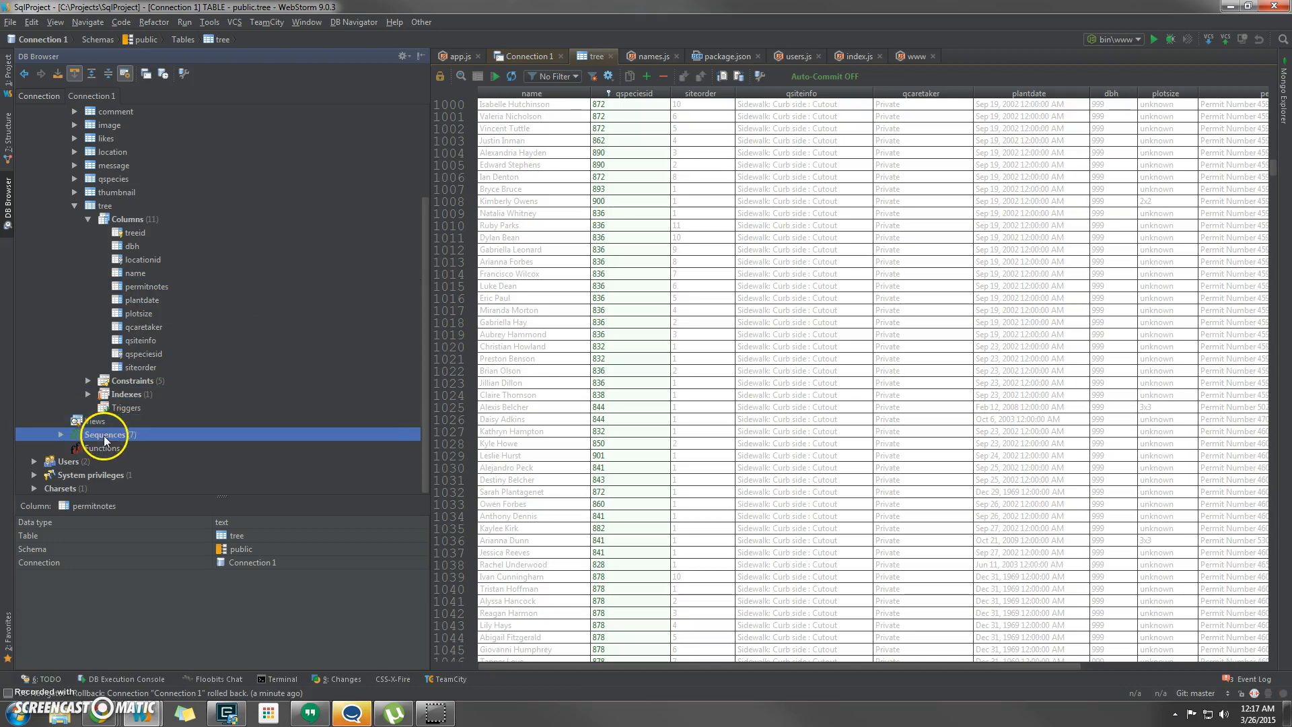
pyautogui.click(61, 435)
pyautogui.click(62, 434)
pyautogui.scroll(-2, 135, 411)
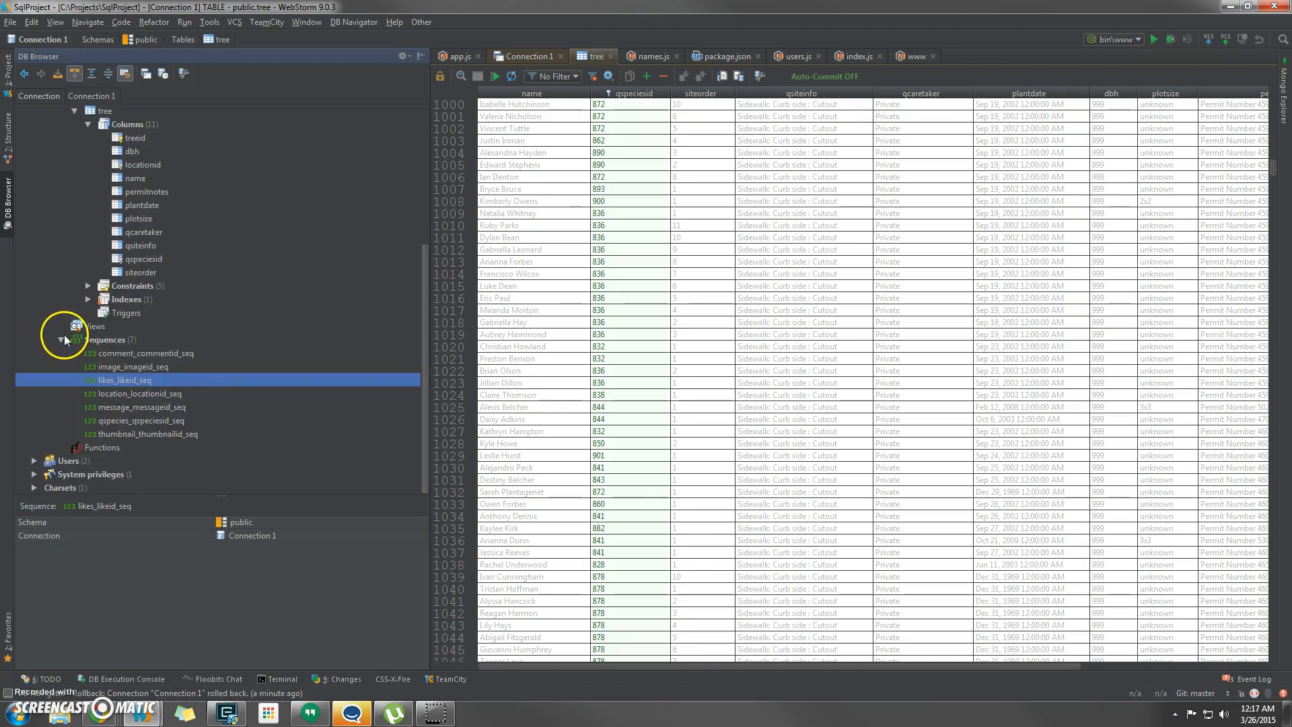
pyautogui.click(62, 340)
pyautogui.click(88, 447)
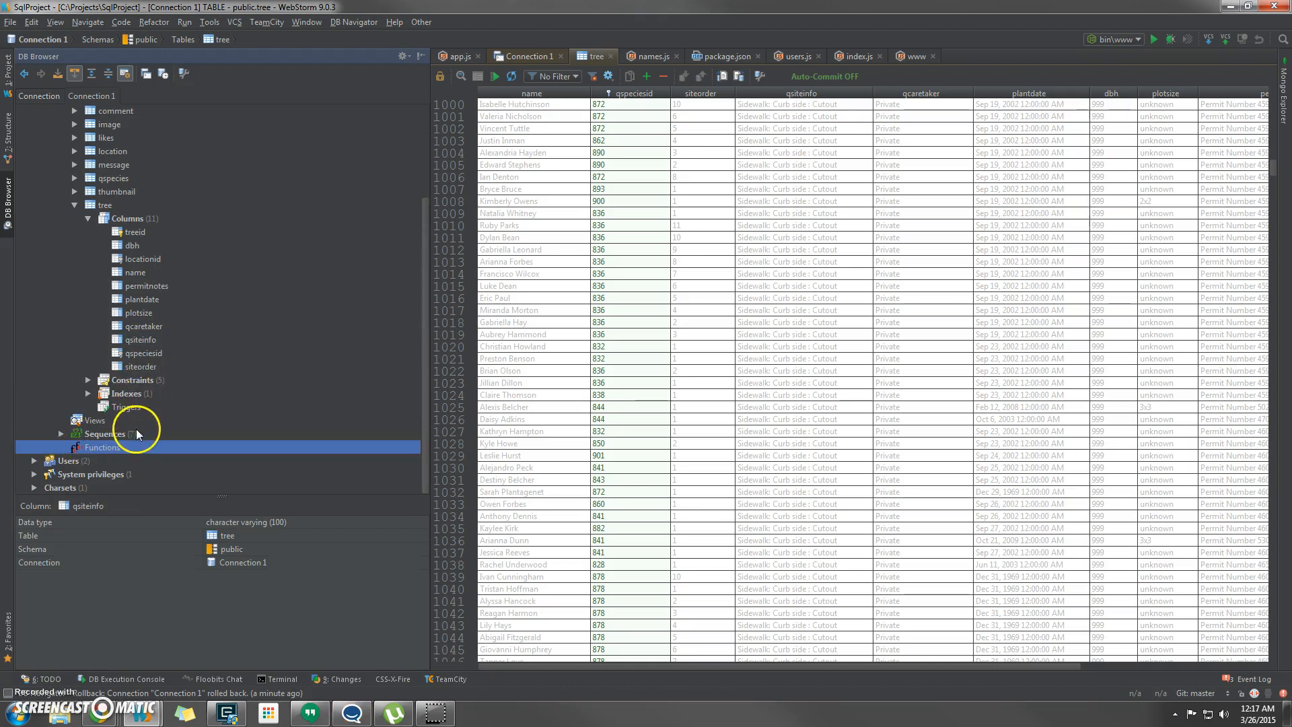
# Inspect the connection's database users, collapse them again, and return to the schema's tables.
pyautogui.scroll(2, 192, 273)
pyautogui.scroll(-2, 131, 300)
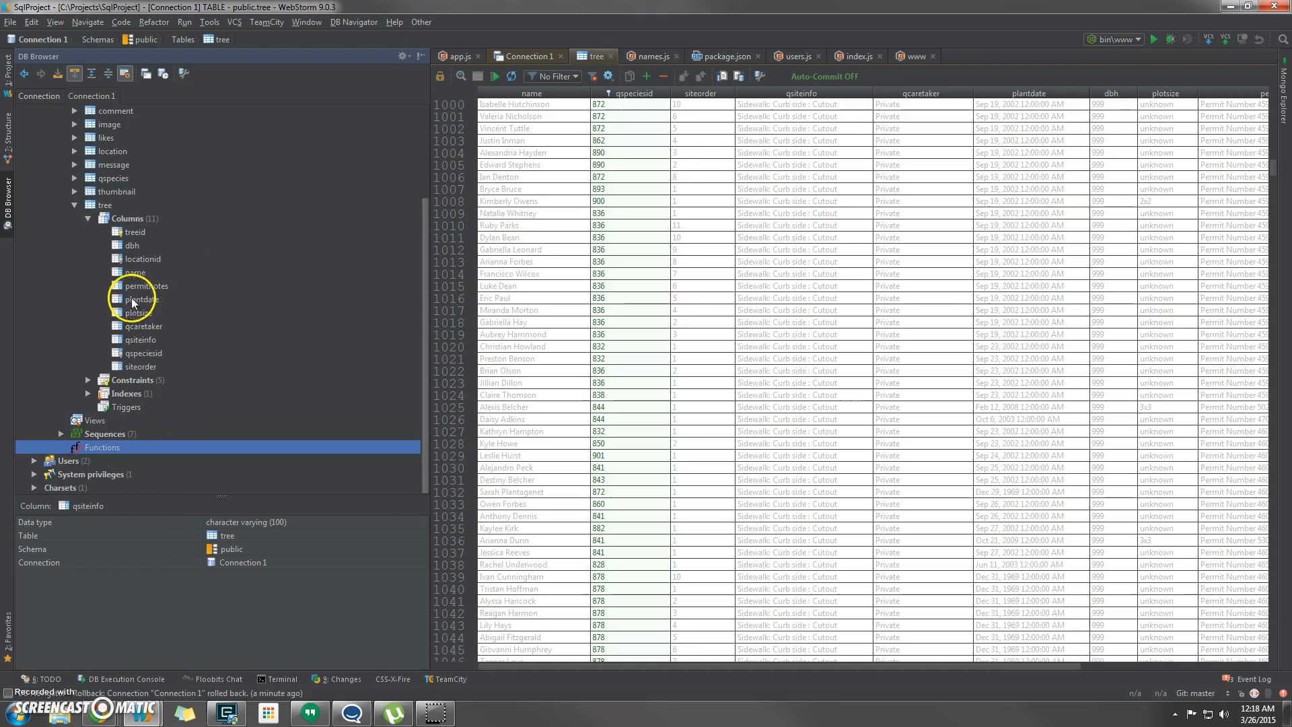
pyautogui.click(65, 458)
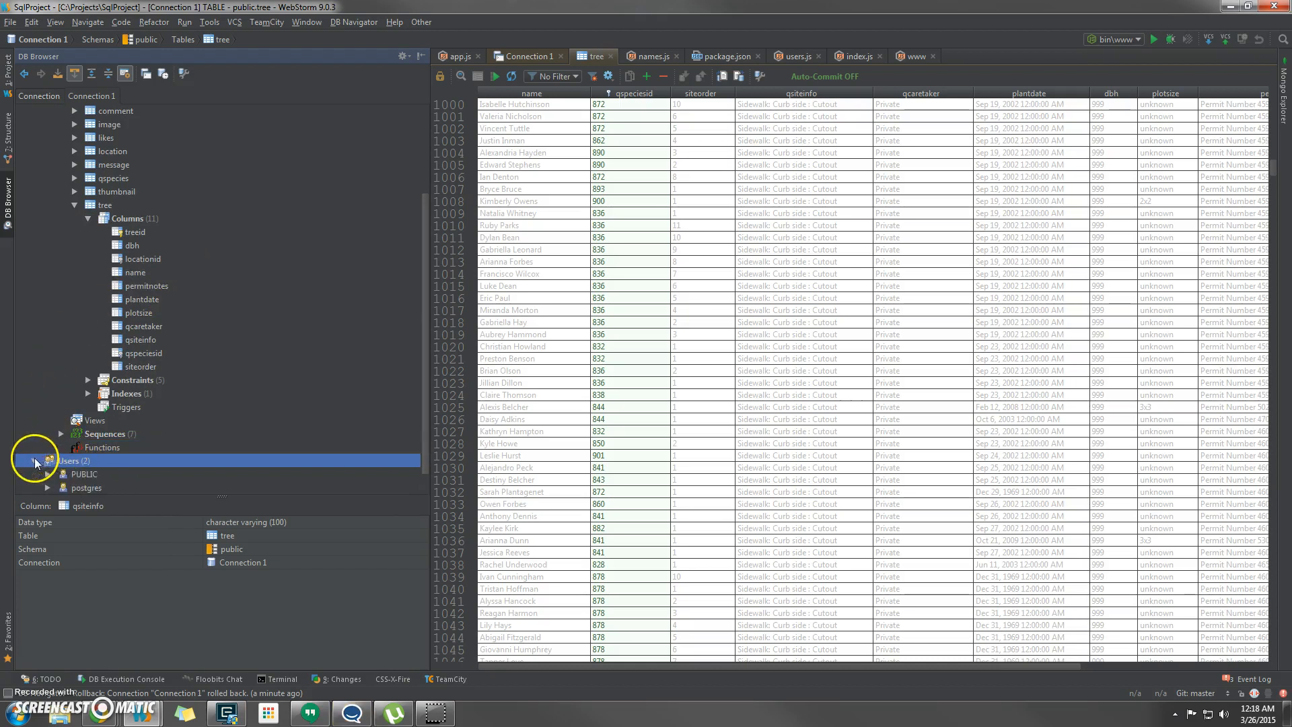
pyautogui.click(35, 459)
pyautogui.click(34, 435)
pyautogui.scroll(3, 260, 317)
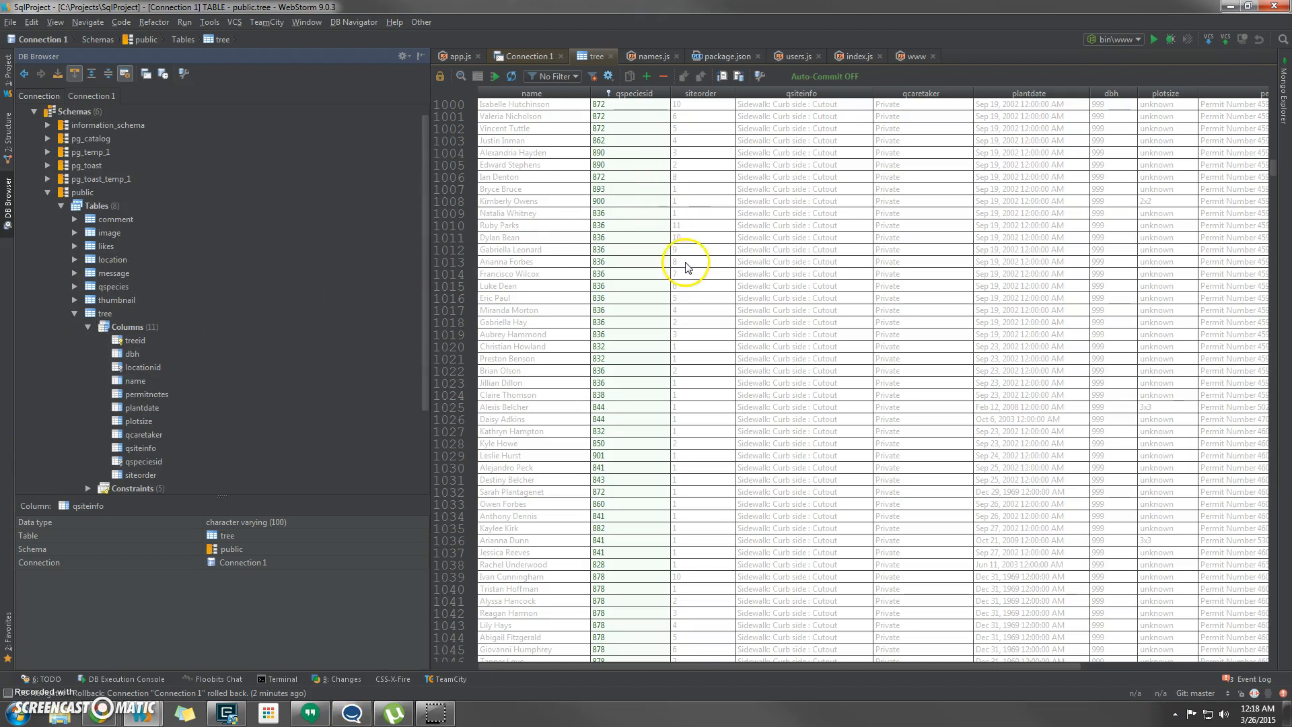
# Look back through the tree table's fetched records from around row 1000 to around row 490.
pyautogui.scroll(3, 687, 266)
pyautogui.scroll(20, 687, 266)
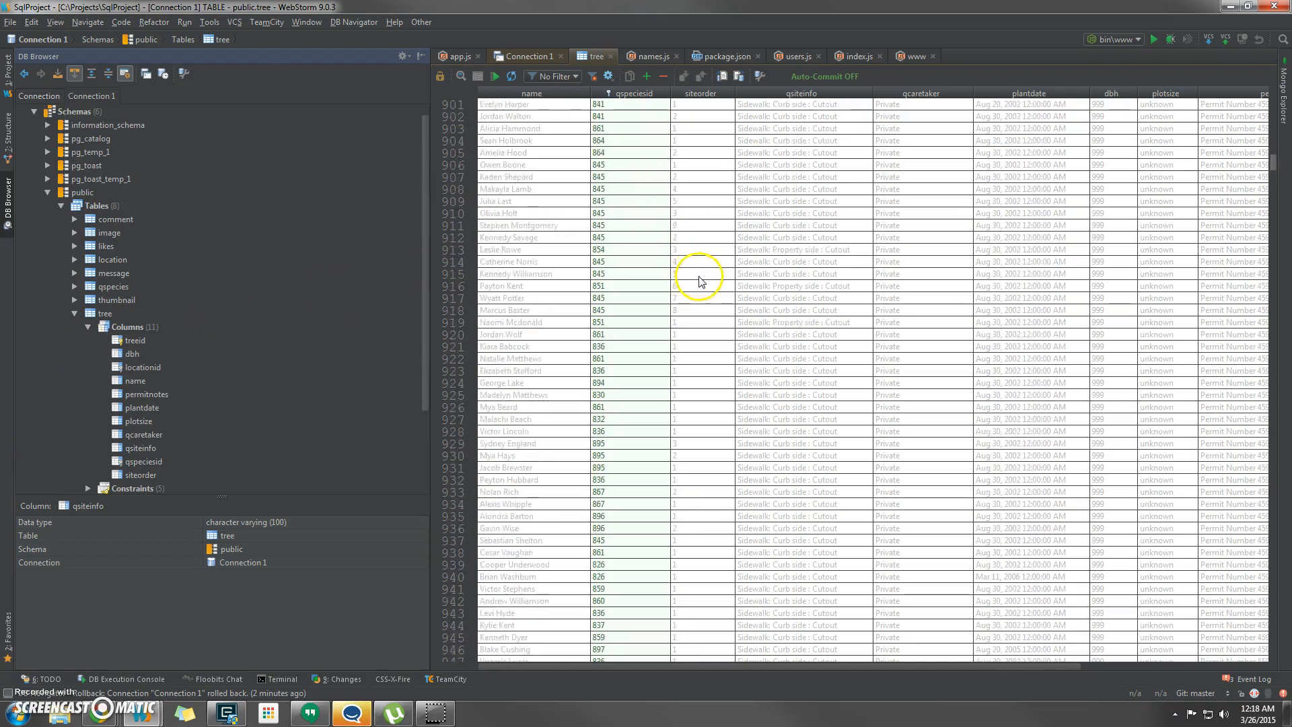
pyautogui.scroll(20, 711, 276)
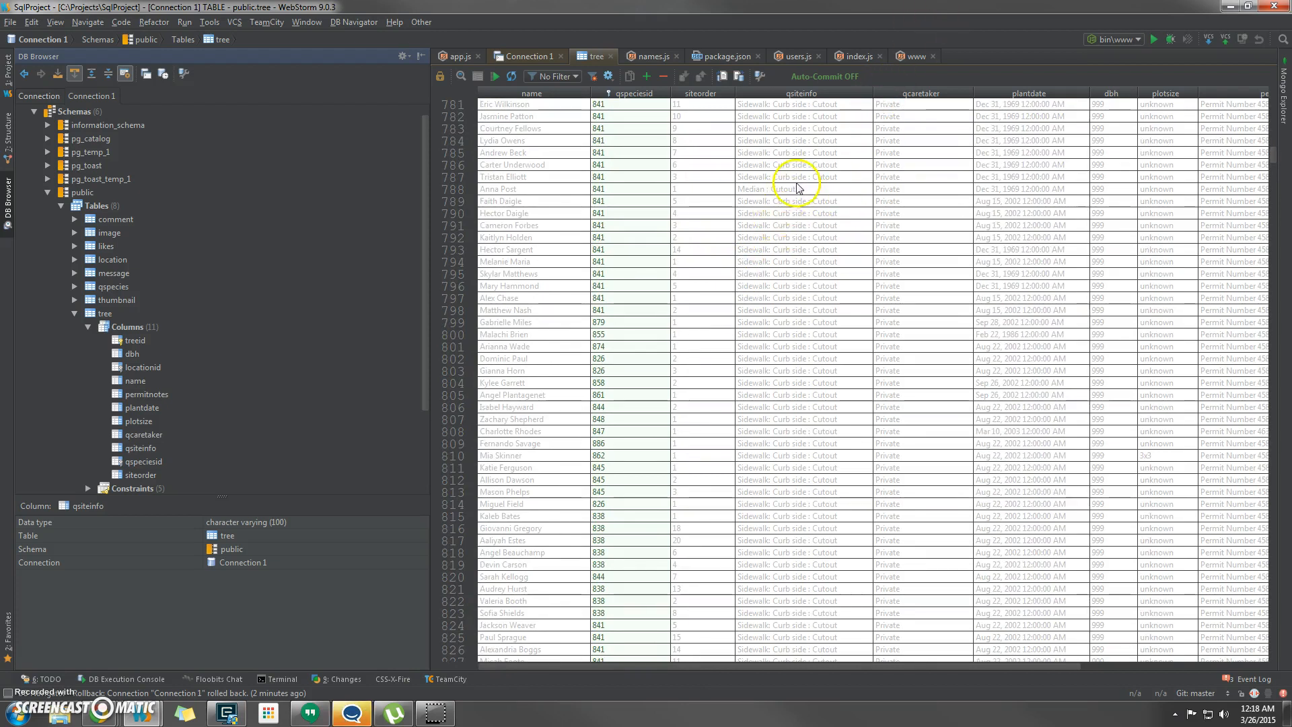
pyautogui.scroll(19, 784, 265)
pyautogui.scroll(20, 792, 276)
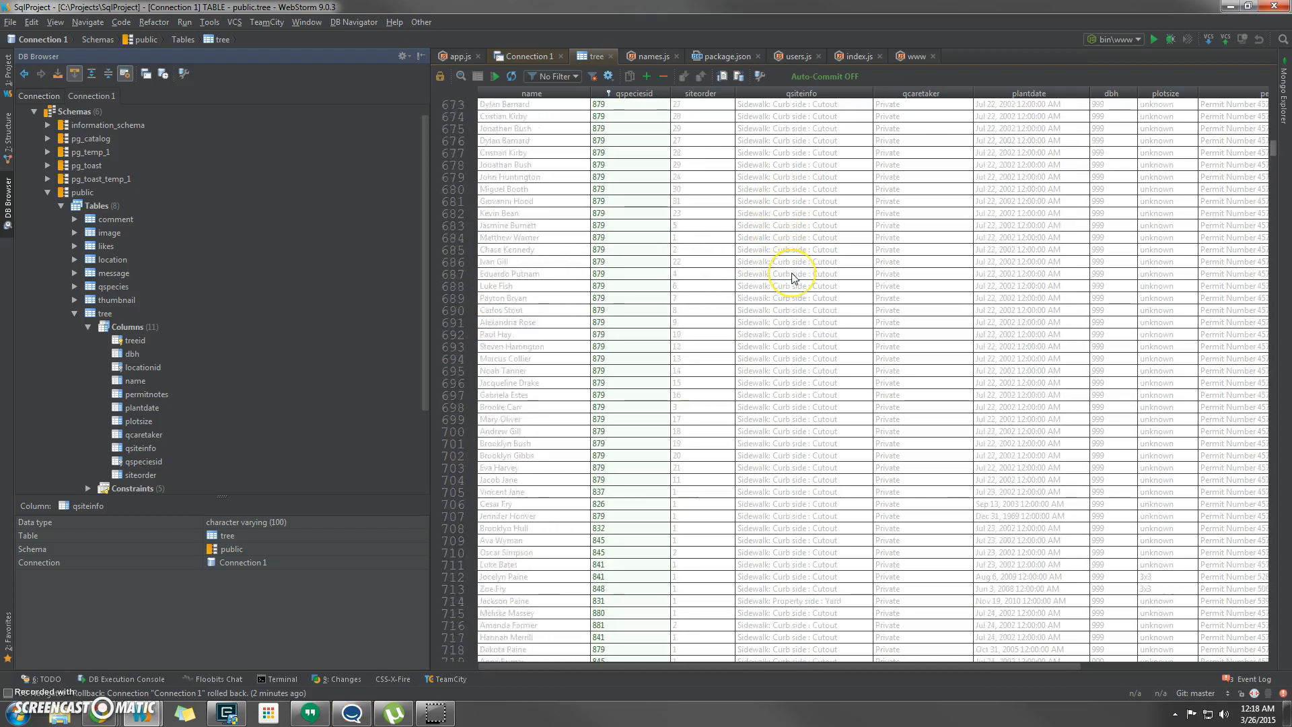
pyautogui.scroll(5, 793, 278)
pyautogui.click(795, 271)
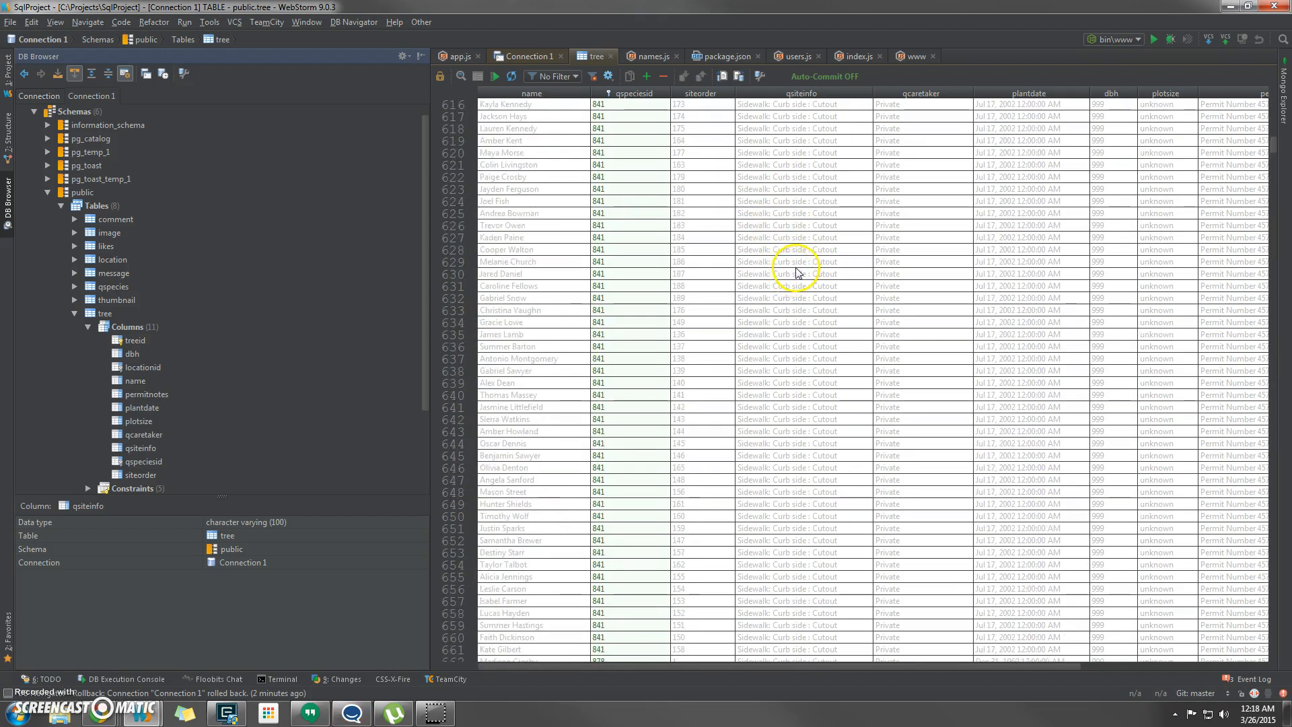
pyautogui.scroll(20, 796, 272)
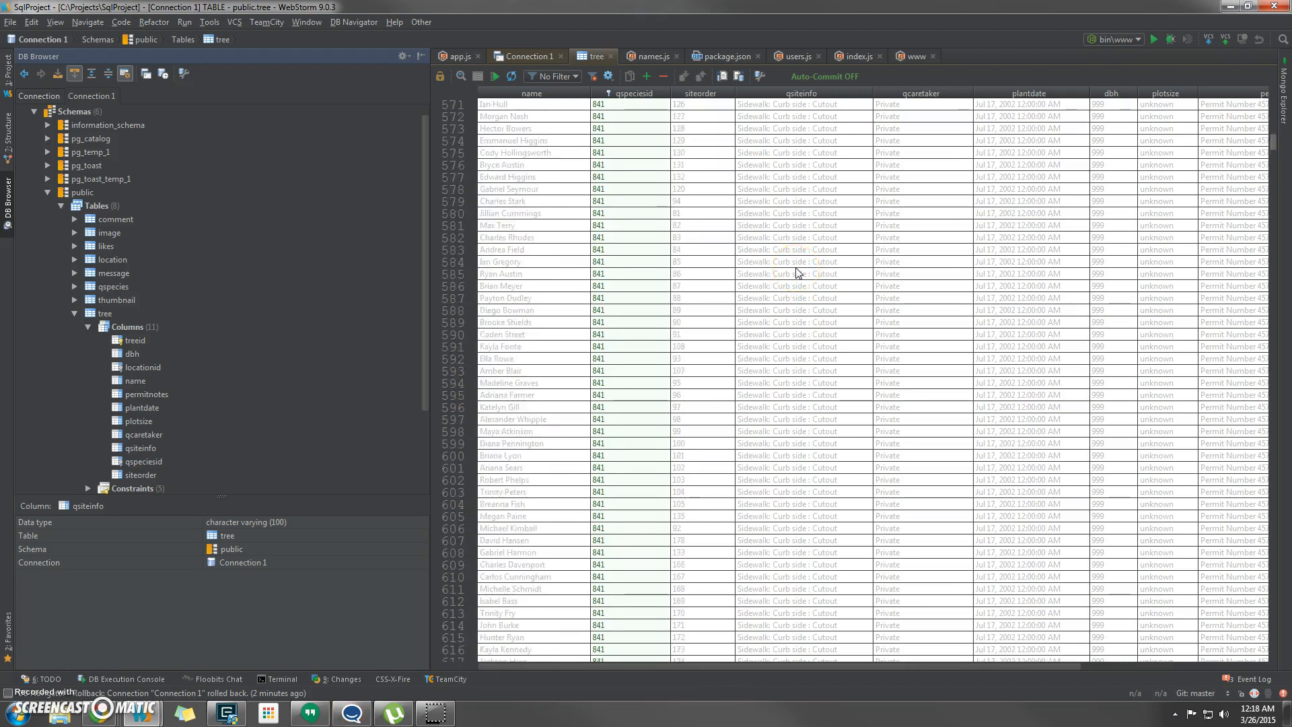
pyautogui.scroll(4, 797, 273)
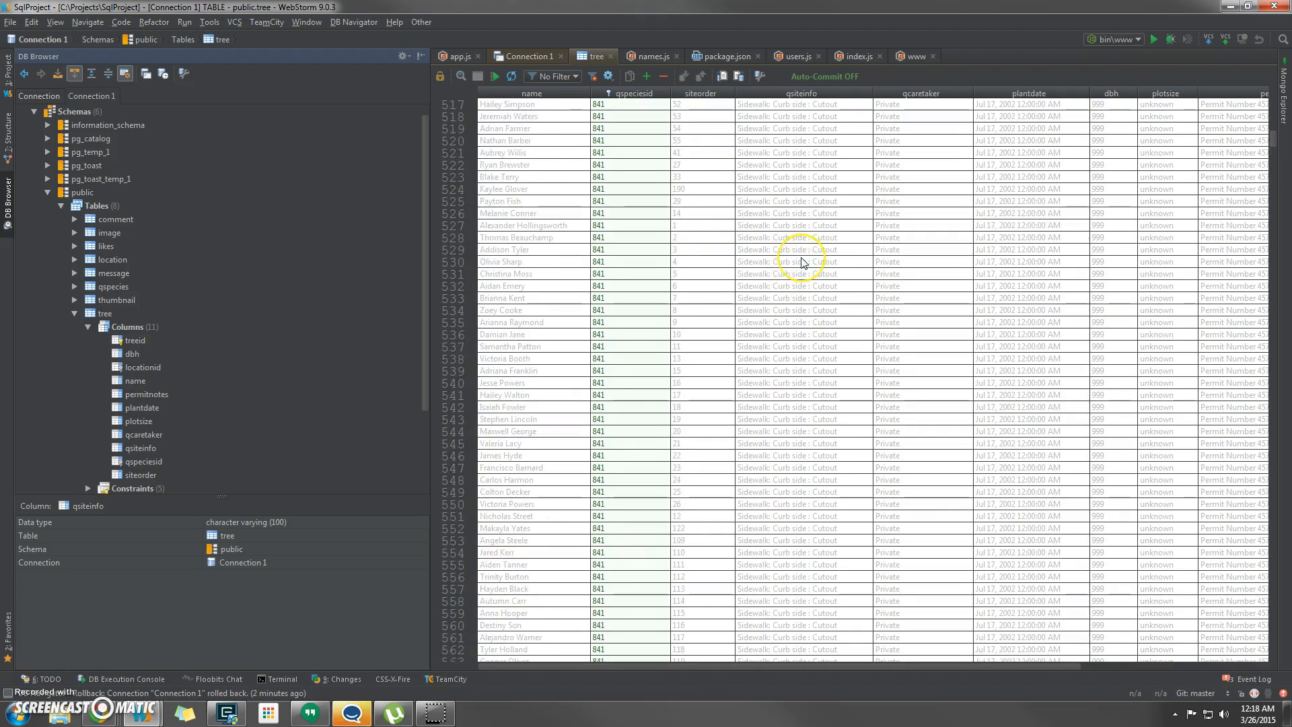
pyautogui.scroll(4, 801, 260)
pyautogui.scroll(5, 801, 259)
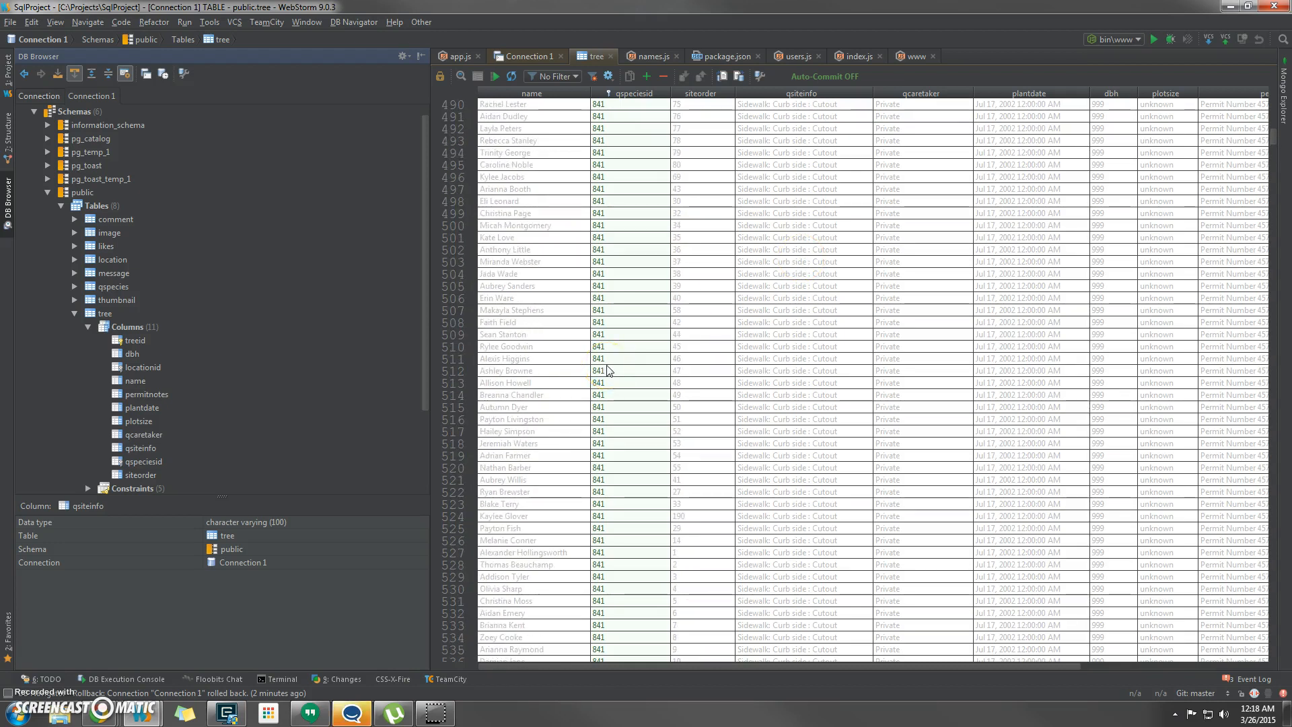
# Narrow the database browser to widen the data grid, and return to the Connection 1 SQL console.
pyautogui.moveTo(428, 274); pyautogui.dragTo(236, 324)
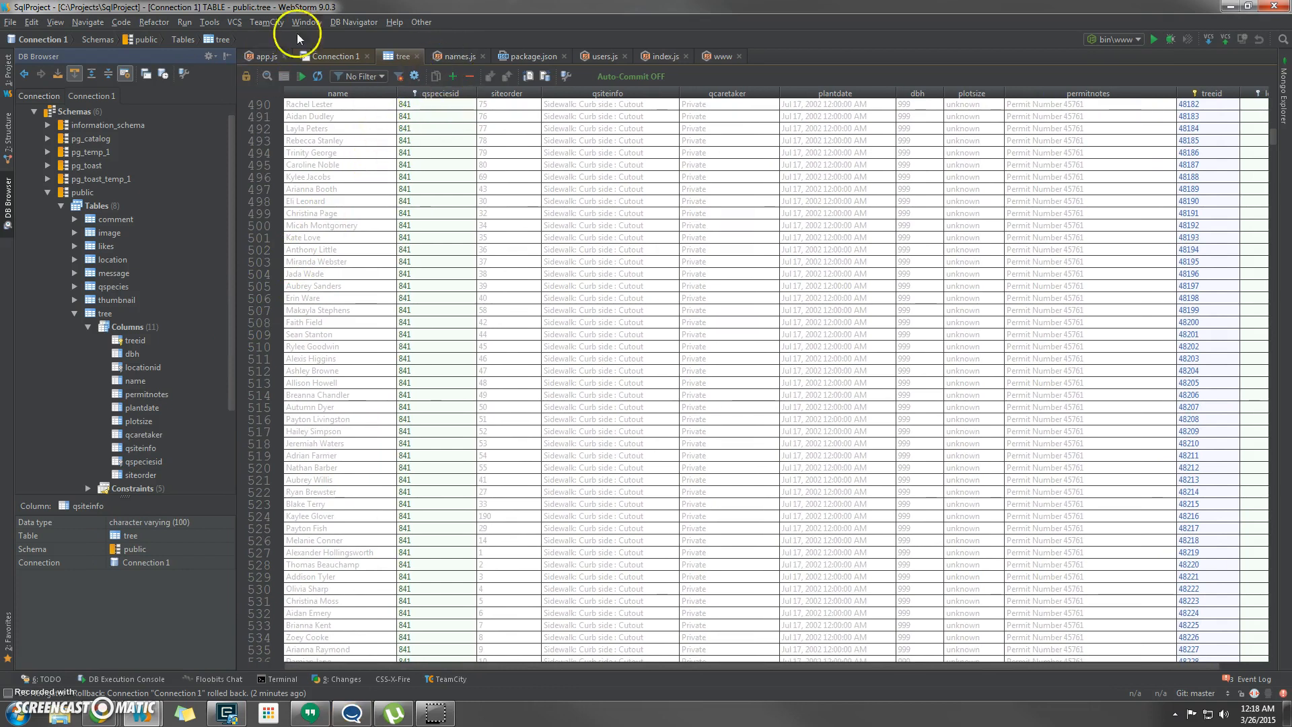
pyautogui.click(333, 54)
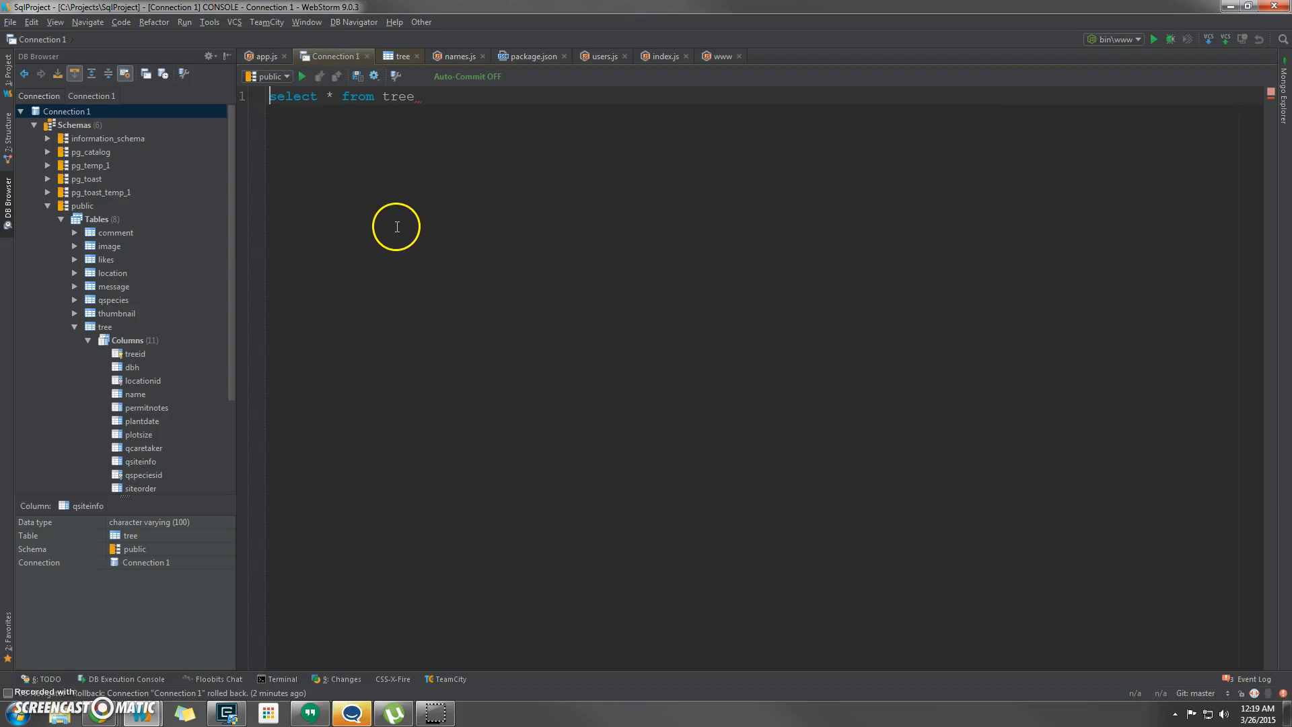
pyautogui.click(418, 195)
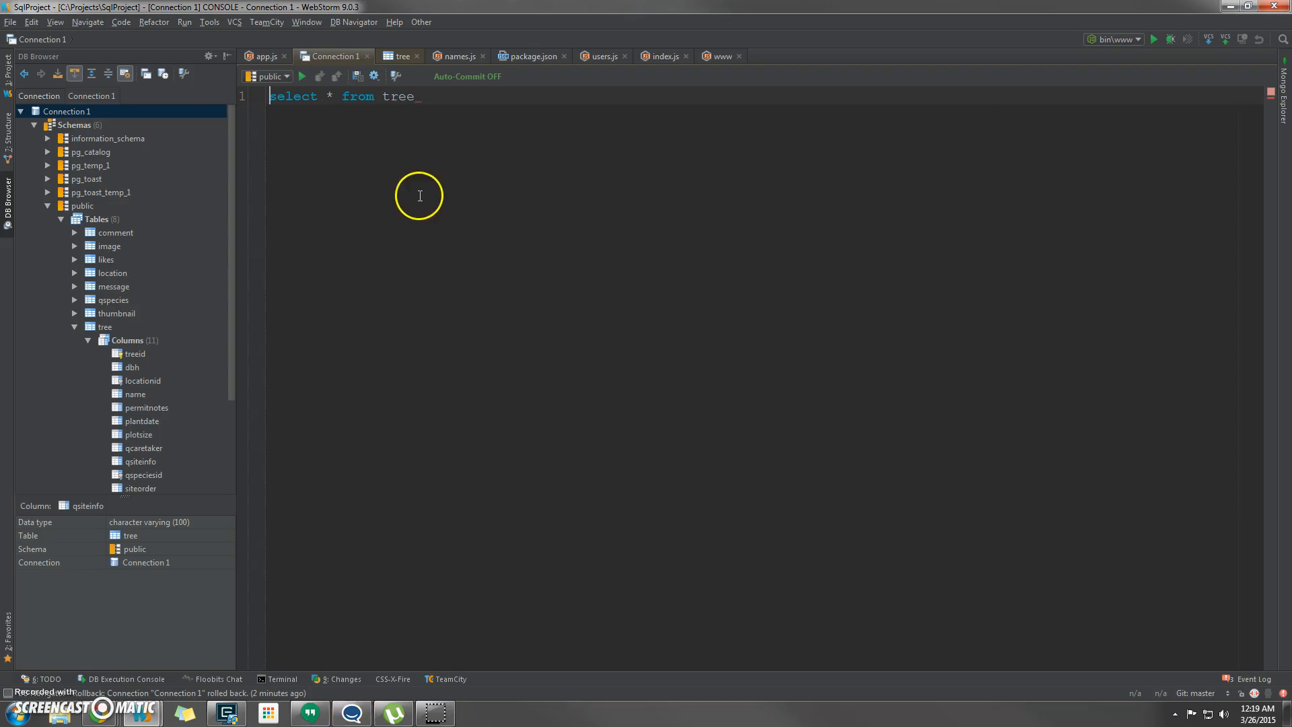